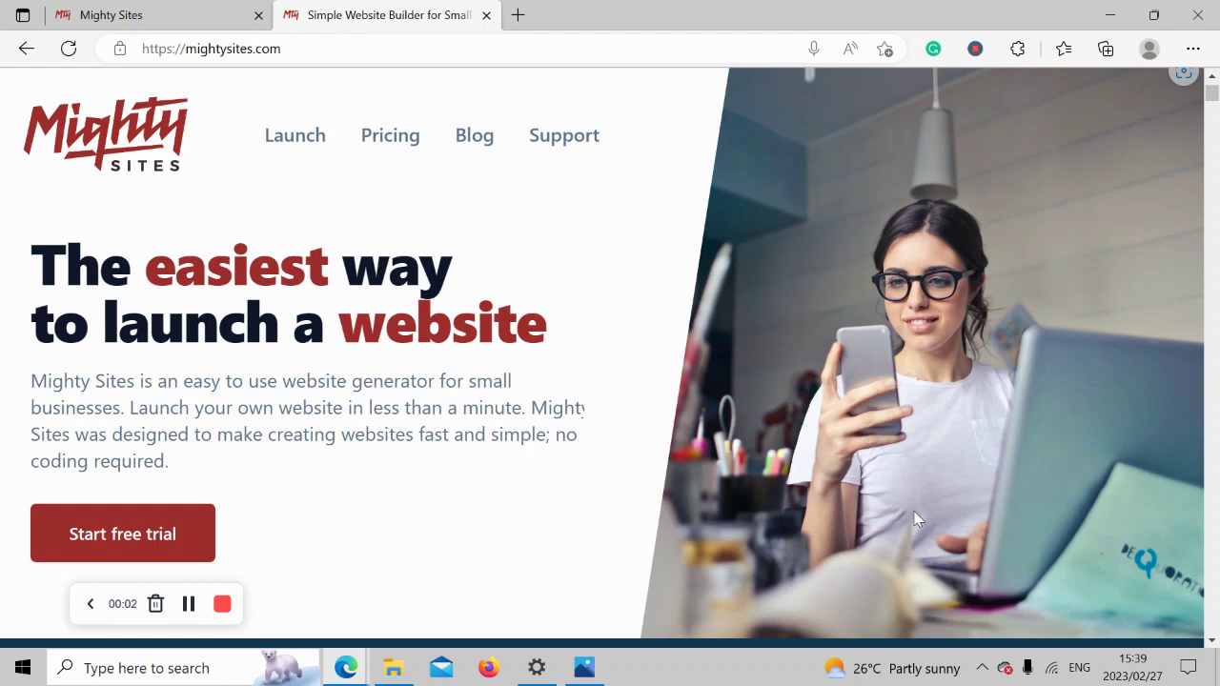
Browse down the mightysites.com homepage, briefly highlight the 'in less than one minute' heading, and return to the top.
scroll(914, 519, "down", 4)
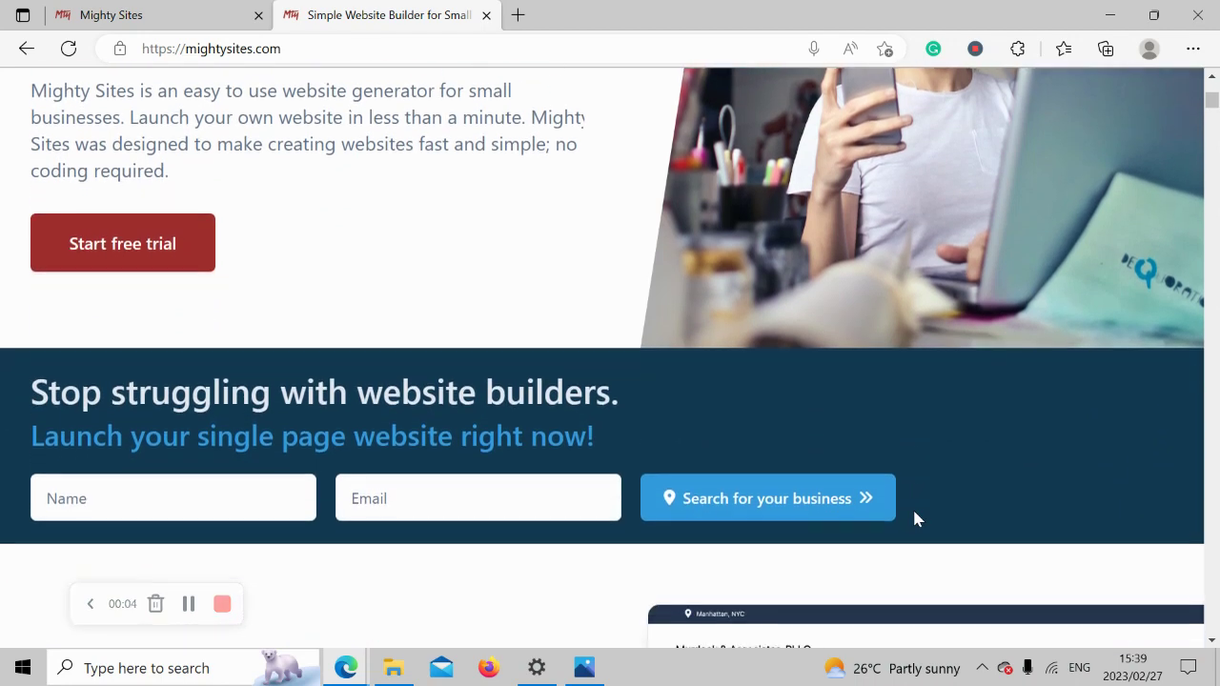
scroll(914, 519, "down", 3)
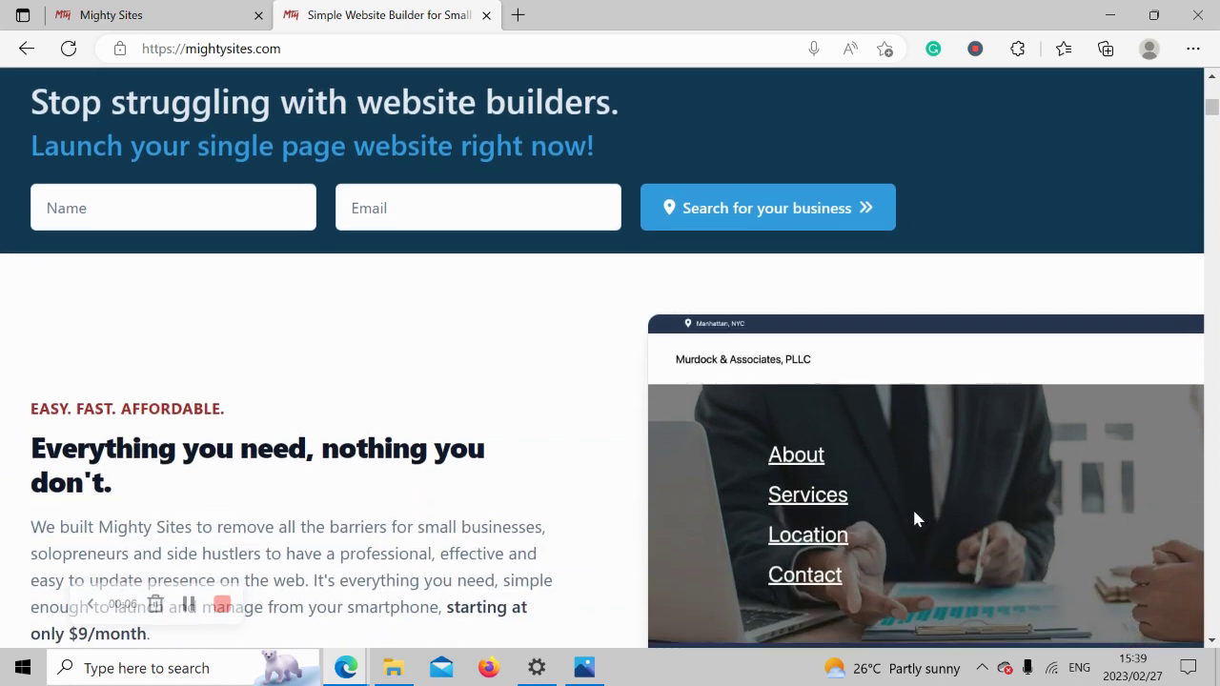
scroll(914, 518, "down", 4)
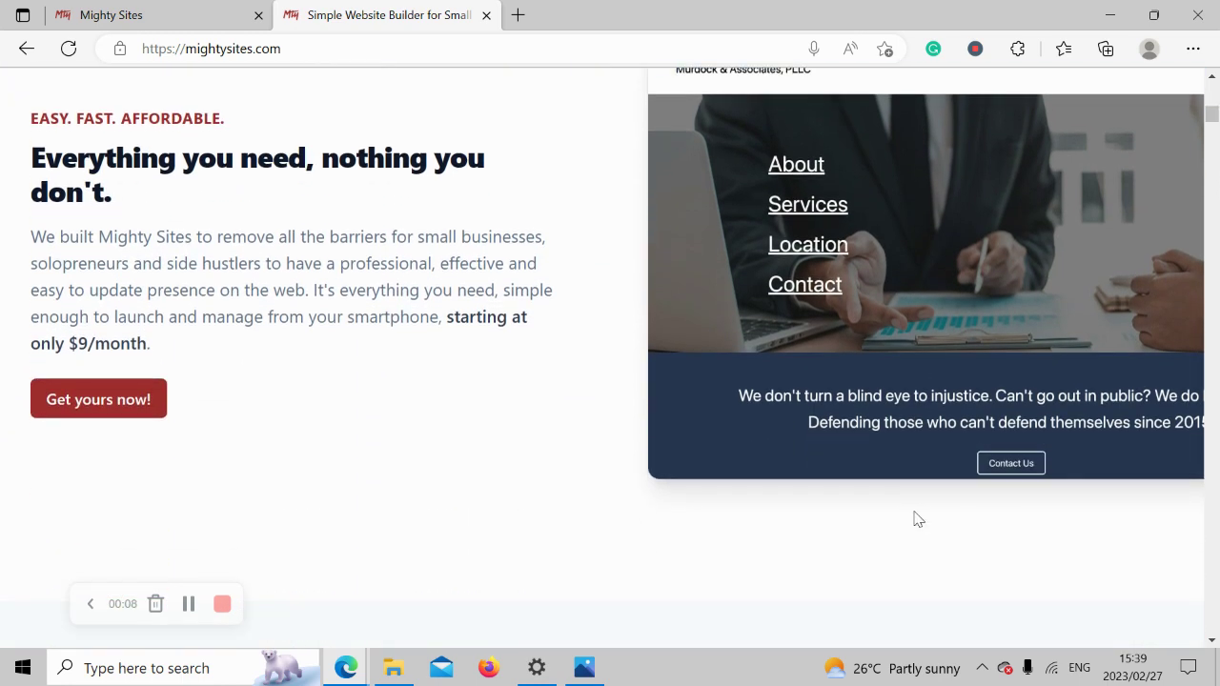
scroll(914, 519, "down", 6)
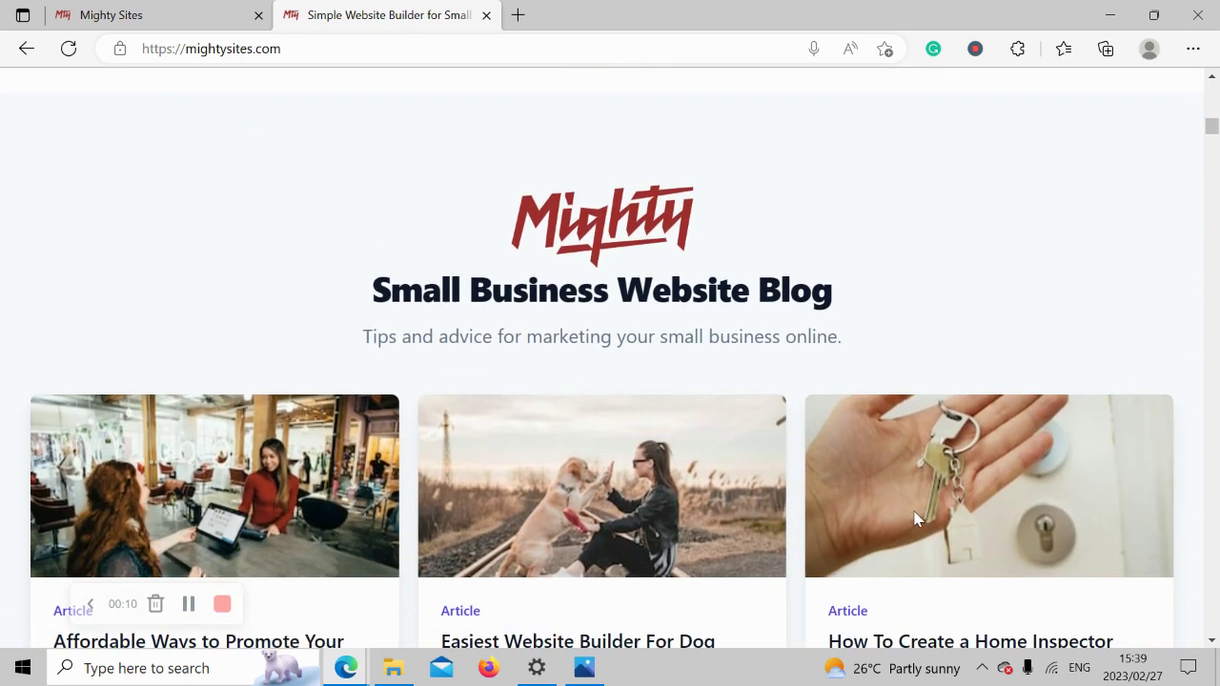
scroll(915, 519, "down", 5)
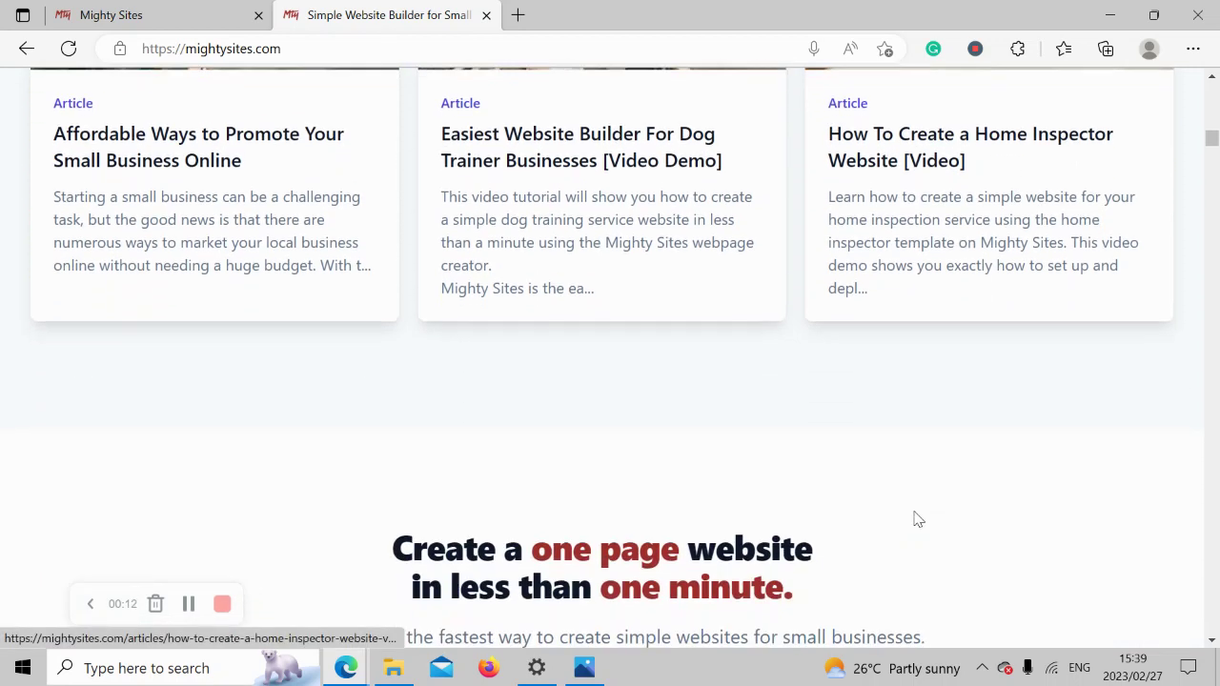
scroll(914, 519, "down", 1)
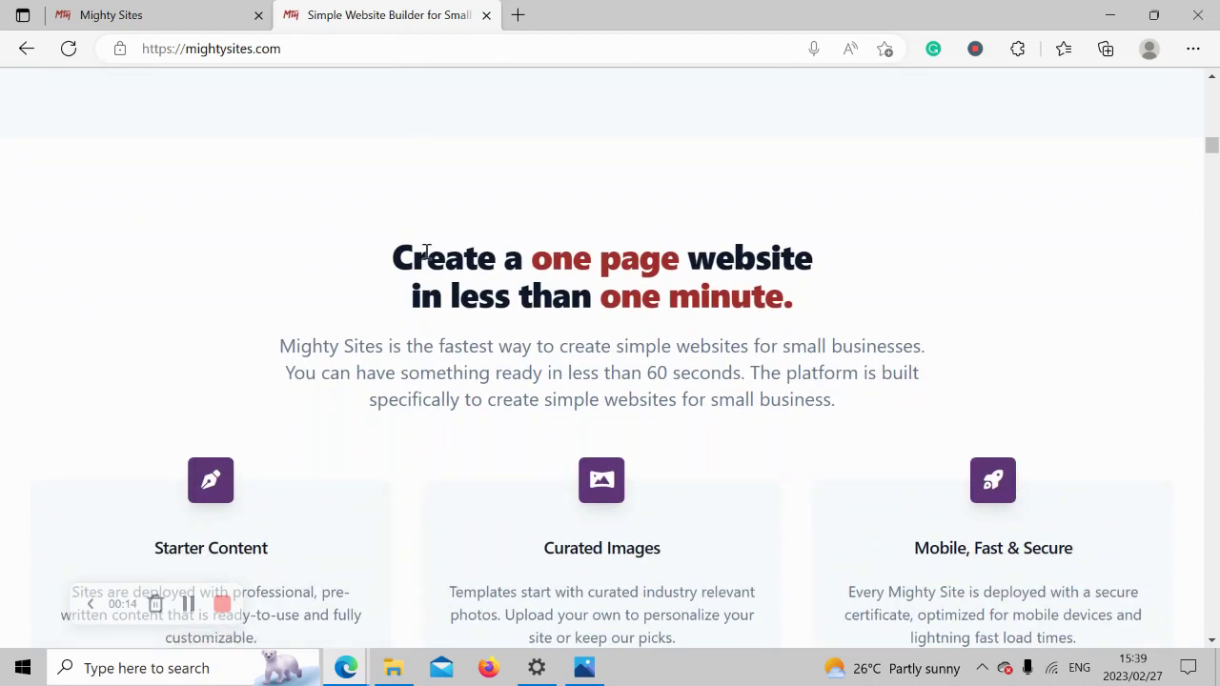
left_click_drag(381, 258, 853, 237)
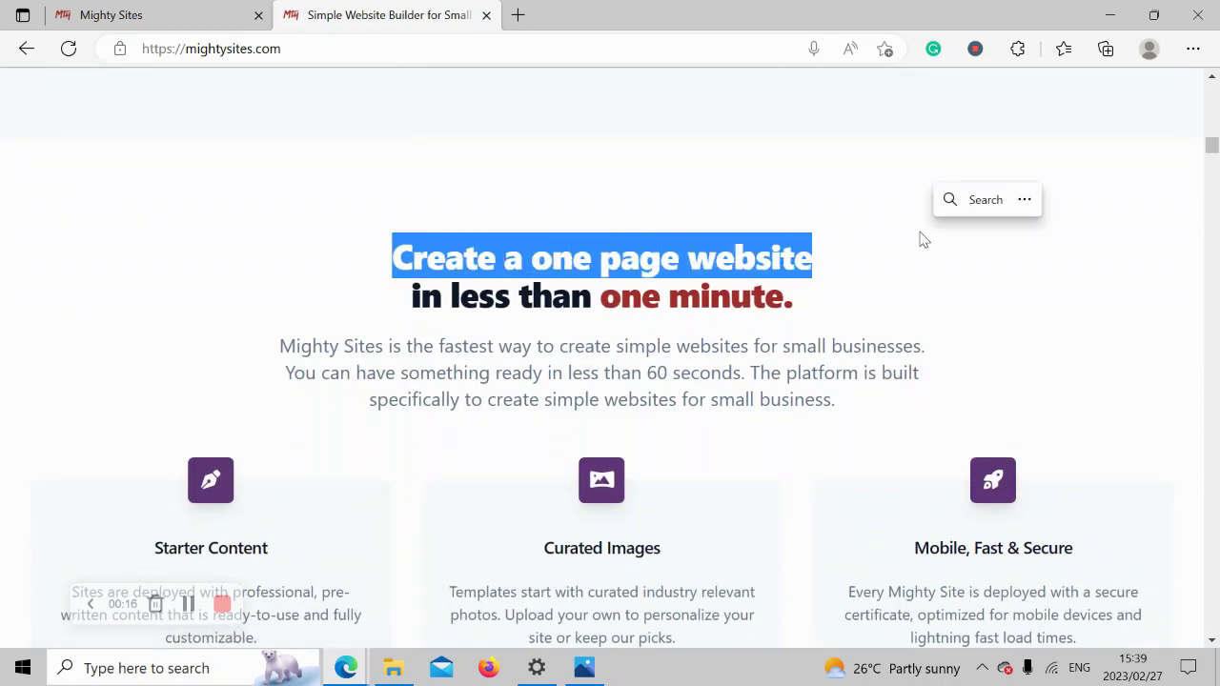
left_click_drag(408, 305, 842, 316)
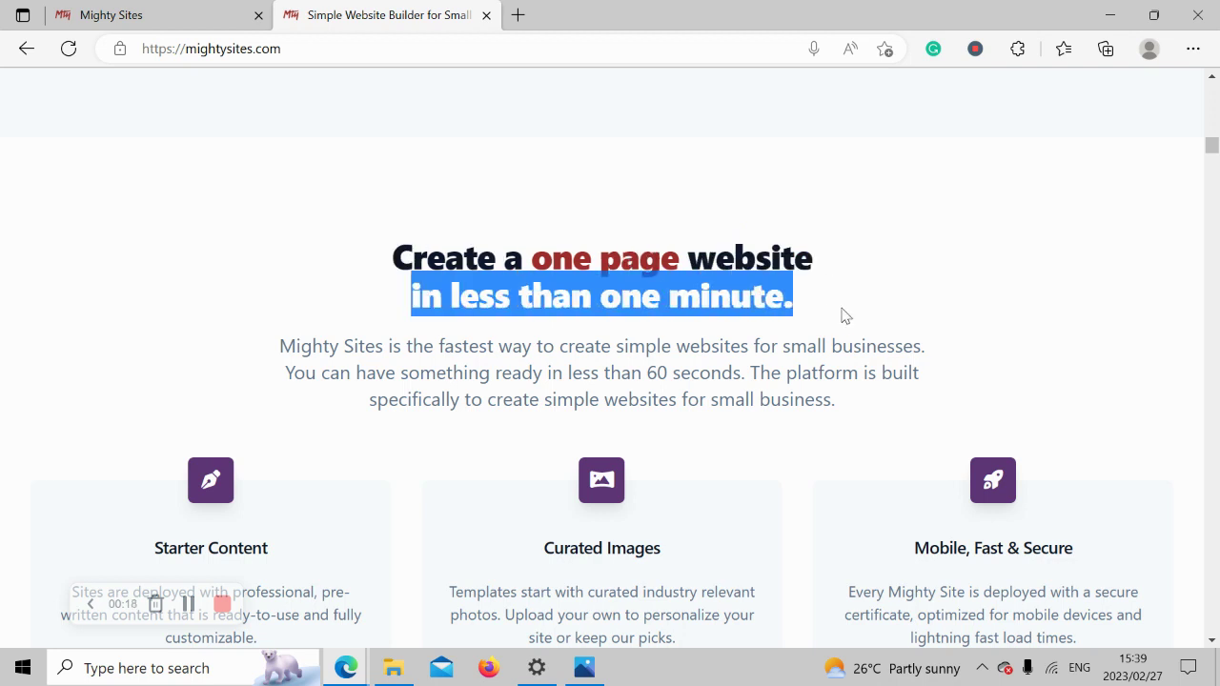
left_click(422, 439)
scroll(424, 441, "down", 1)
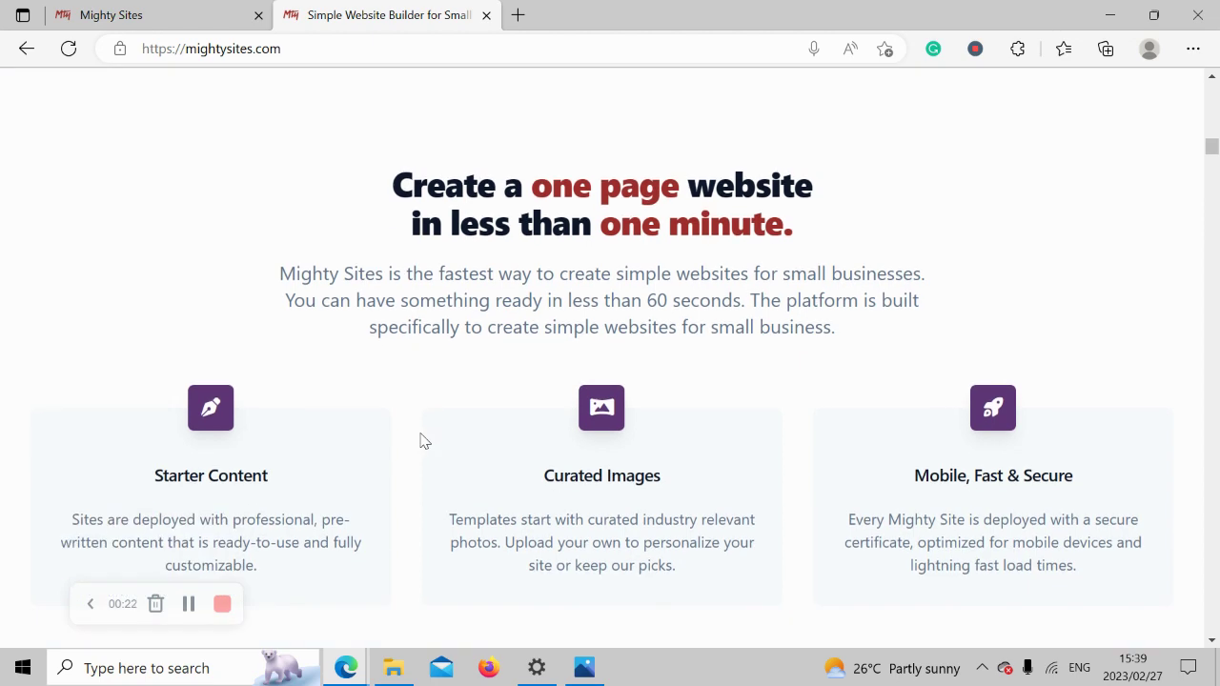
scroll(424, 441, "up", 4)
scroll(424, 441, "up", 4)
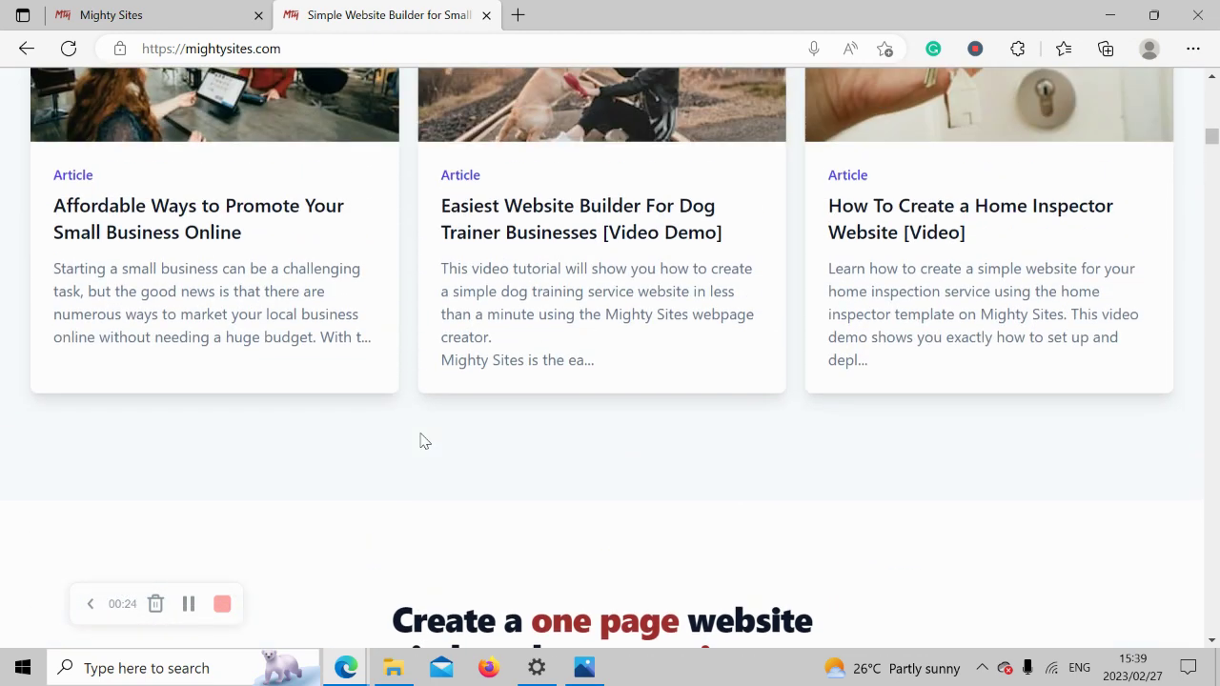
scroll(424, 442, "up", 5)
scroll(424, 440, "up", 3)
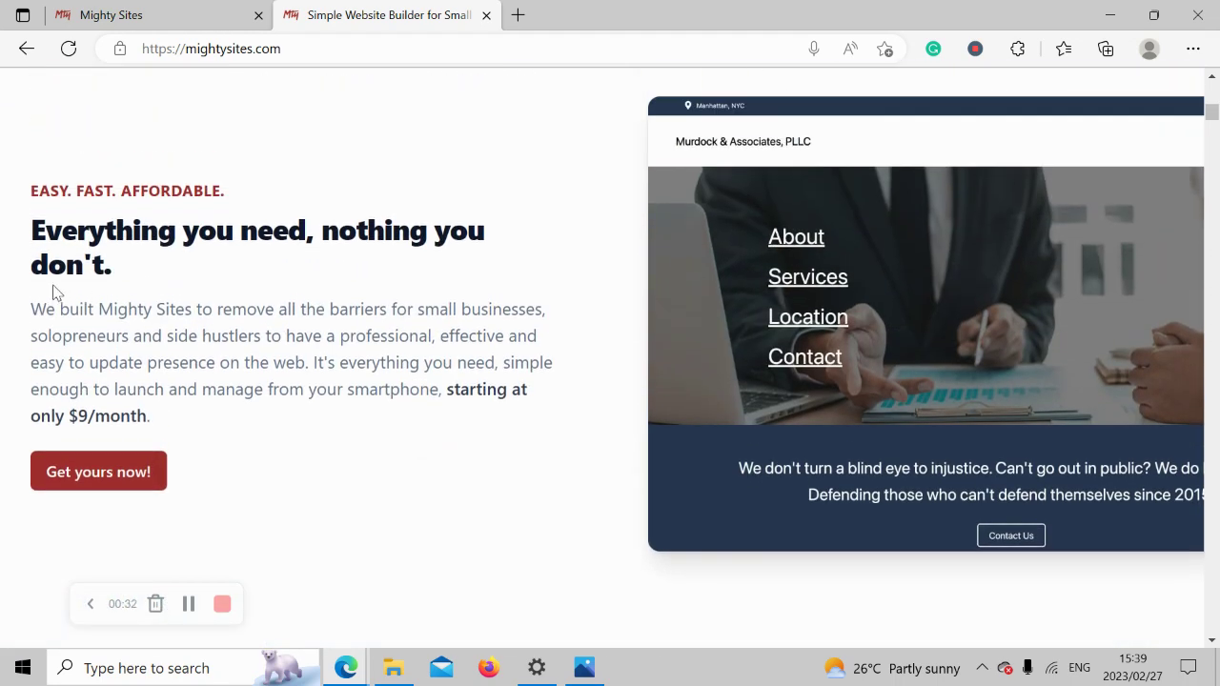
On the new-site page, search the business markets for 'tire s'.
left_click(148, 7)
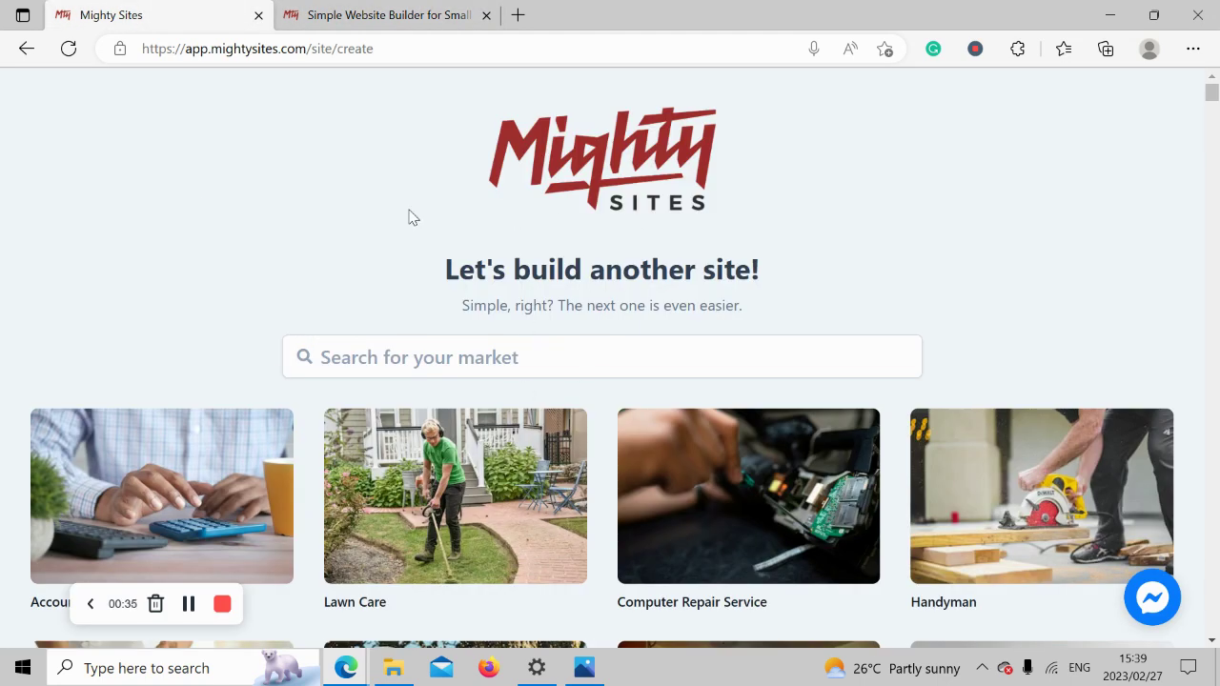
scroll(321, 264, "down", 2)
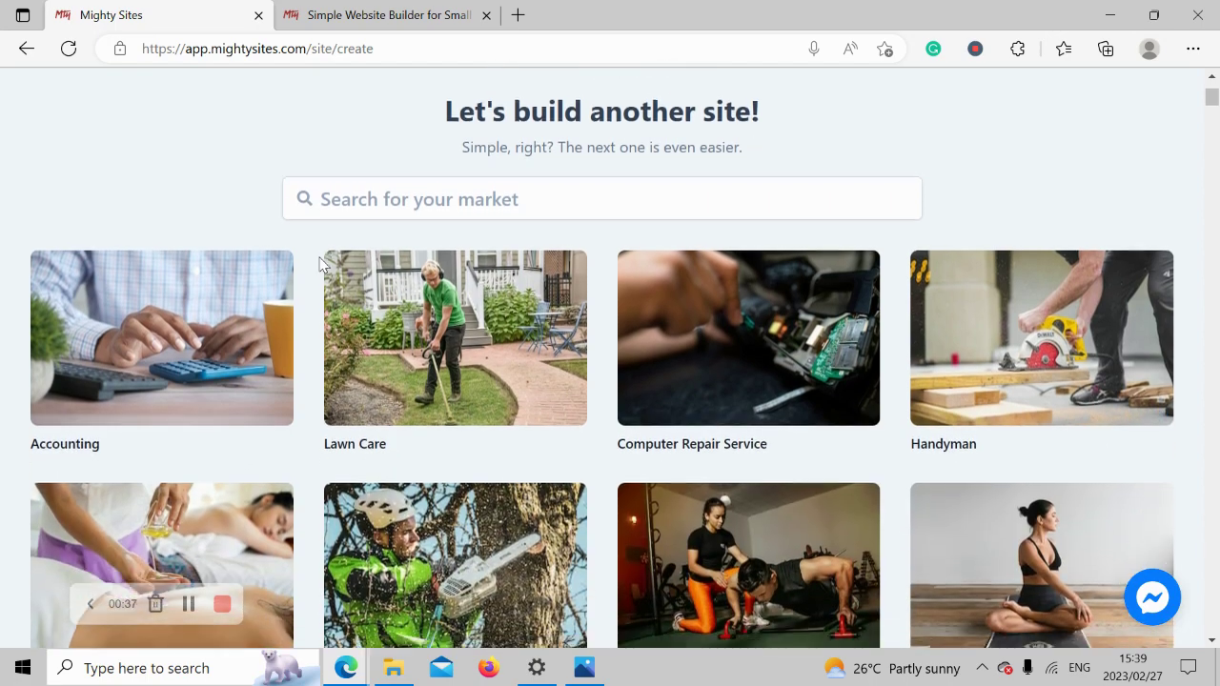
scroll(321, 264, "down", 5)
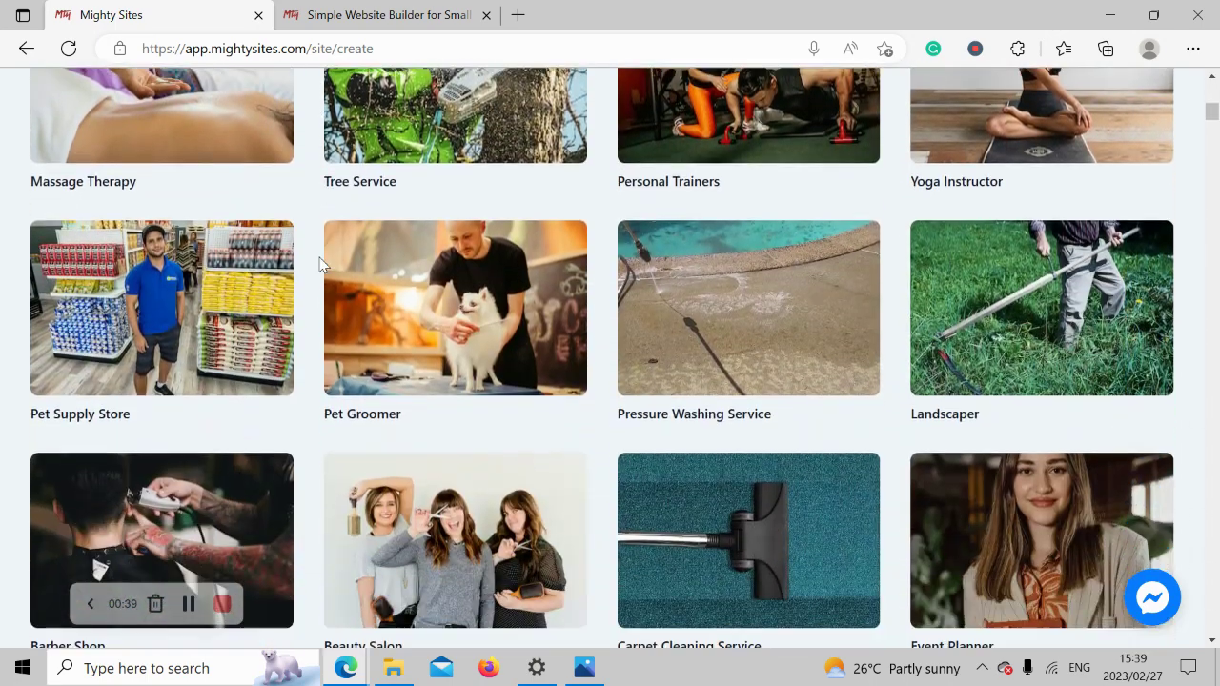
scroll(321, 264, "down", 2)
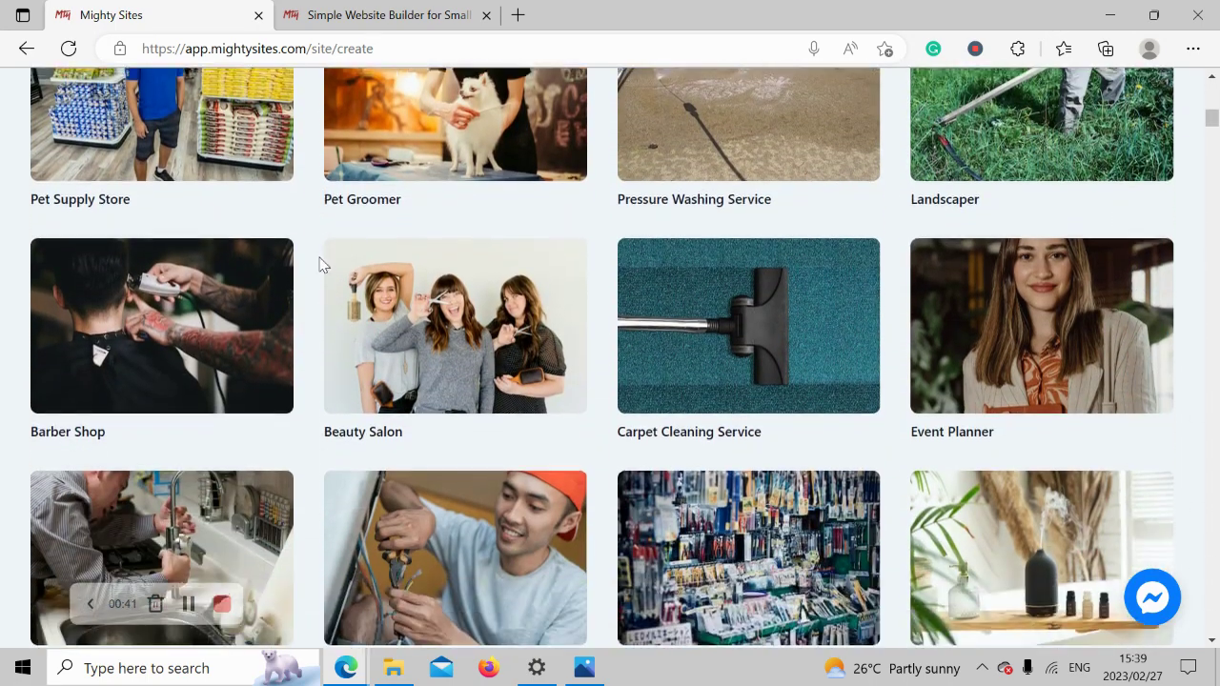
scroll(322, 264, "down", 2)
scroll(321, 264, "up", 3)
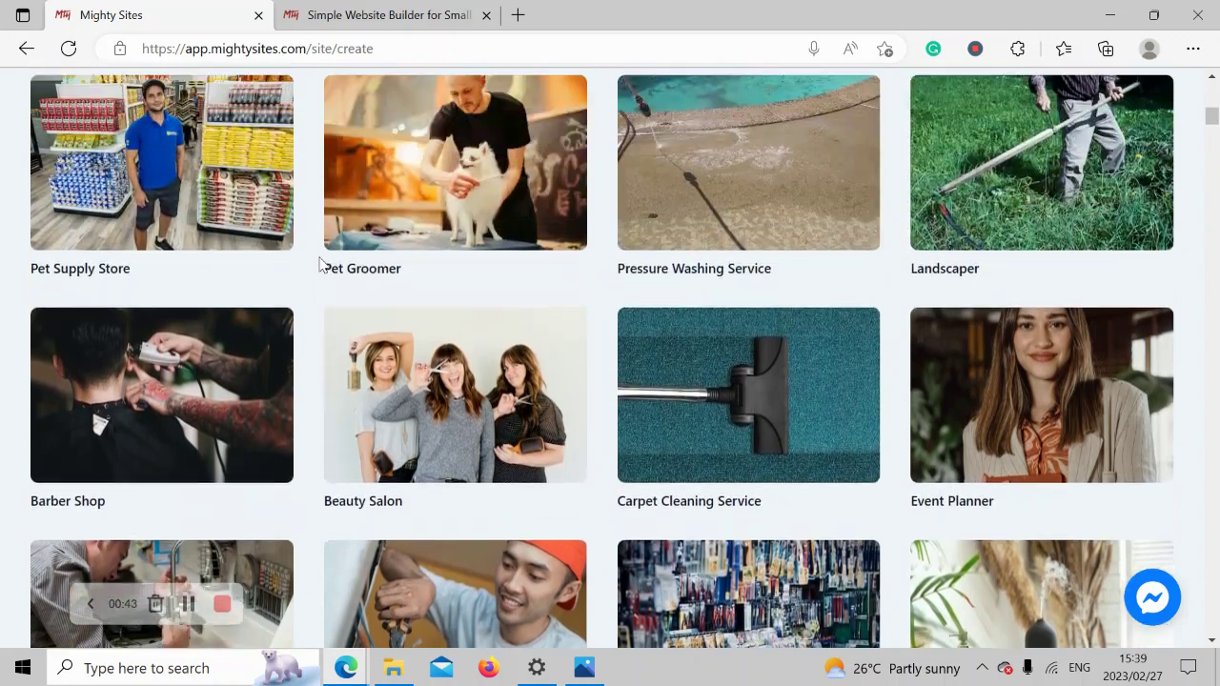
scroll(321, 264, "up", 6)
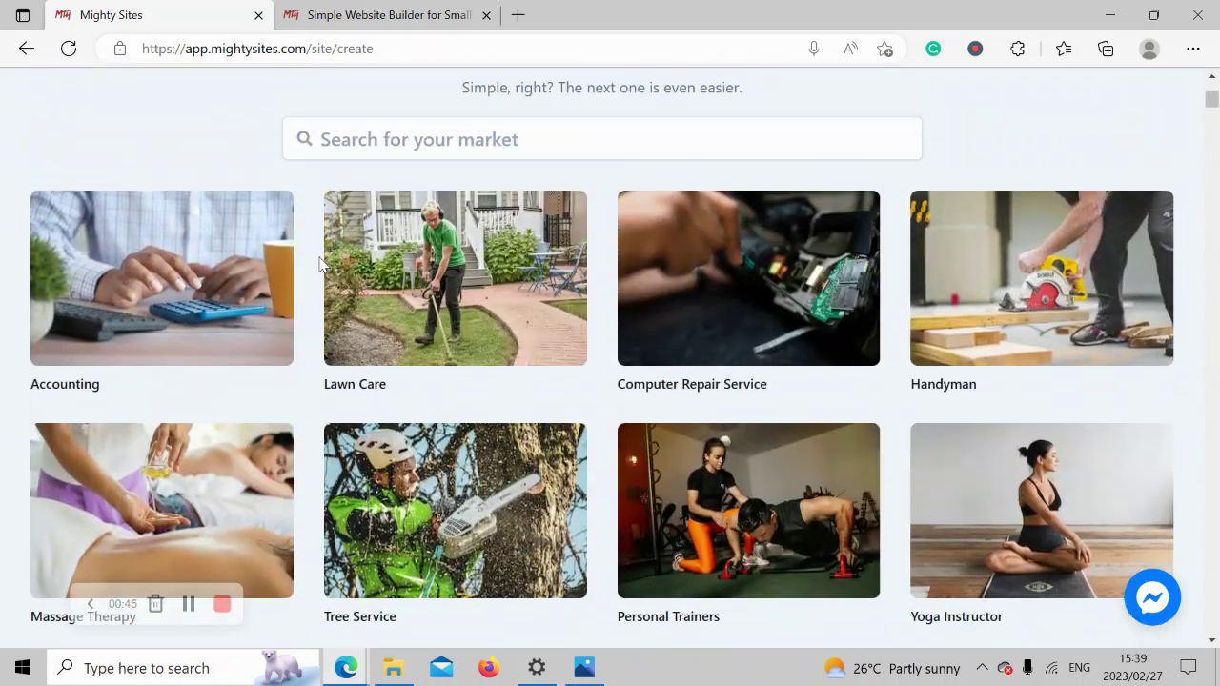
left_click(518, 139)
type("tire s")
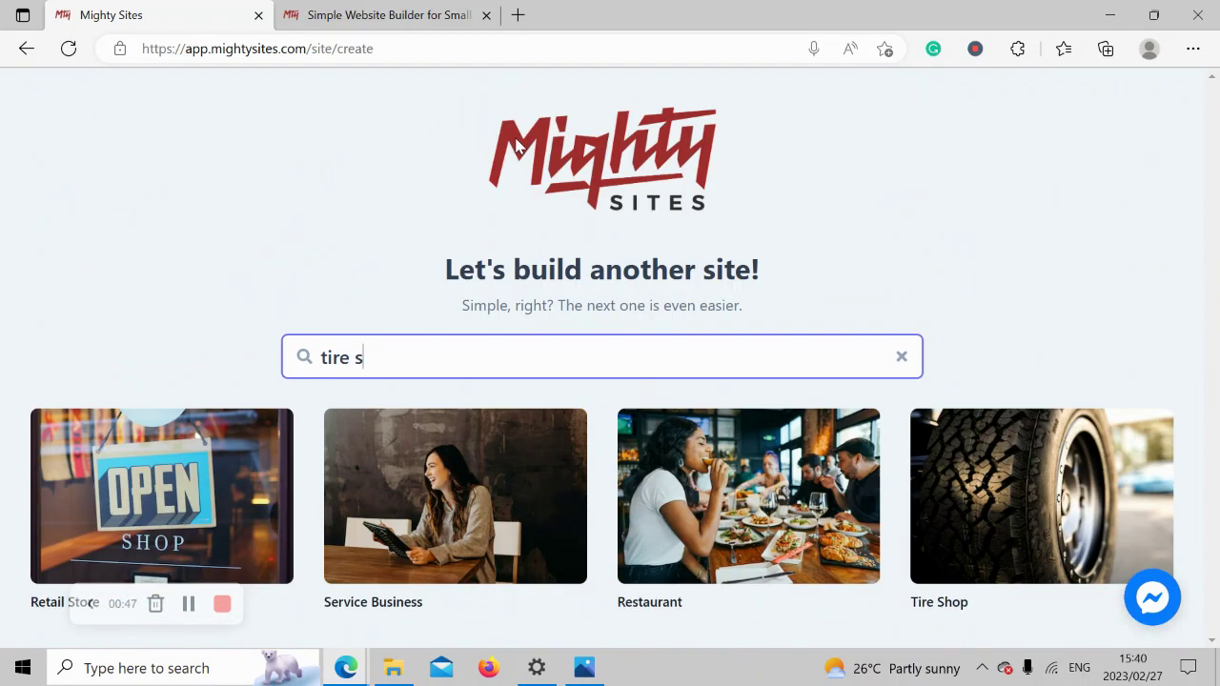
Choose the Tire Shop template, name the company Rider's Tire Centre, and enter city Denver.
left_click(991, 536)
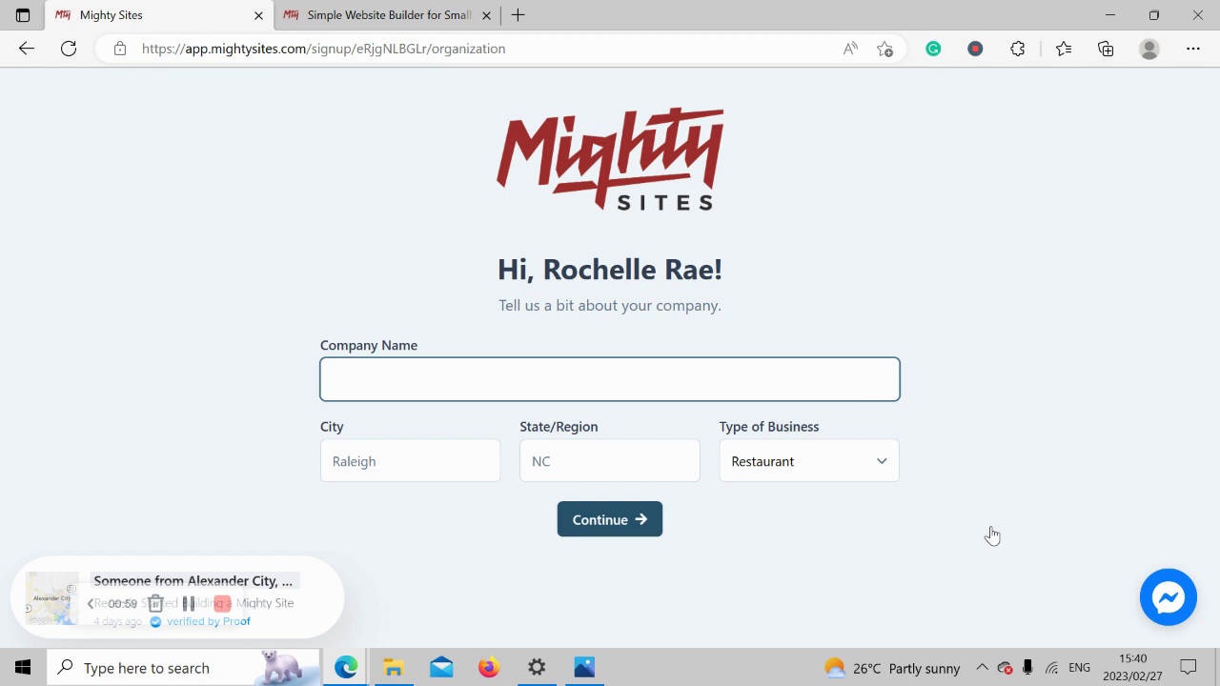
type("Ride")
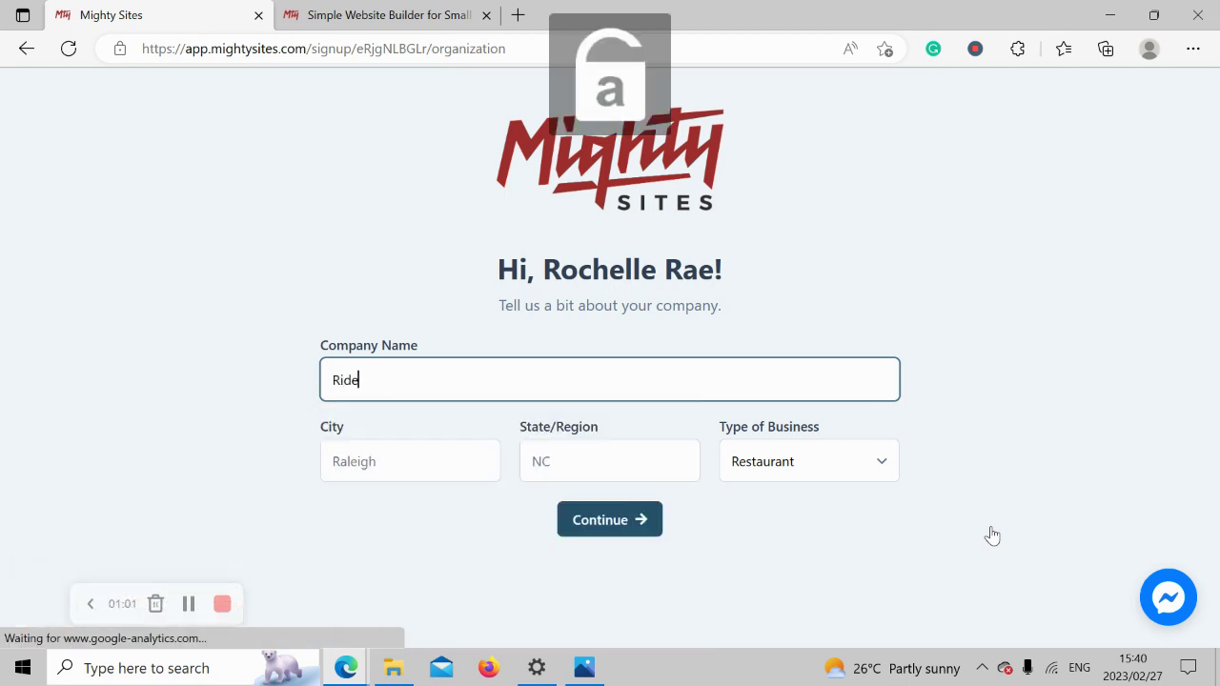
type("r's Tire Centre")
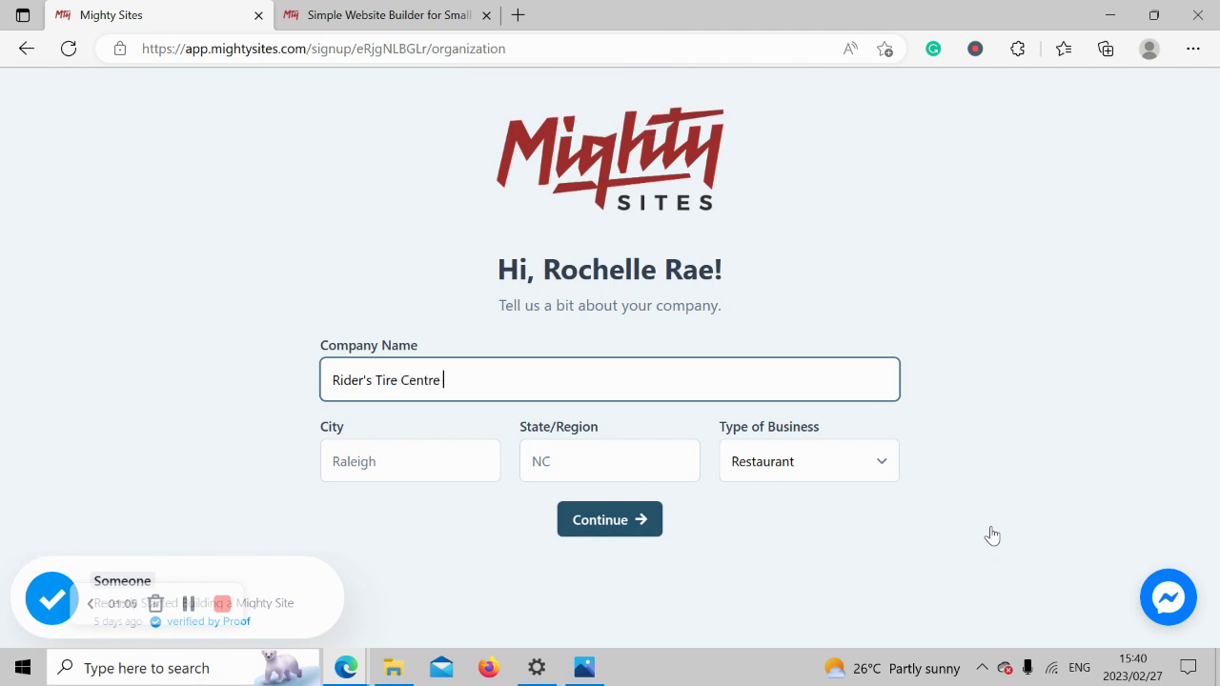
left_click(392, 461)
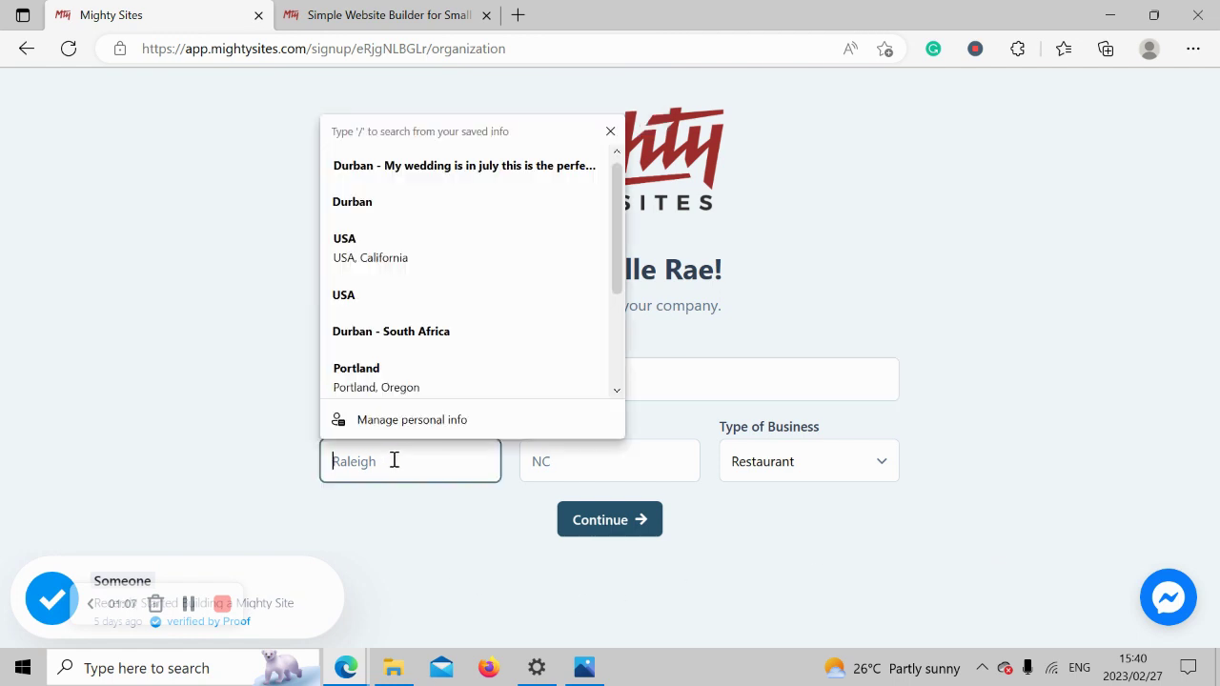
key("Caps_Lock")
type("D")
key("Caps_Lock")
type("emvb")
key("BackSpace")
key("BackSpace")
key("BackSpace")
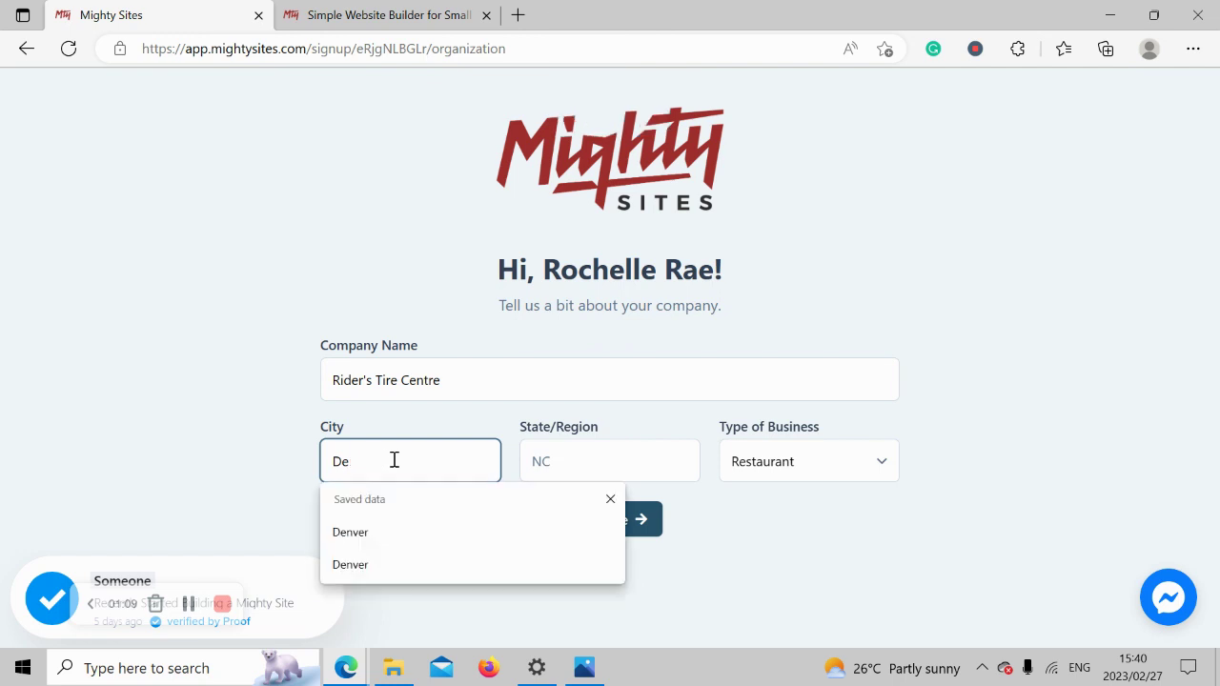
type("nver")
Enter state Colorado, choose Retail as the business type, and submit the company details.
left_click(553, 462)
key("Caps_Lock")
type("C")
key("Caps_Lock")
type("olorado")
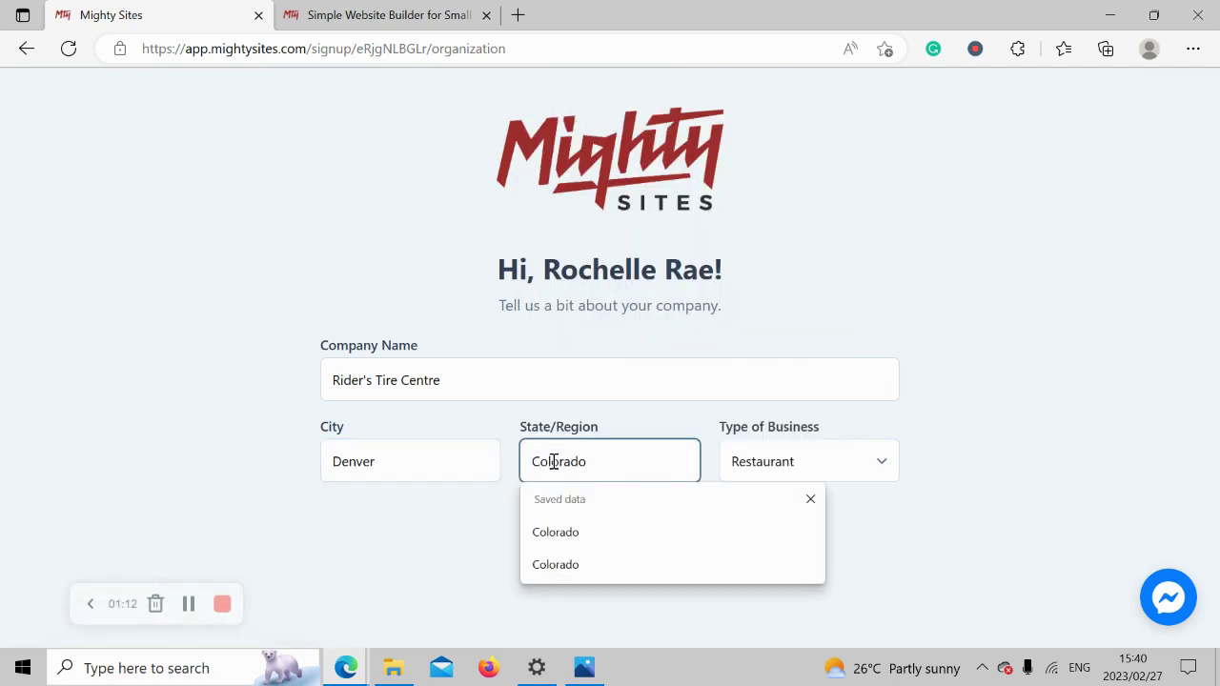
left_click(1019, 448)
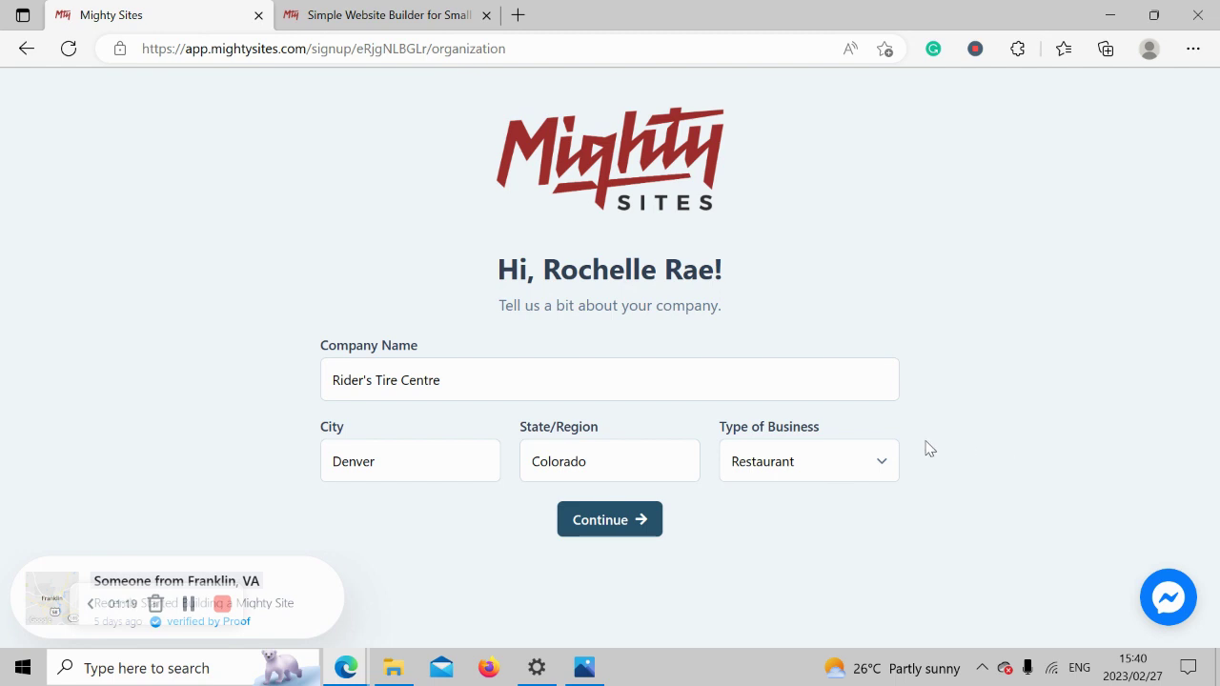
left_click(841, 466)
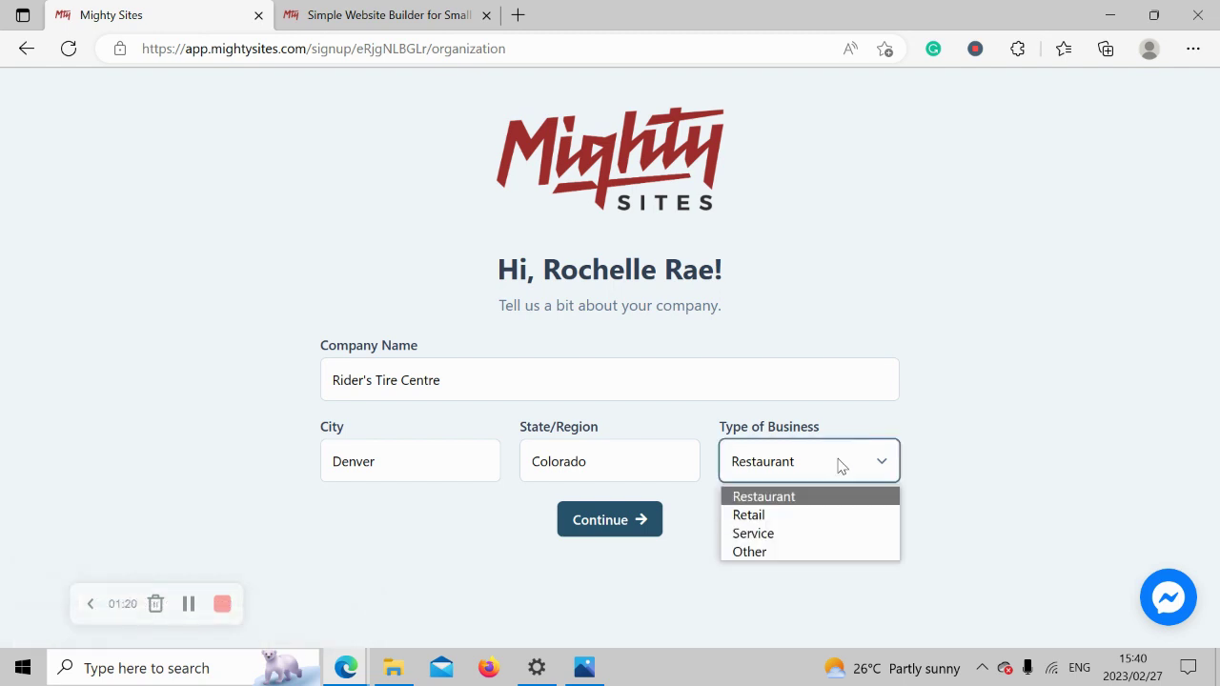
left_click(764, 515)
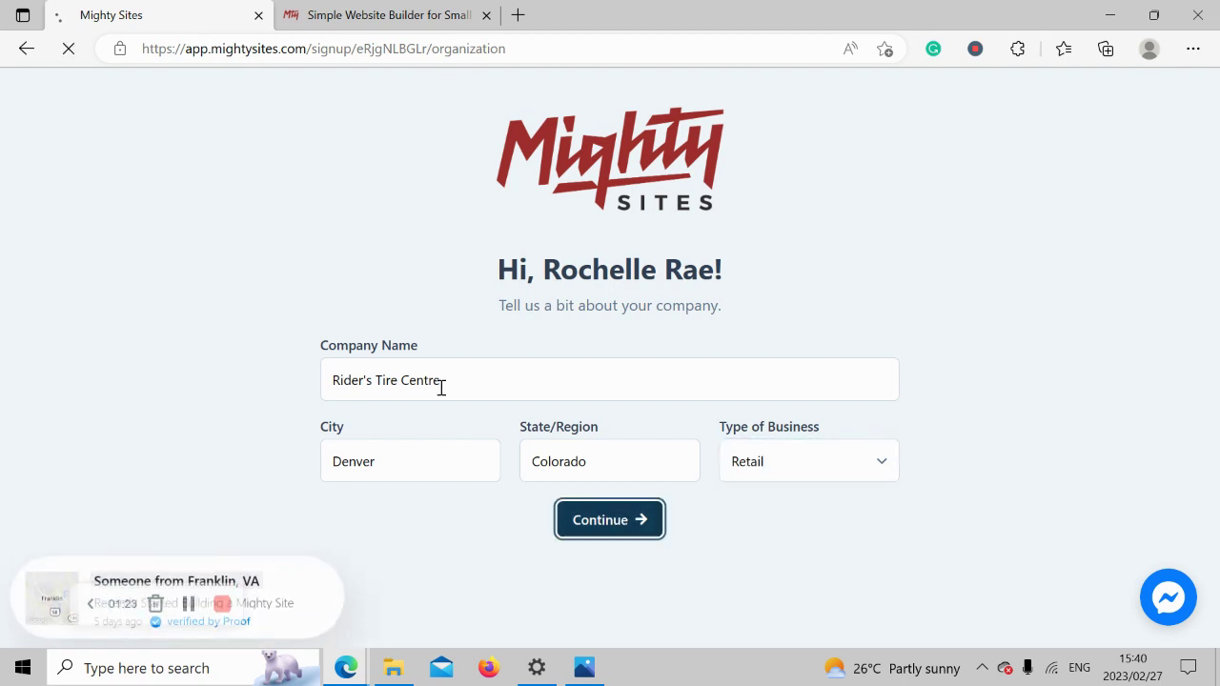
left_click(618, 516)
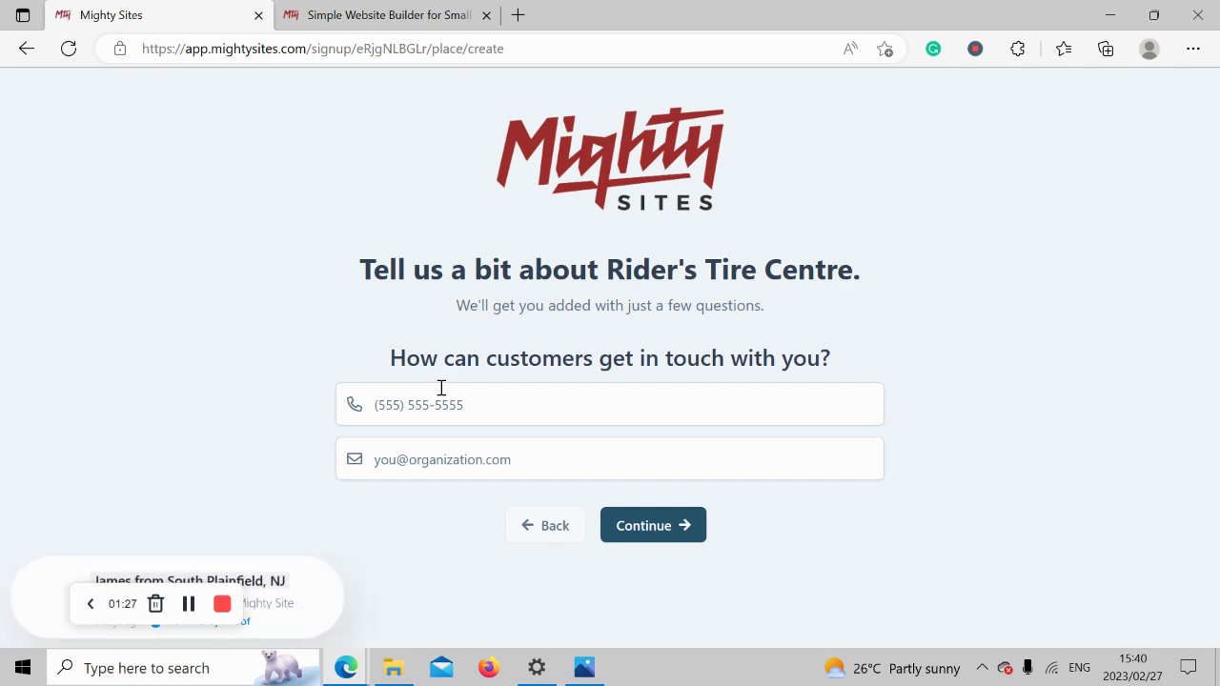
Enter the business phone number and contact e-mail, then continue.
left_click(460, 404)
type("575-4956")
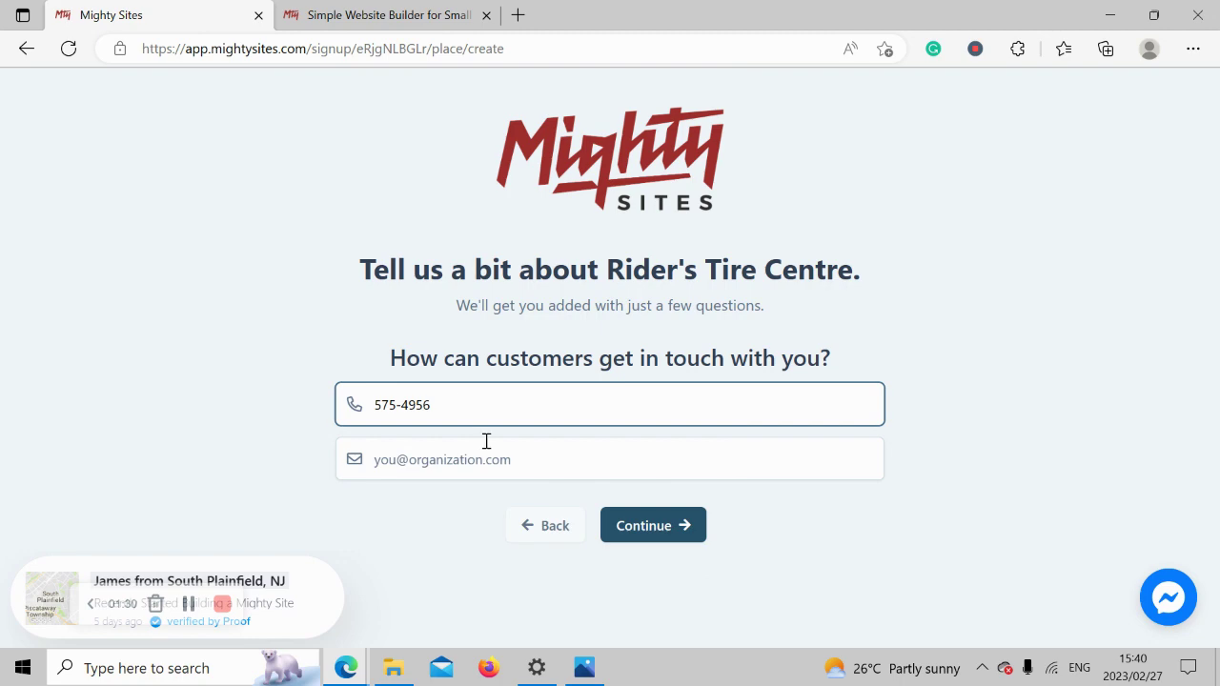
left_click(498, 454)
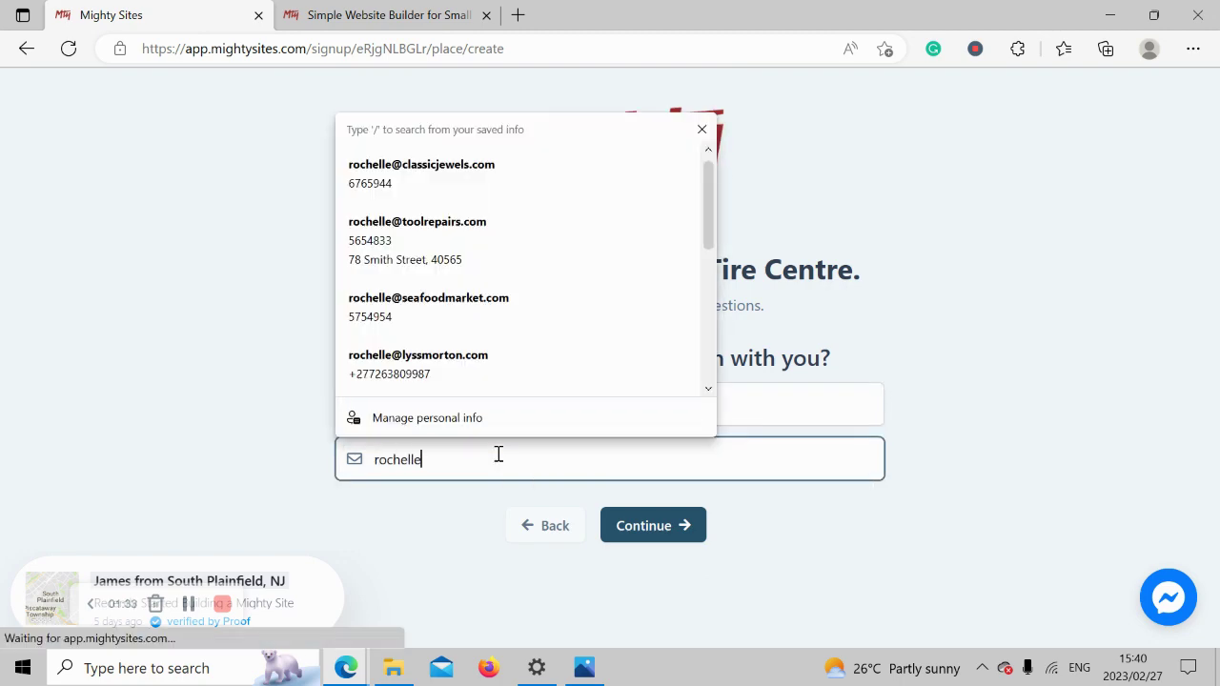
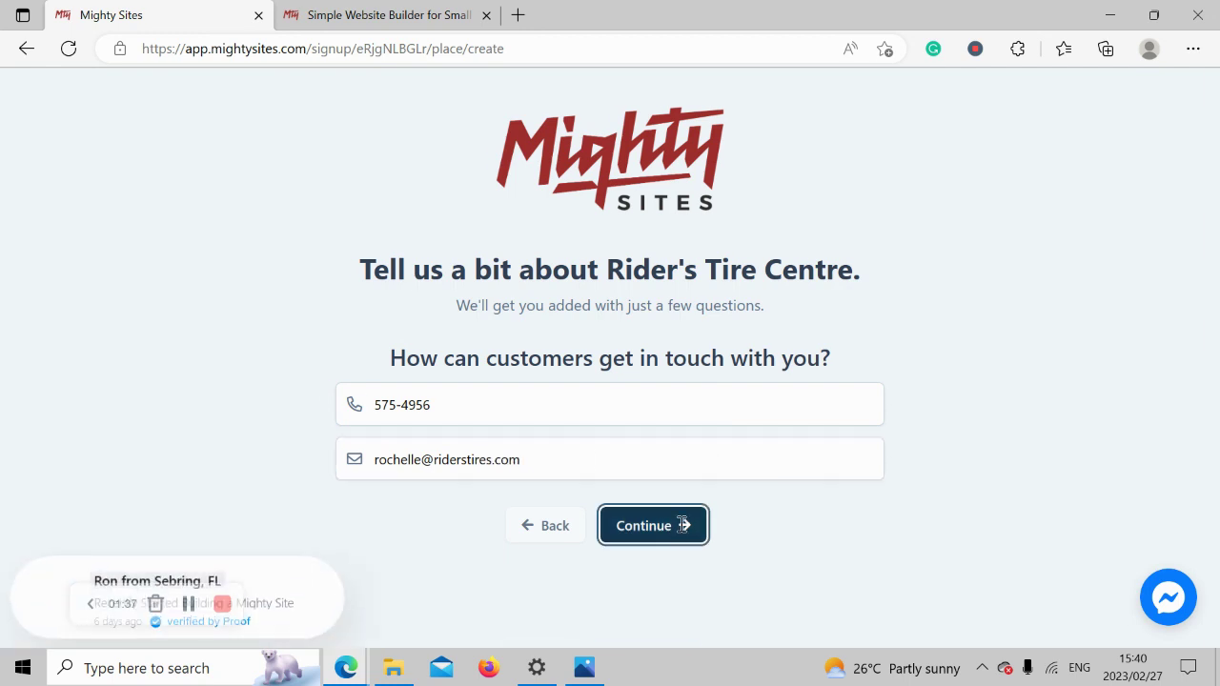
left_click(680, 525)
Fill in the business street address and postal code, then continue.
scroll(1217, 365, "down", 1)
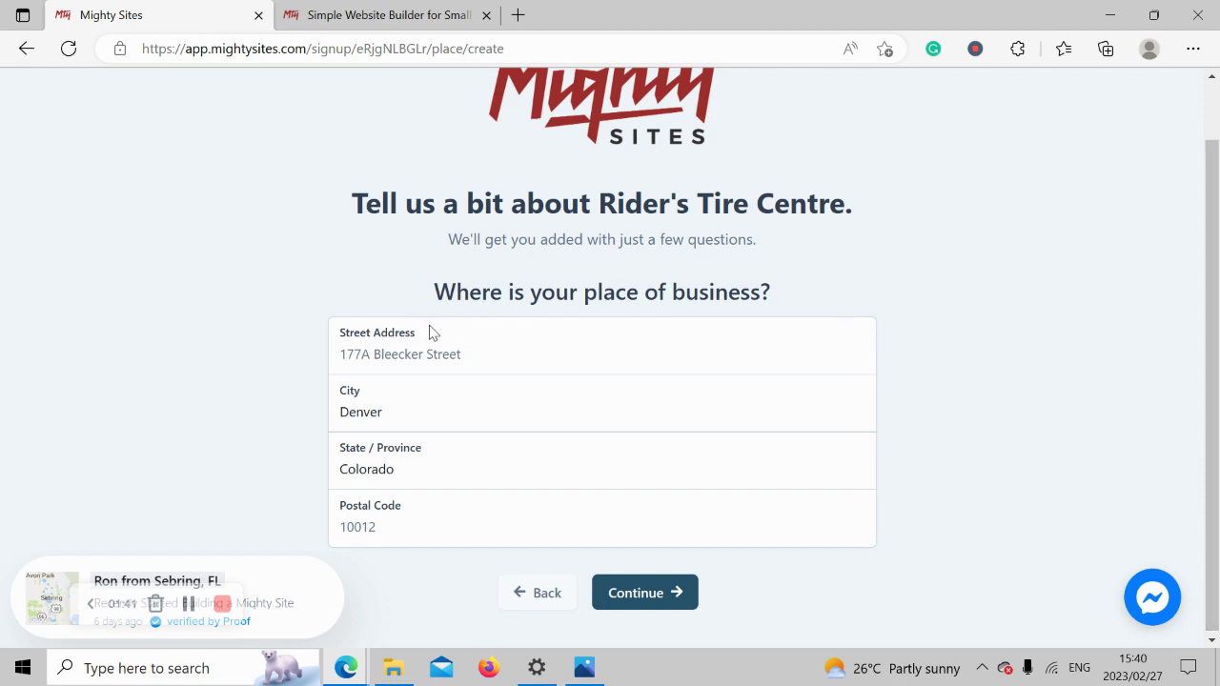
left_click(479, 365)
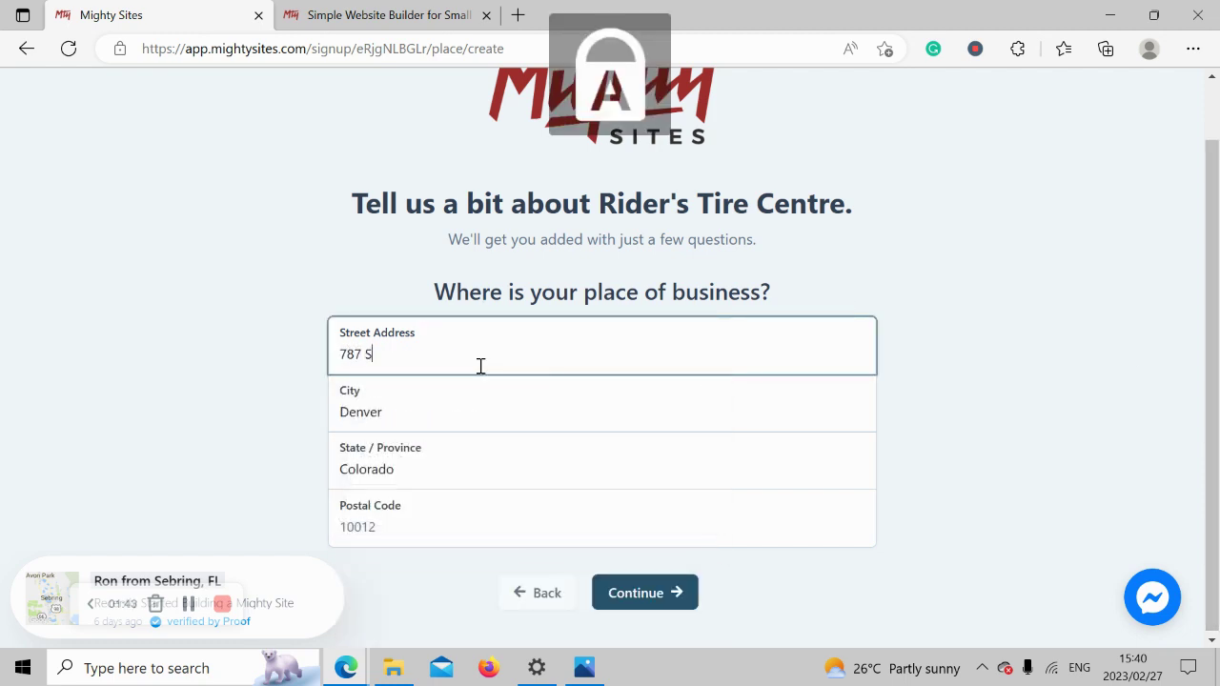
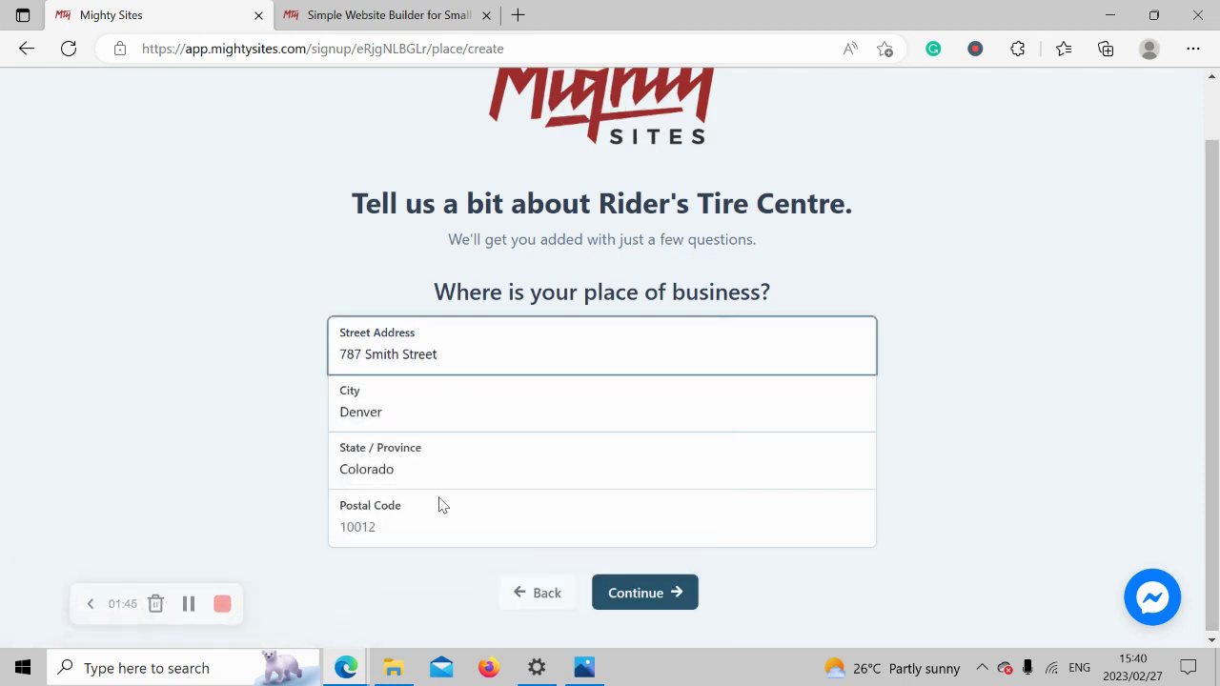
left_click(439, 534)
type("59033")
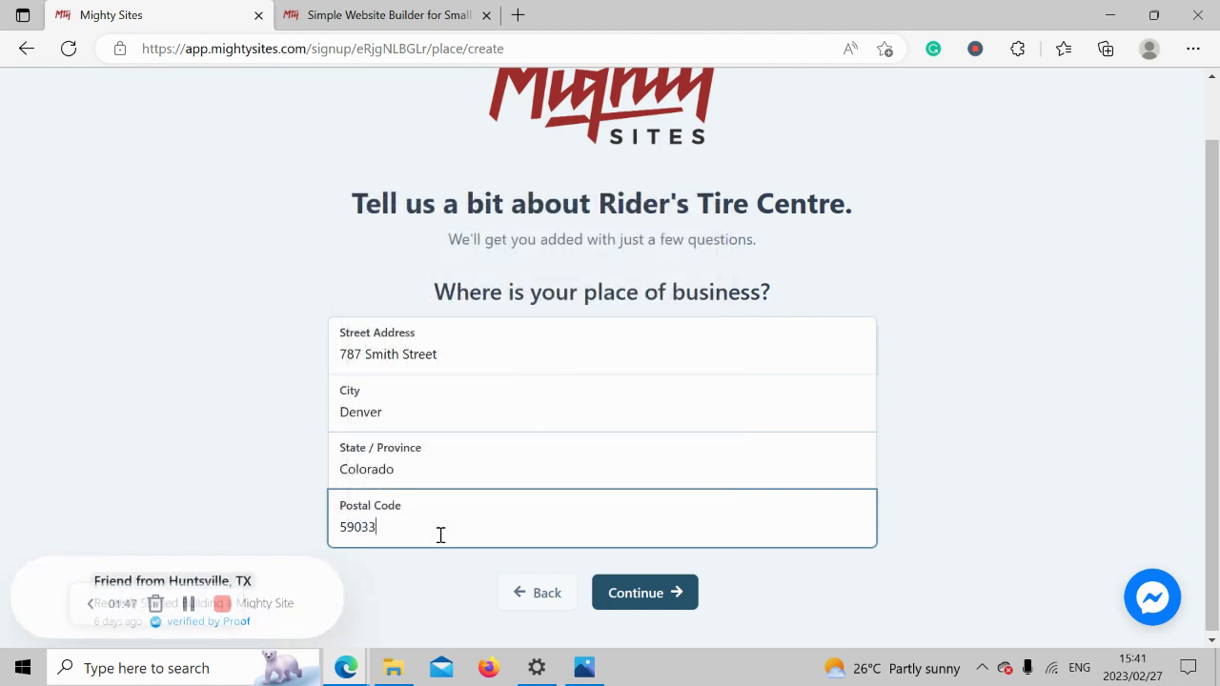
left_click(637, 602)
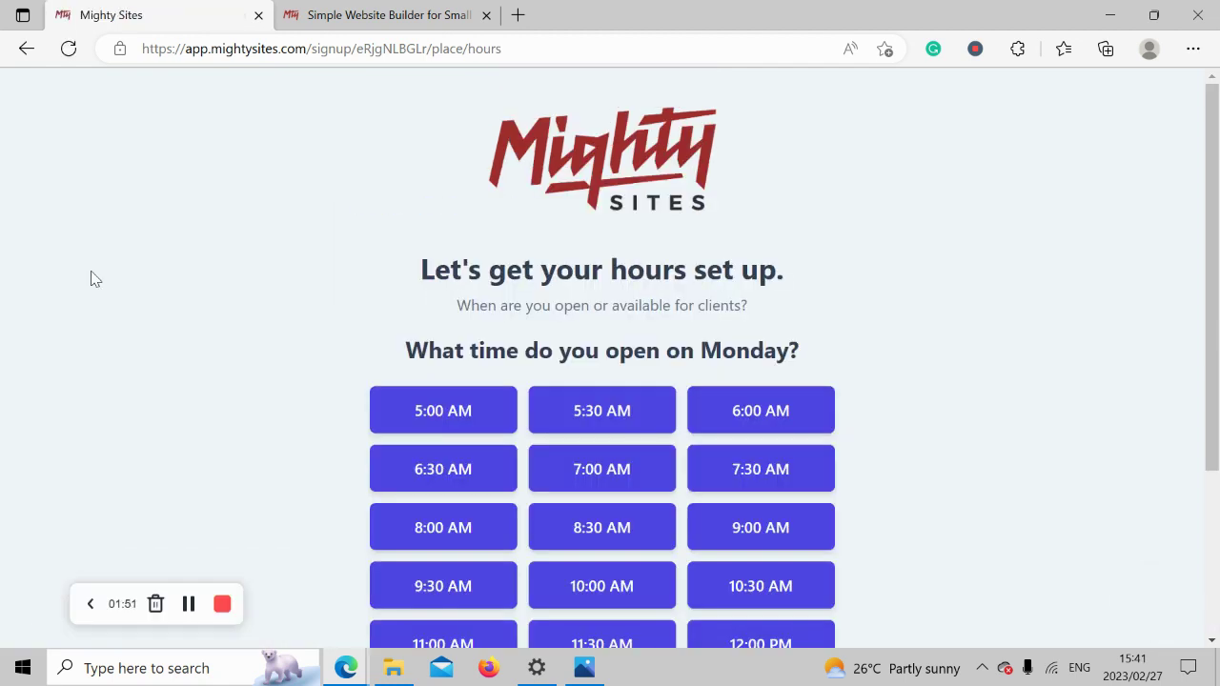
Set Monday to 9:00 AM–5:00 PM, extend those hours to Tuesday through Saturday, and confirm.
left_click_drag(1211, 293, 1217, 406)
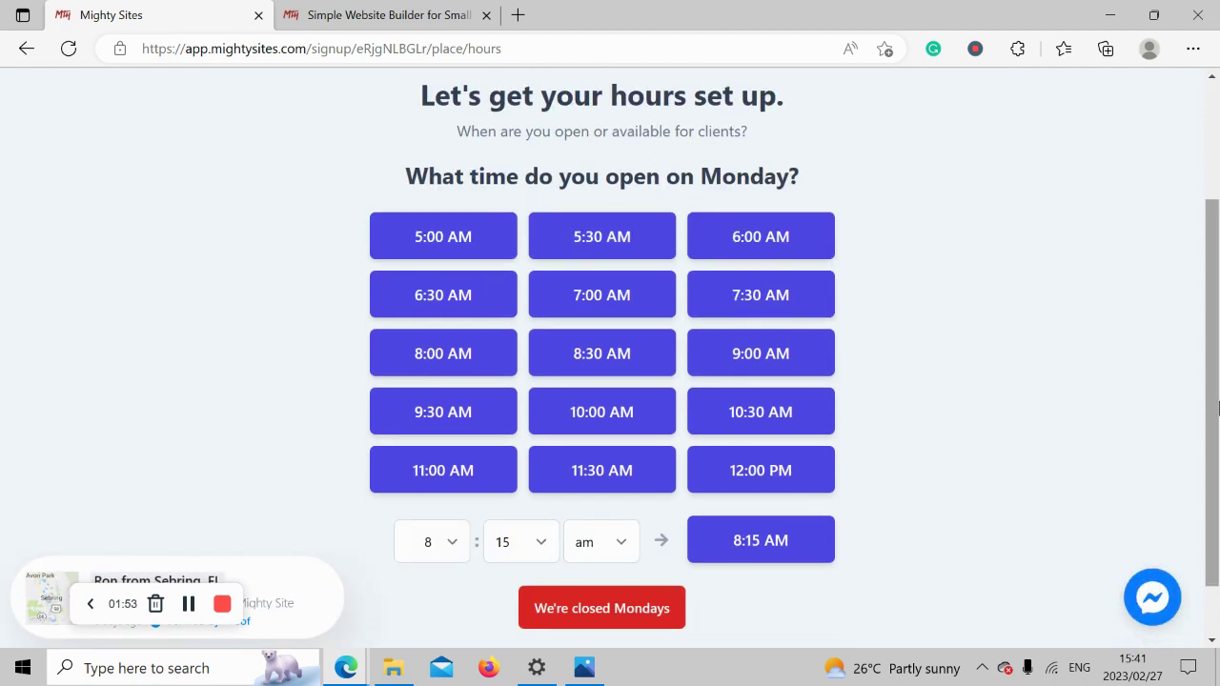
left_click(768, 349)
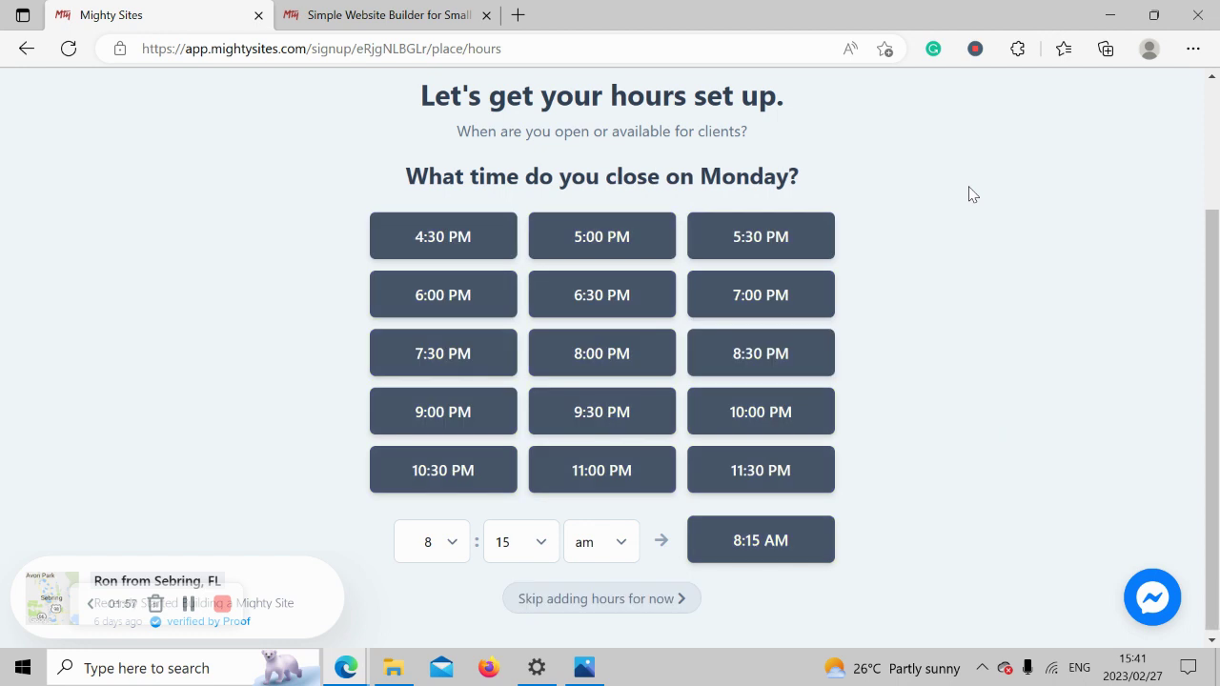
left_click(638, 234)
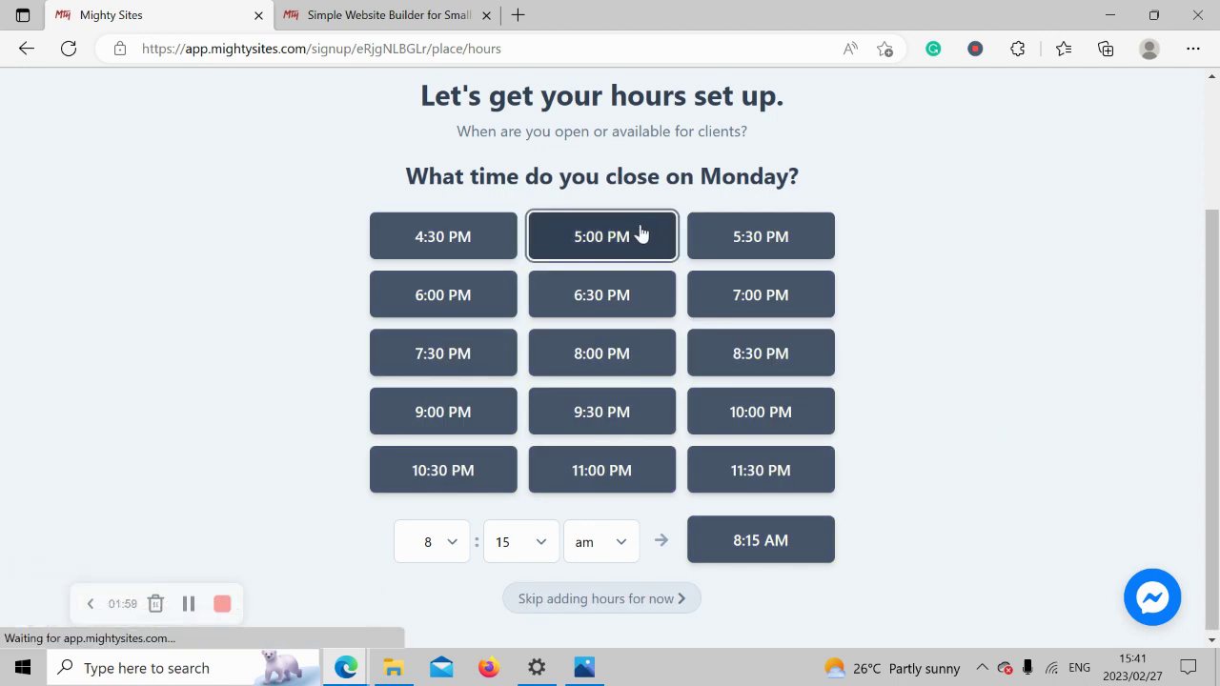
scroll(544, 177, "down", 1)
left_click(545, 177)
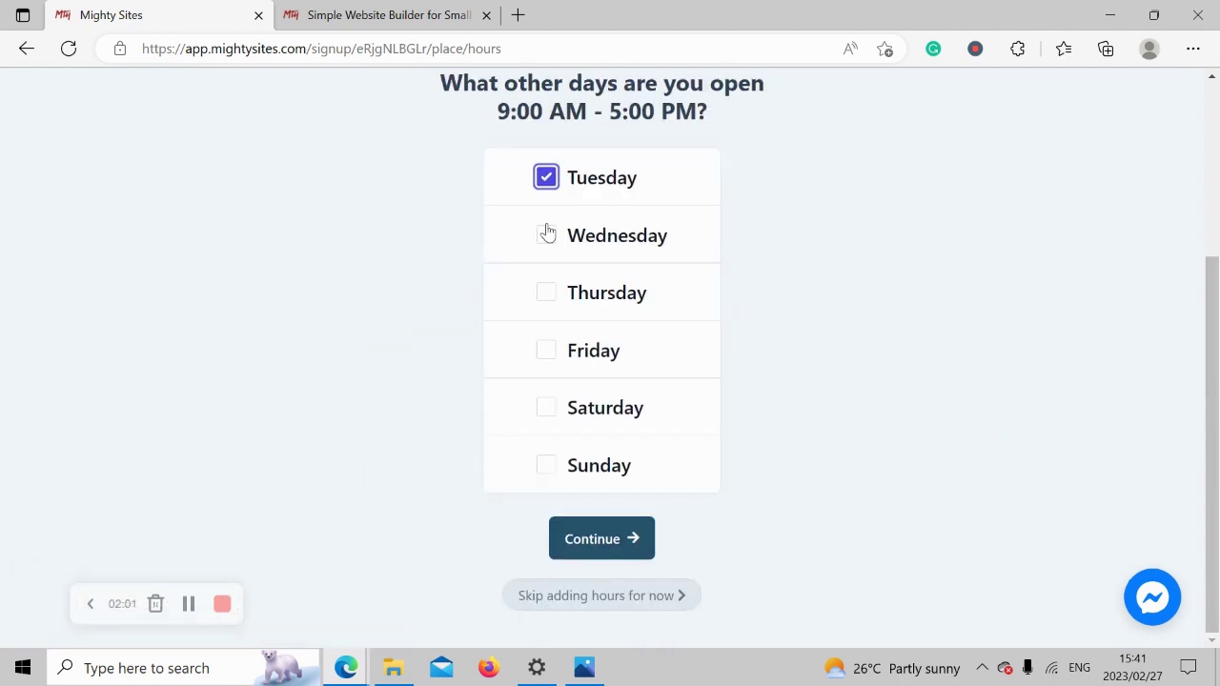
left_click(546, 234)
left_click(553, 293)
left_click(551, 367)
left_click(554, 410)
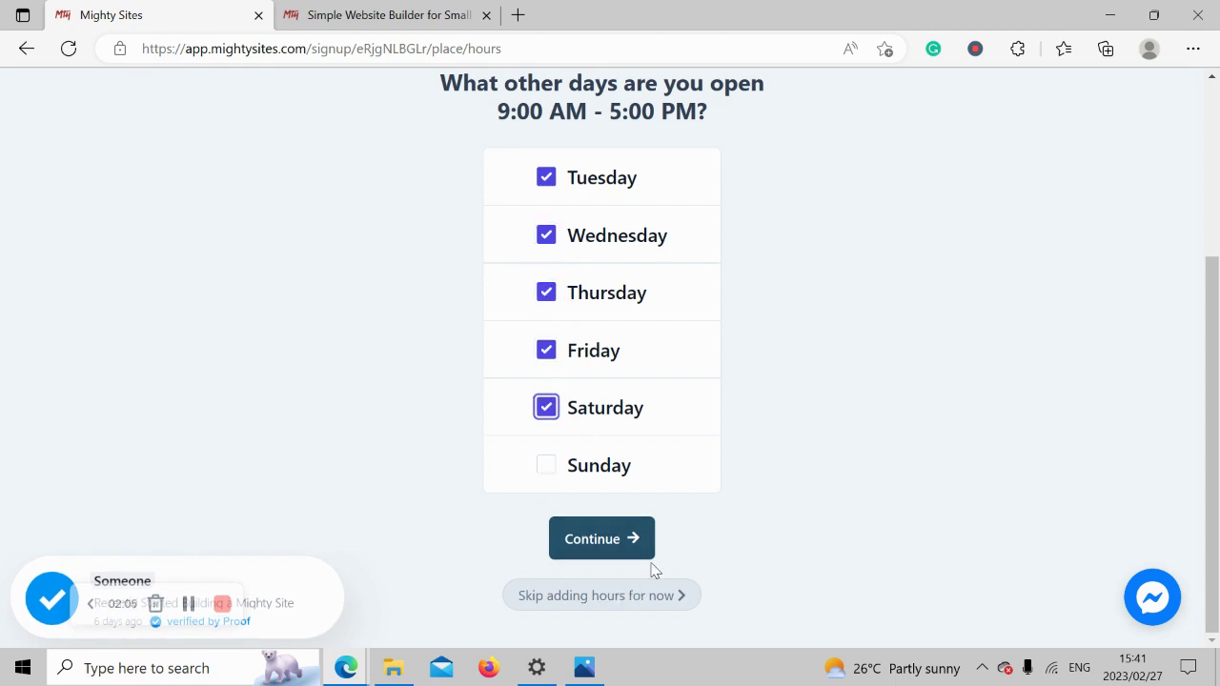
left_click(625, 541)
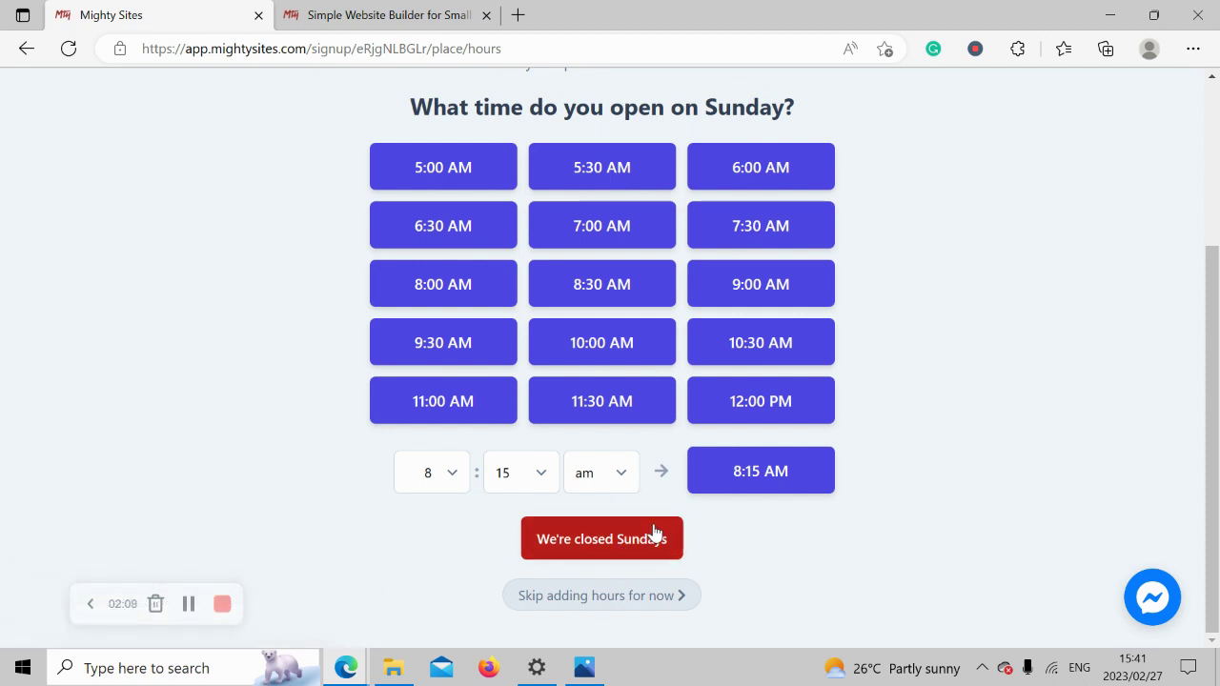
Mark Sundays as closed, look over the business summary, and approve it with 'Looks good, next'.
left_click(600, 541)
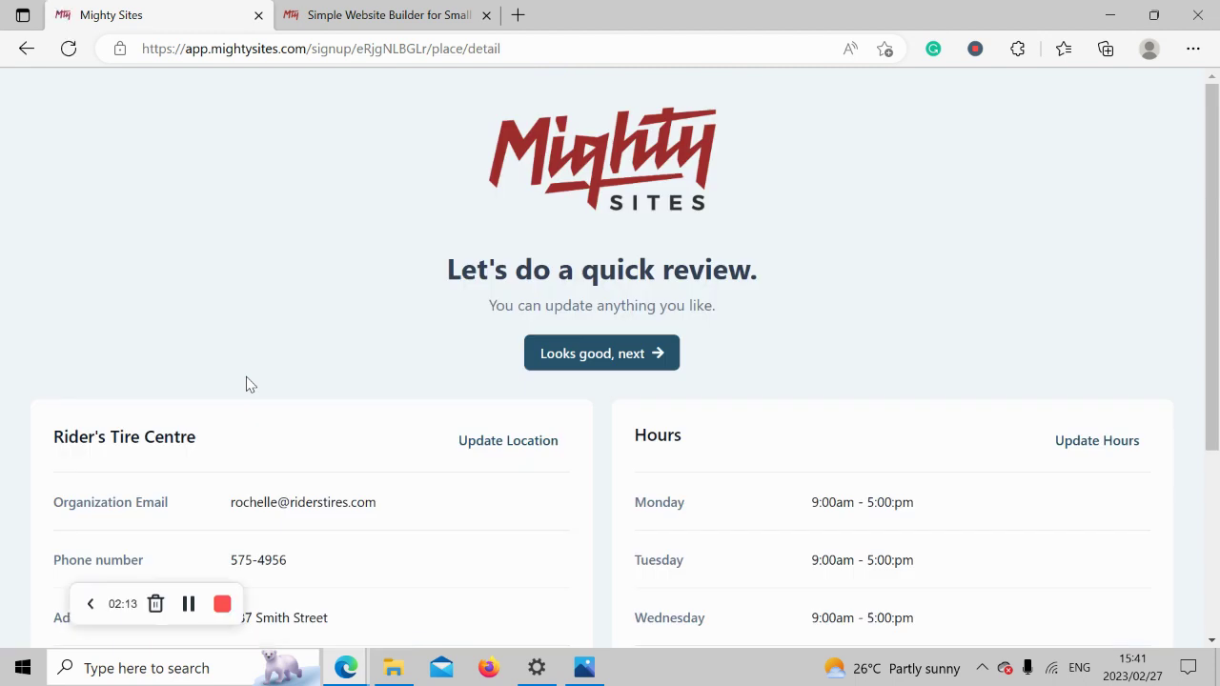
scroll(1217, 417, "down", 2)
scroll(1217, 416, "down", 2)
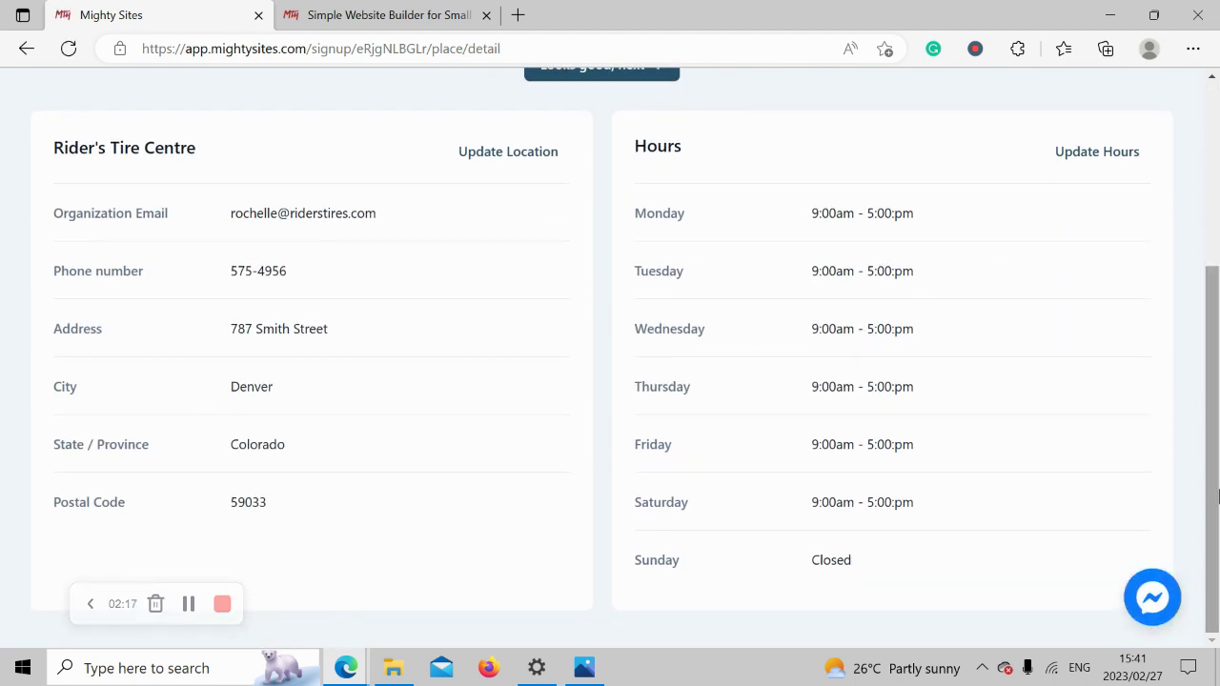
scroll(1217, 495, "up", 2)
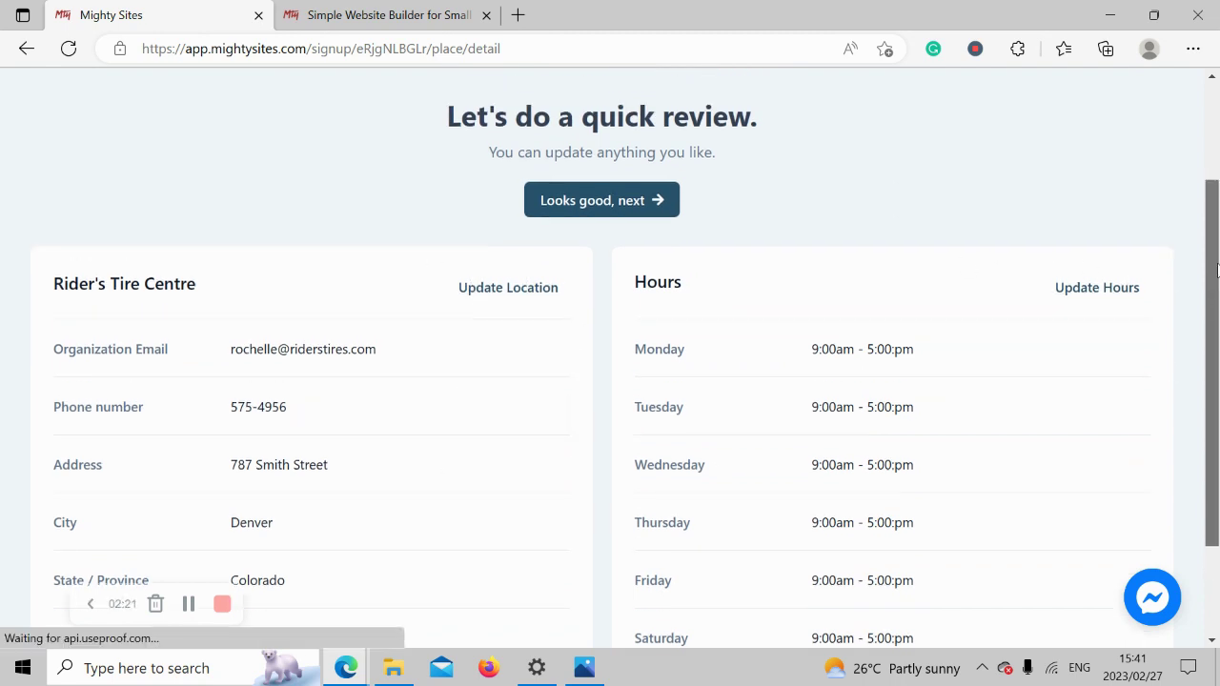
scroll(1217, 304, "up", 2)
left_click(651, 324)
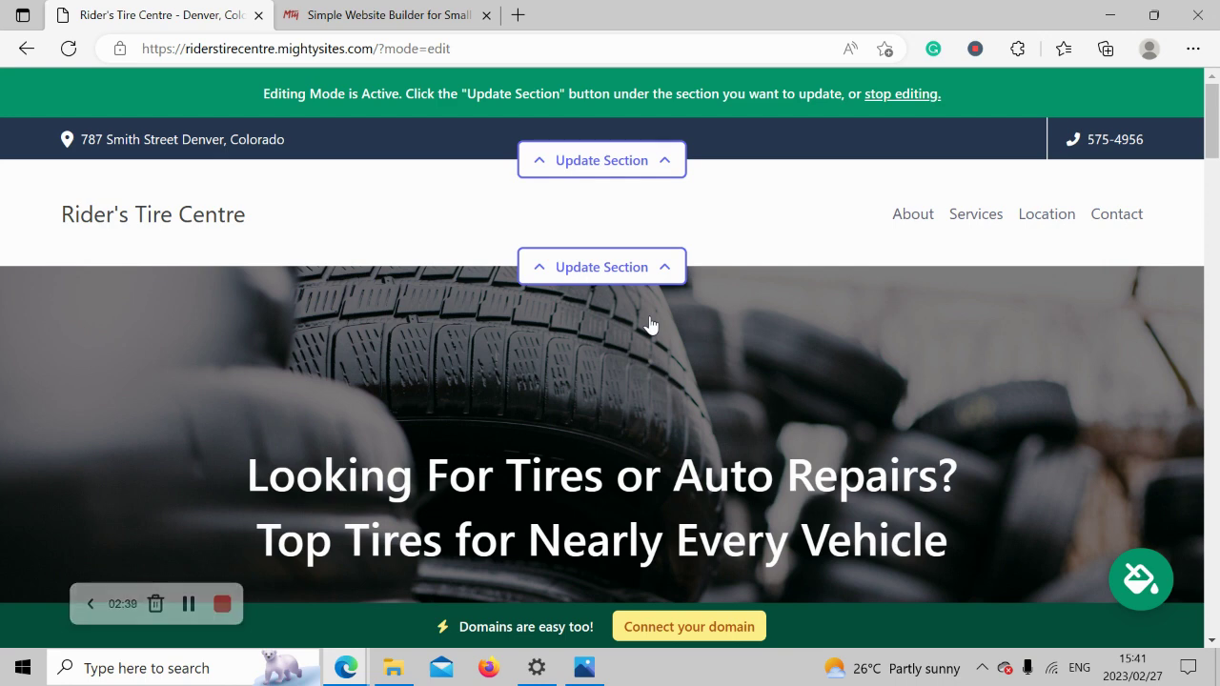
Scroll down to the About Us section and highlight its two paragraphs.
scroll(650, 325, "down", 6)
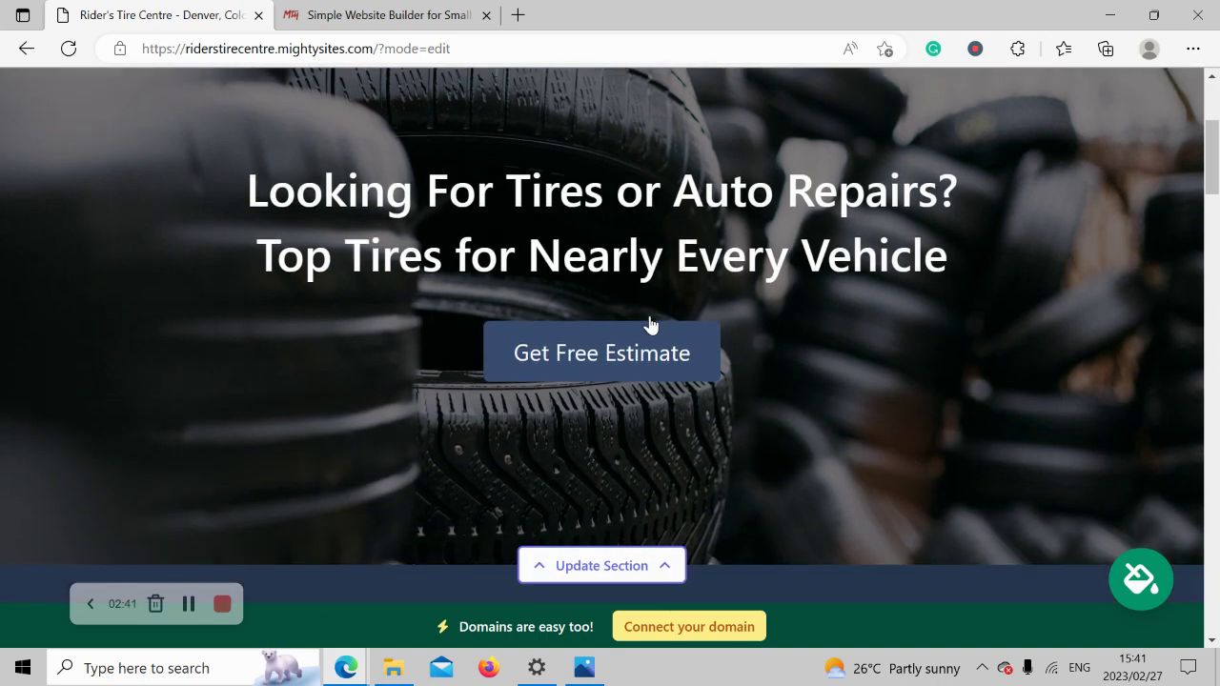
scroll(650, 325, "down", 6)
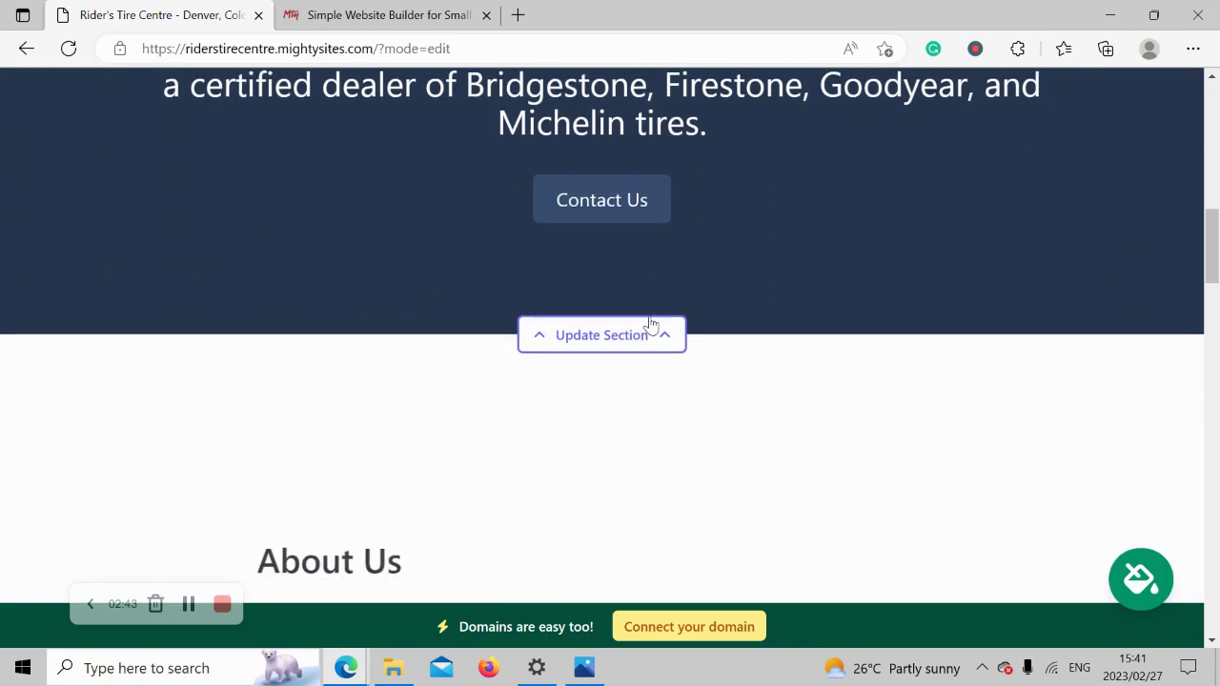
scroll(650, 325, "down", 3)
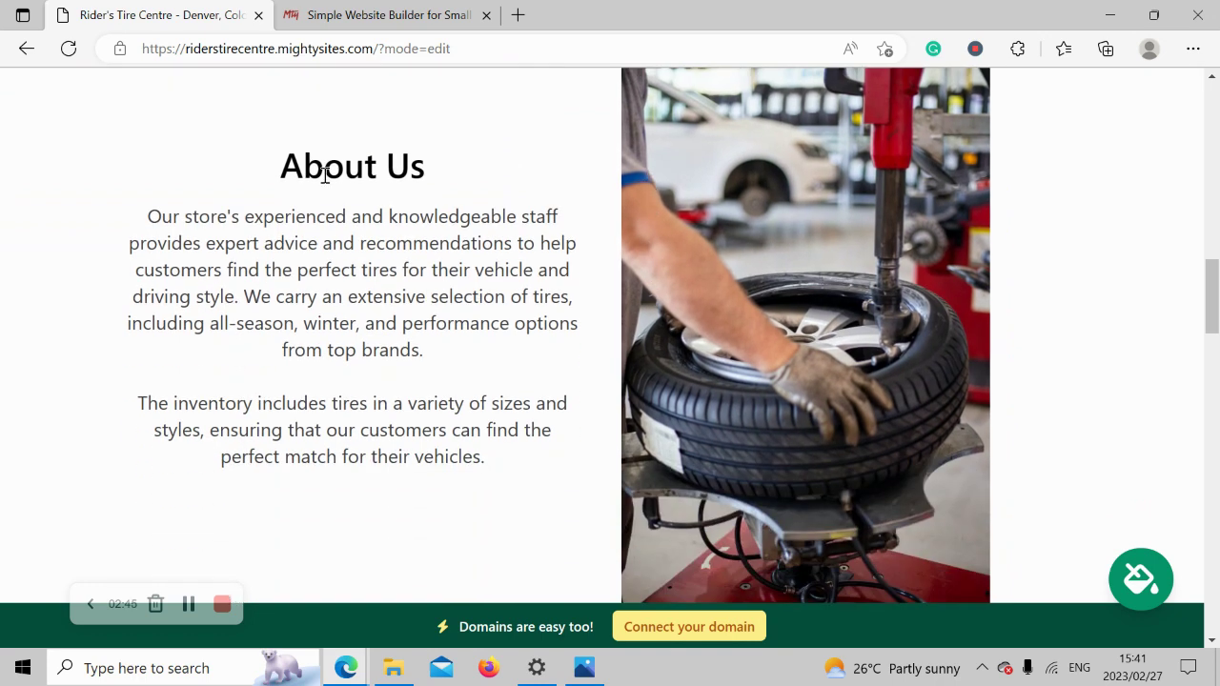
left_click_drag(216, 163, 532, 479)
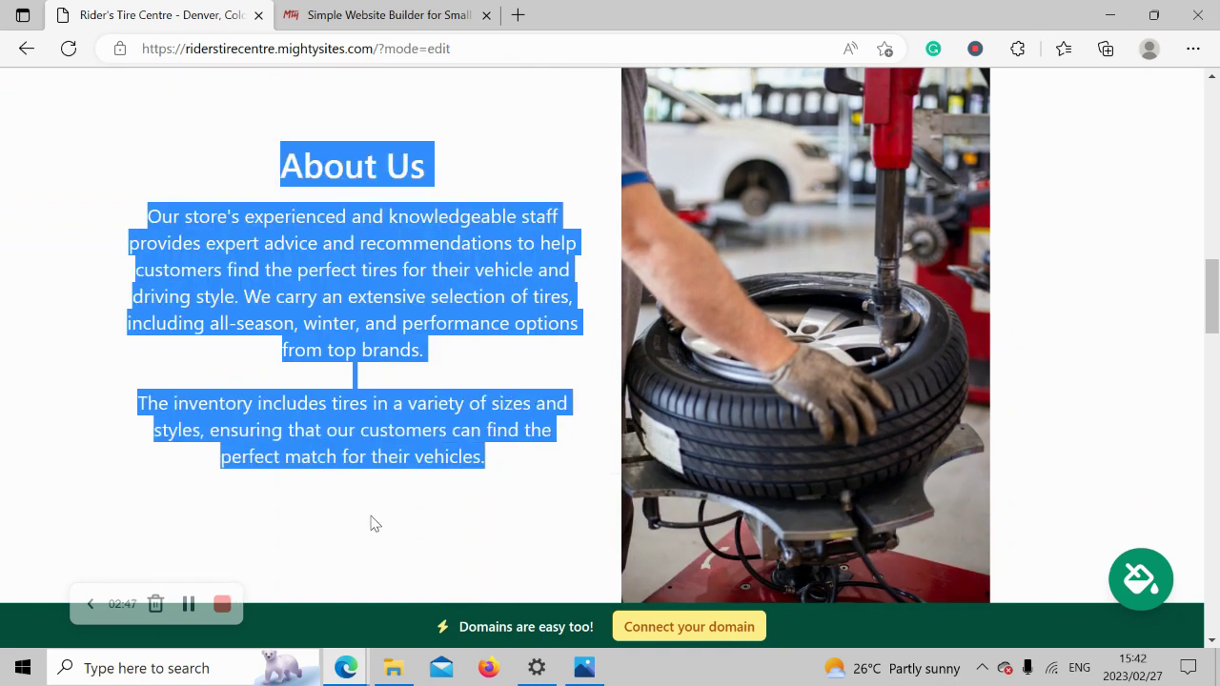
left_click(529, 518)
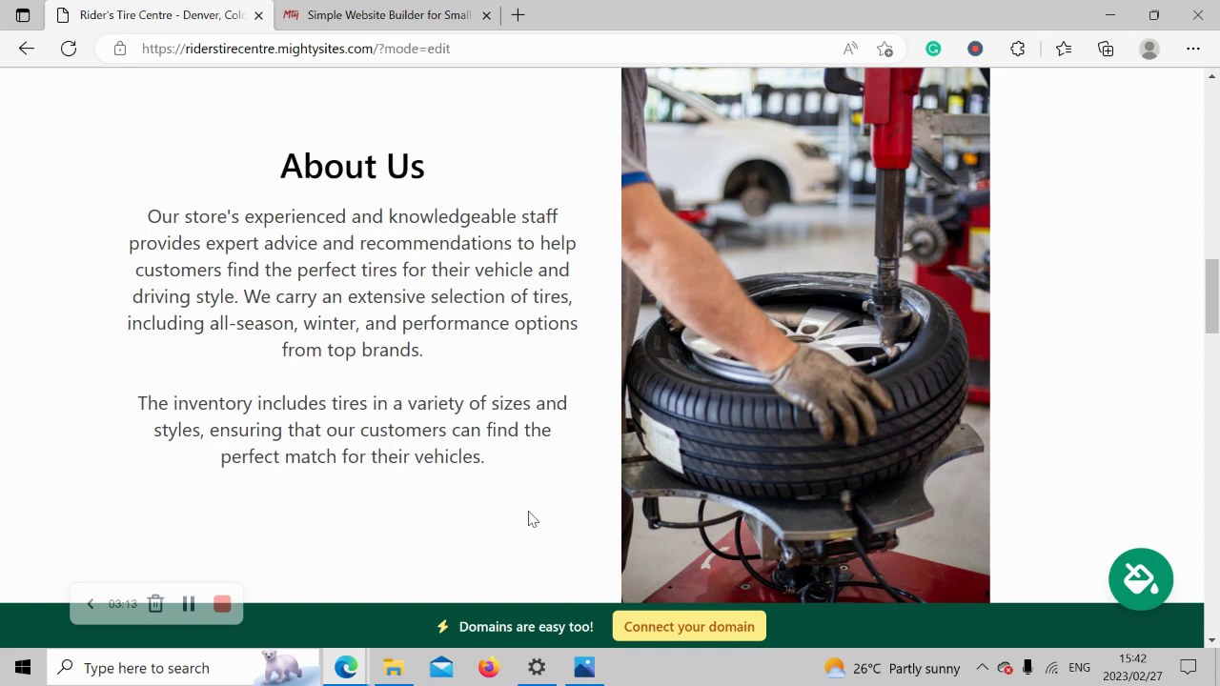
left_click_drag(82, 207, 386, 496)
left_click(386, 496)
Scroll back up to the page top with the address and phone bar.
scroll(384, 496, "down", 5)
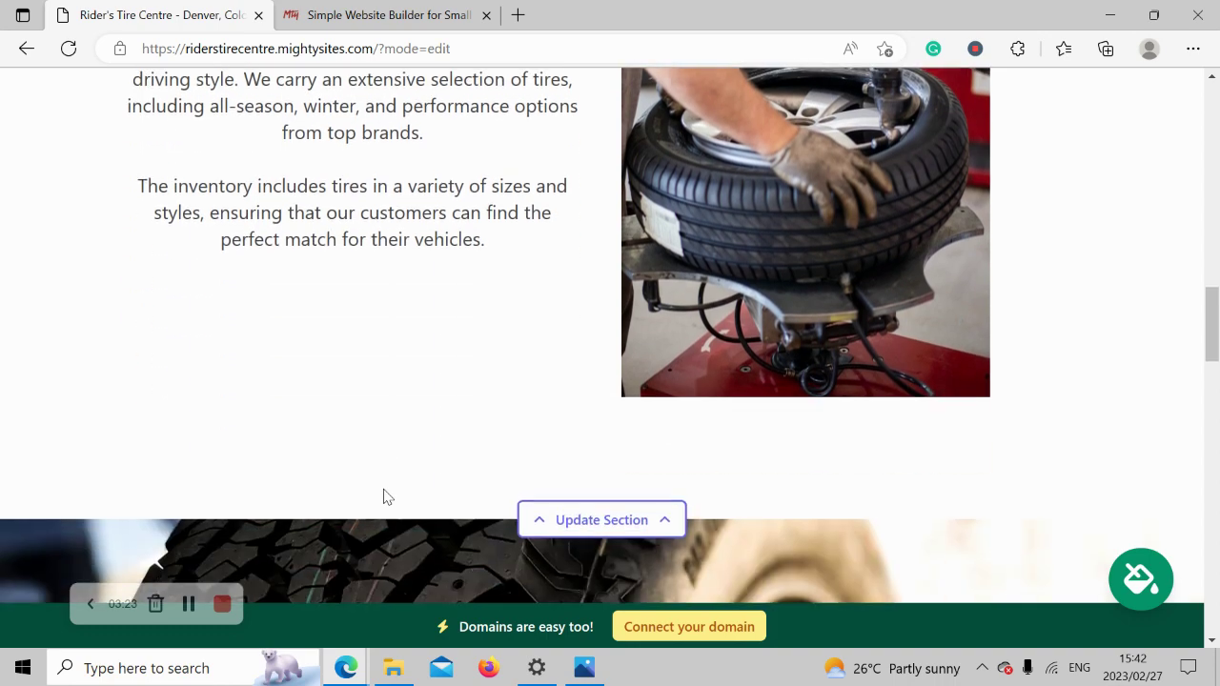
scroll(384, 495, "down", 6)
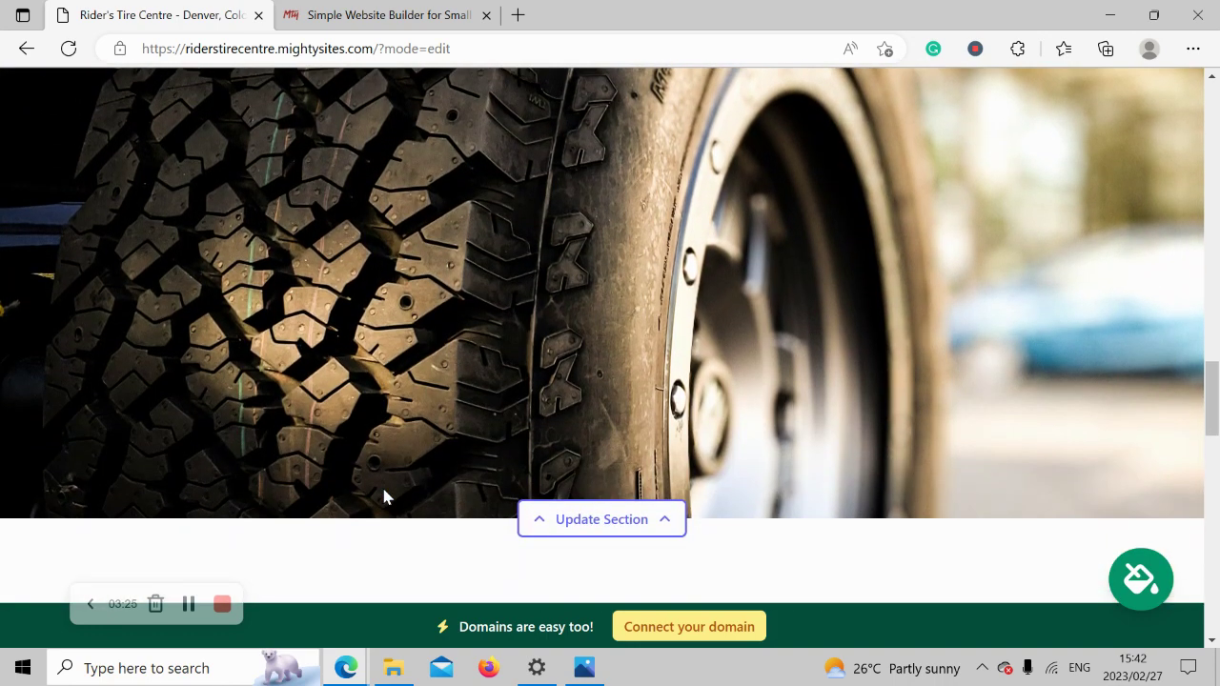
scroll(384, 495, "down", 4)
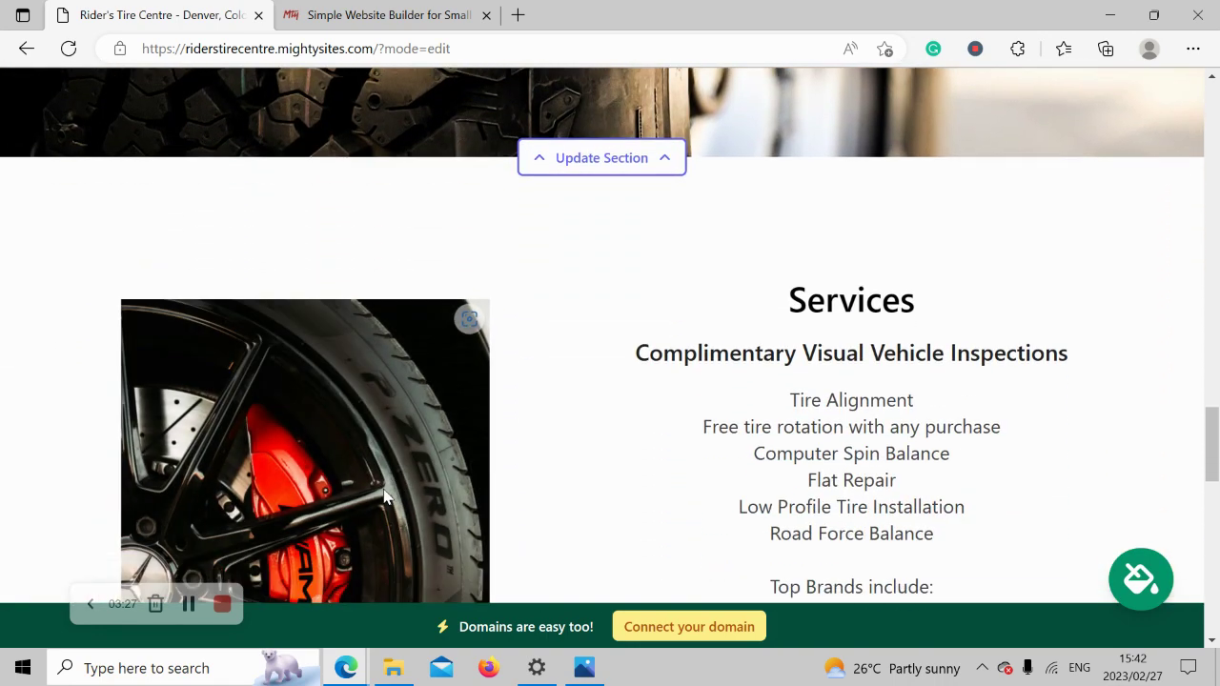
scroll(384, 495, "up", 5)
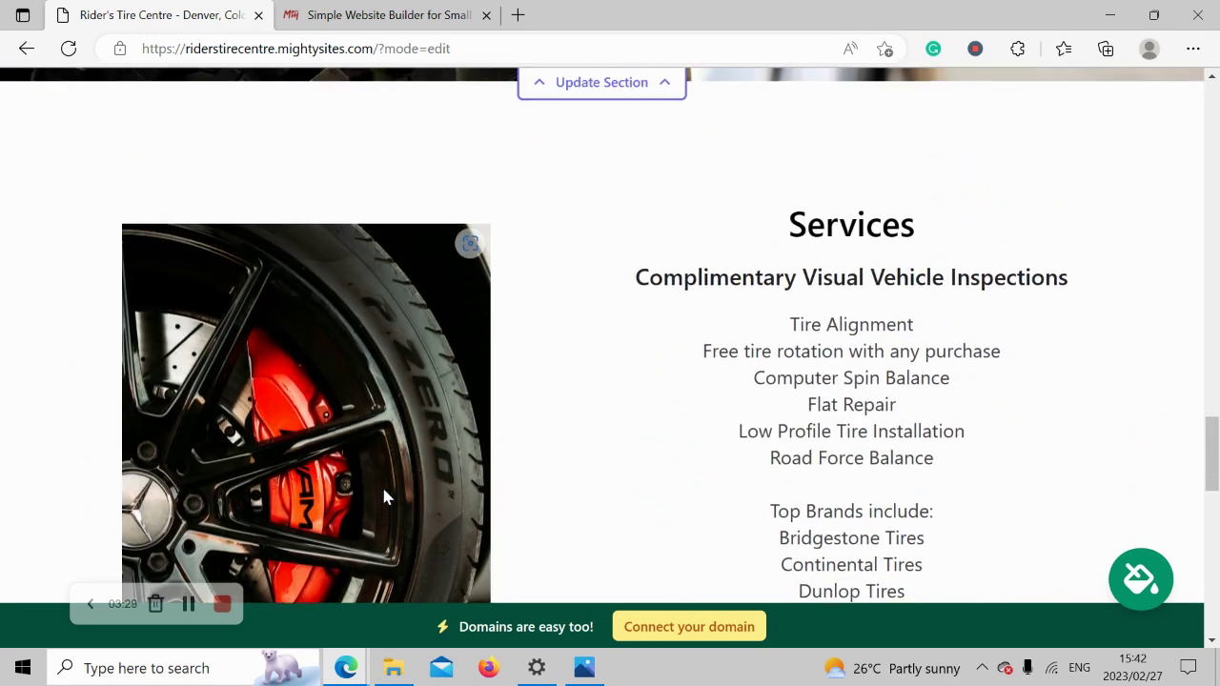
scroll(384, 496, "up", 5)
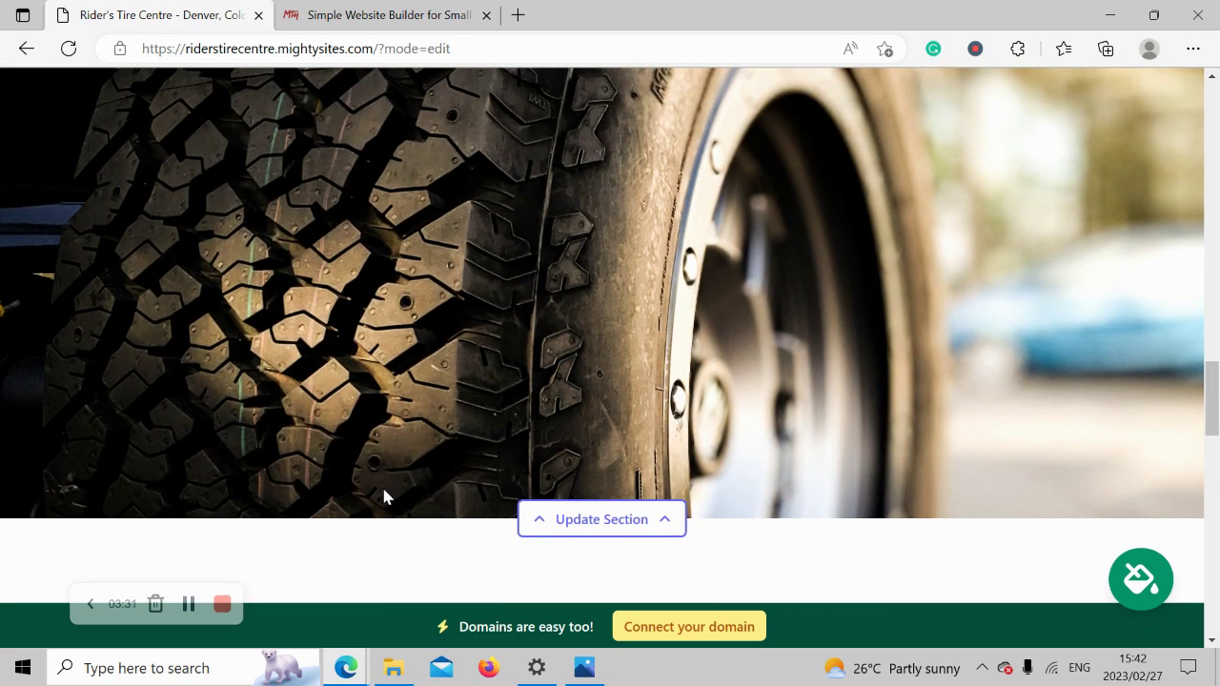
scroll(385, 496, "up", 4)
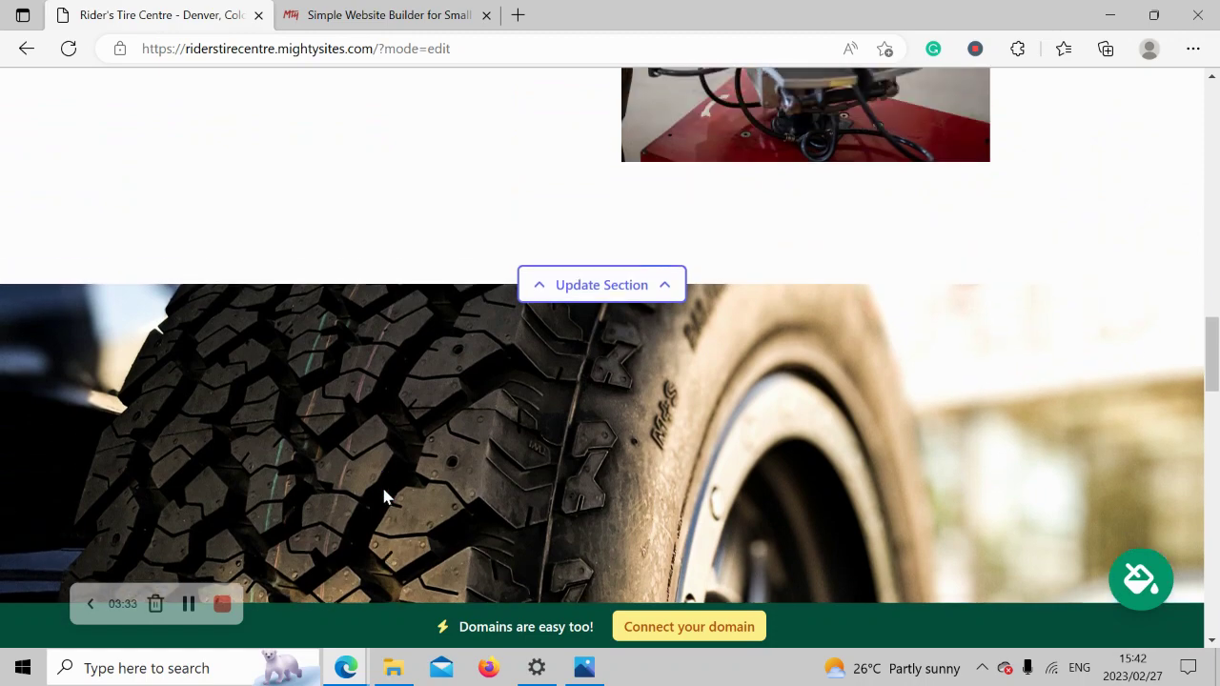
scroll(384, 496, "up", 5)
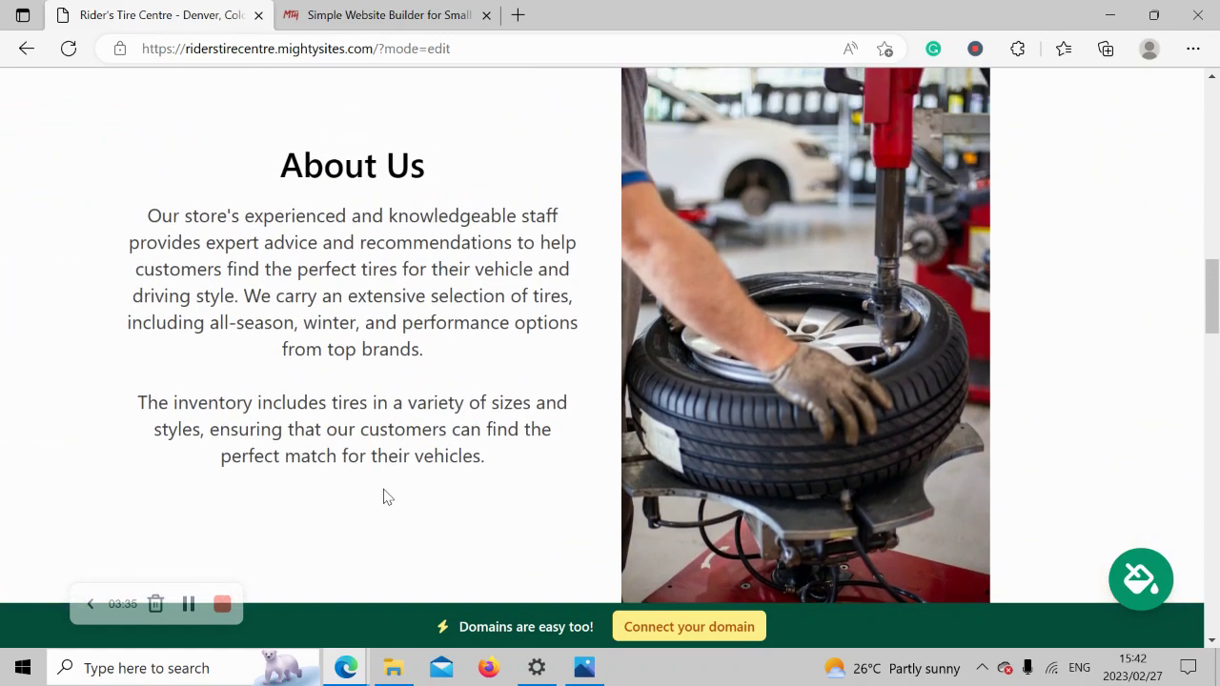
scroll(384, 488, "up", 4)
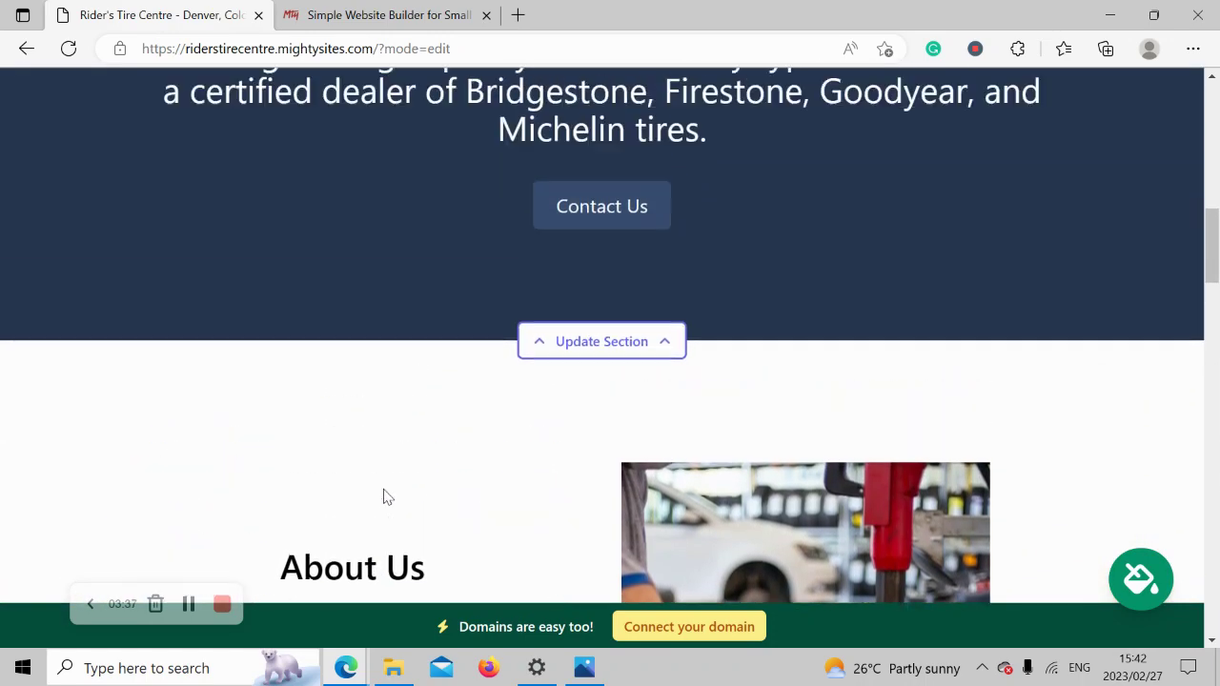
scroll(384, 496, "up", 5)
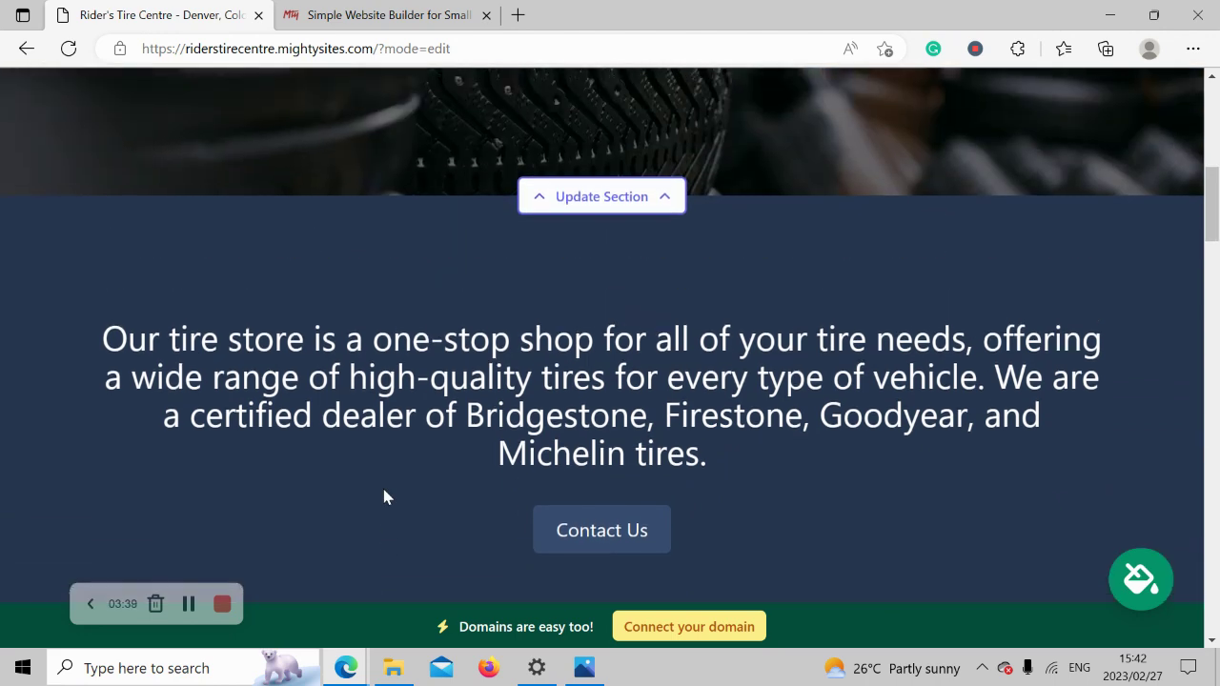
scroll(384, 496, "up", 3)
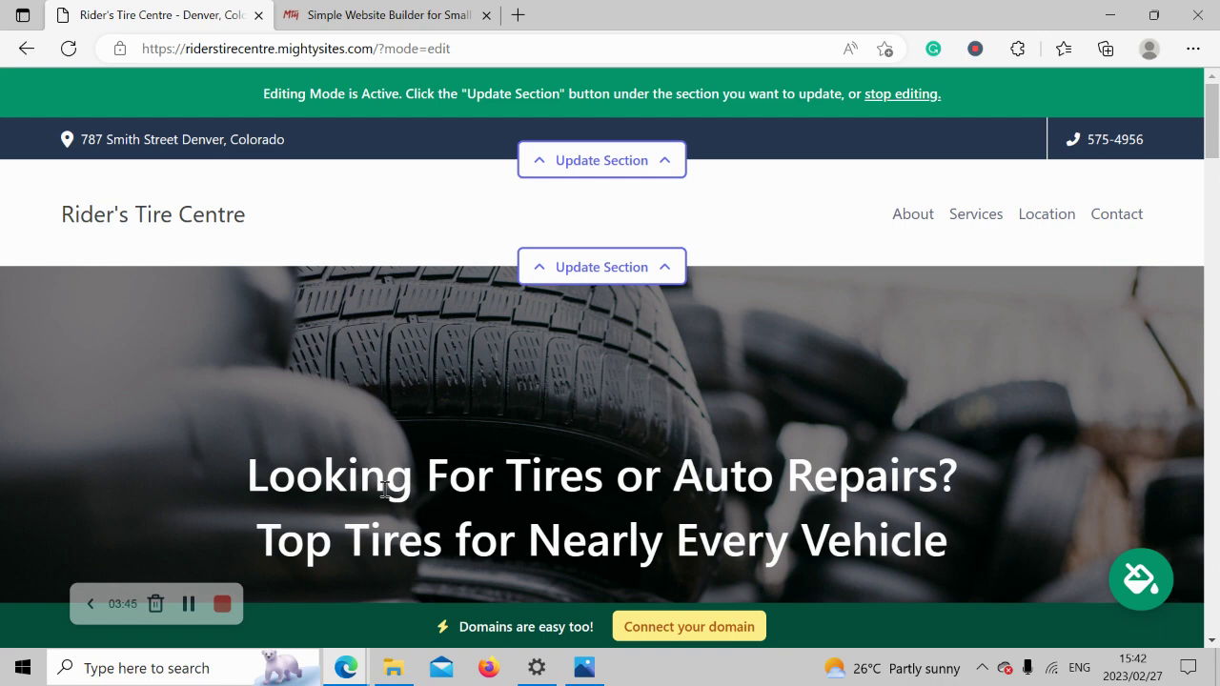
In the location editor, turn on 'Show email on site' and save the location.
left_click(602, 161)
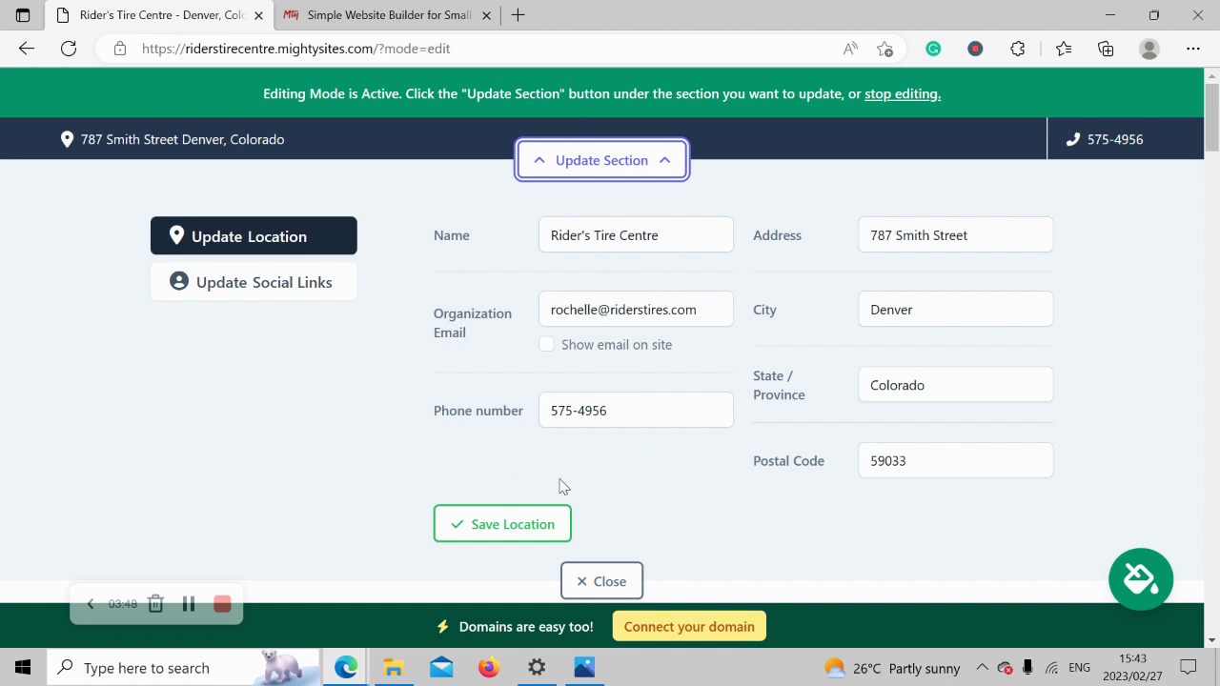
left_click(547, 345)
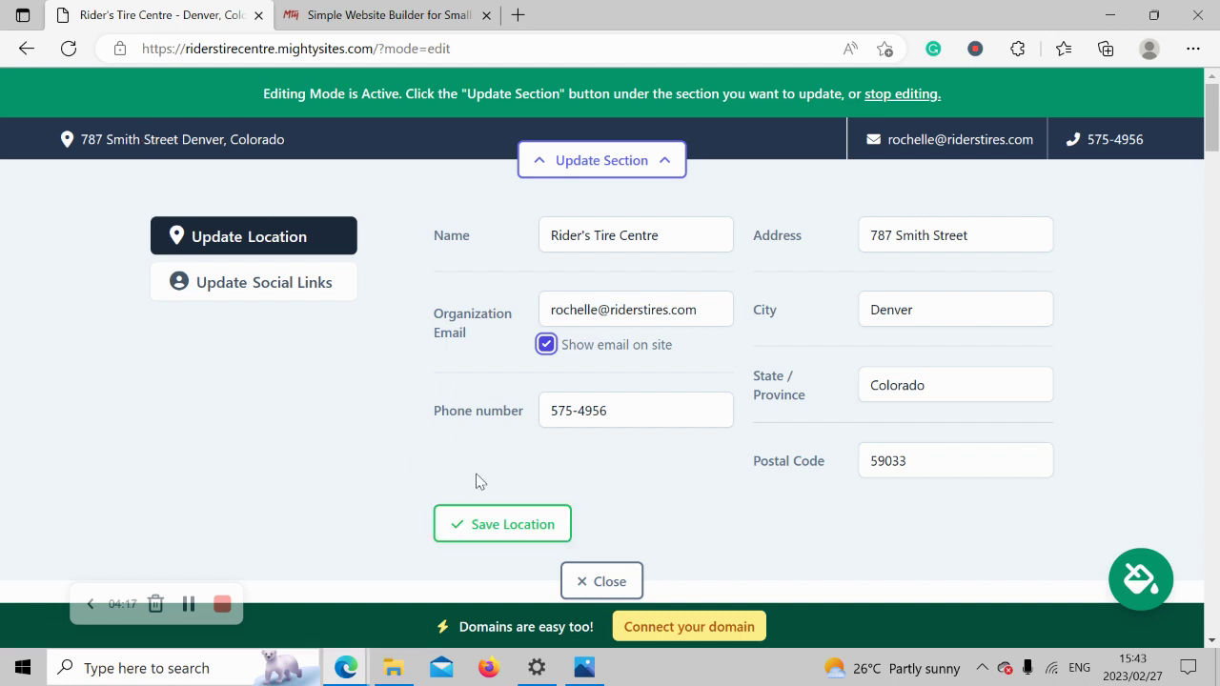
left_click(501, 529)
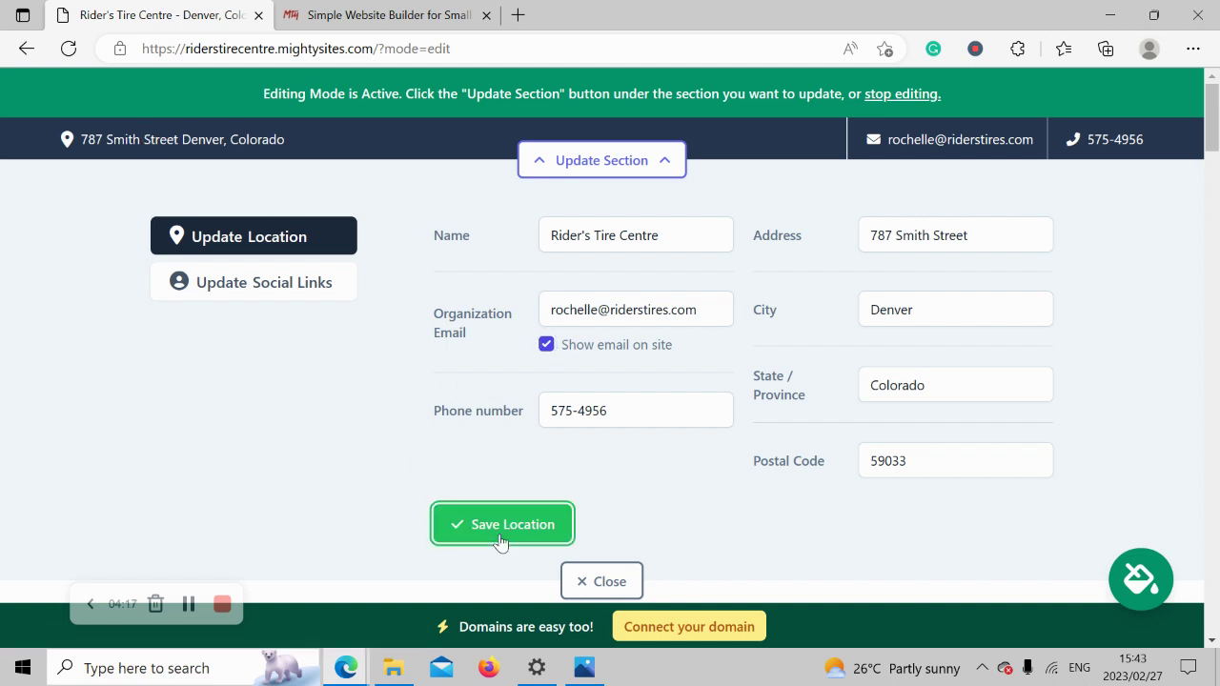
Enter 'mightysites' as the Instagram link and save the social links.
left_click(299, 290)
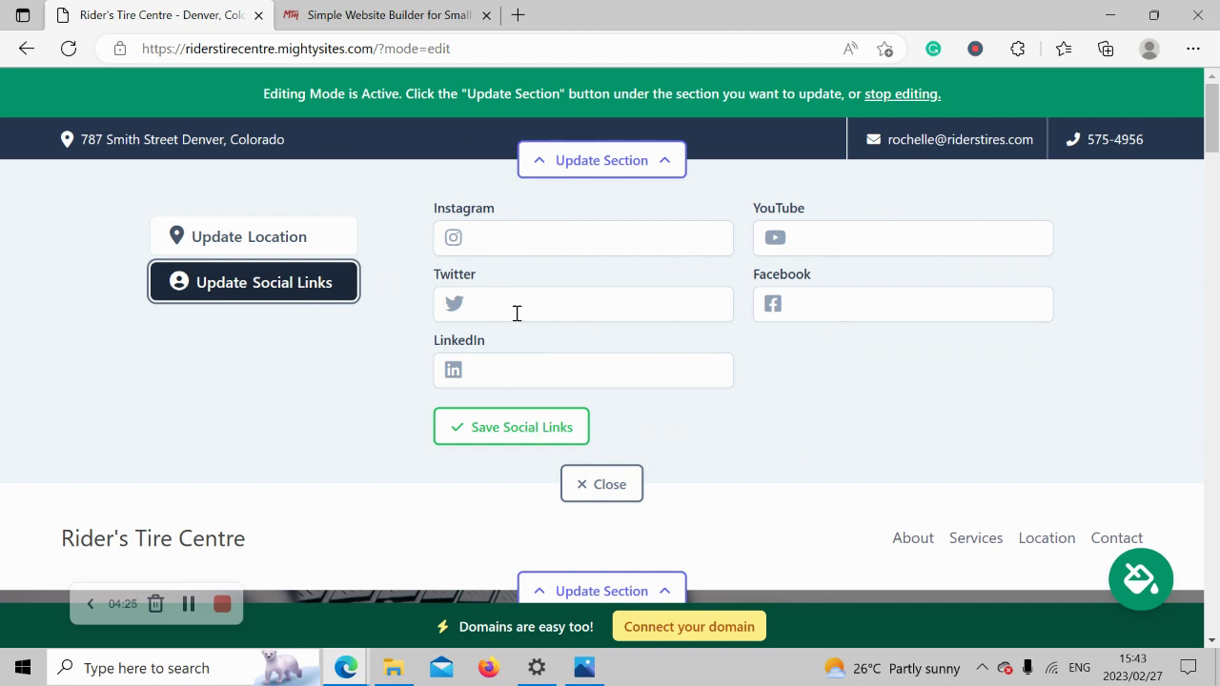
left_click(512, 240)
type("mightysit")
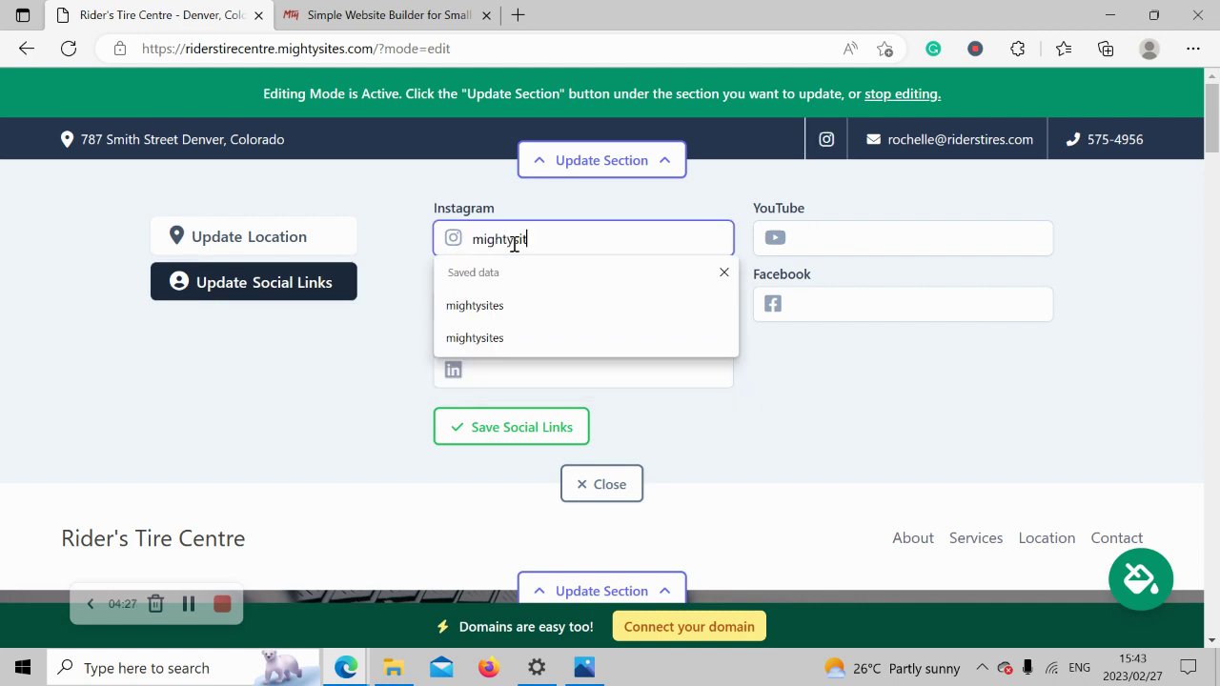
type("es")
key("Return")
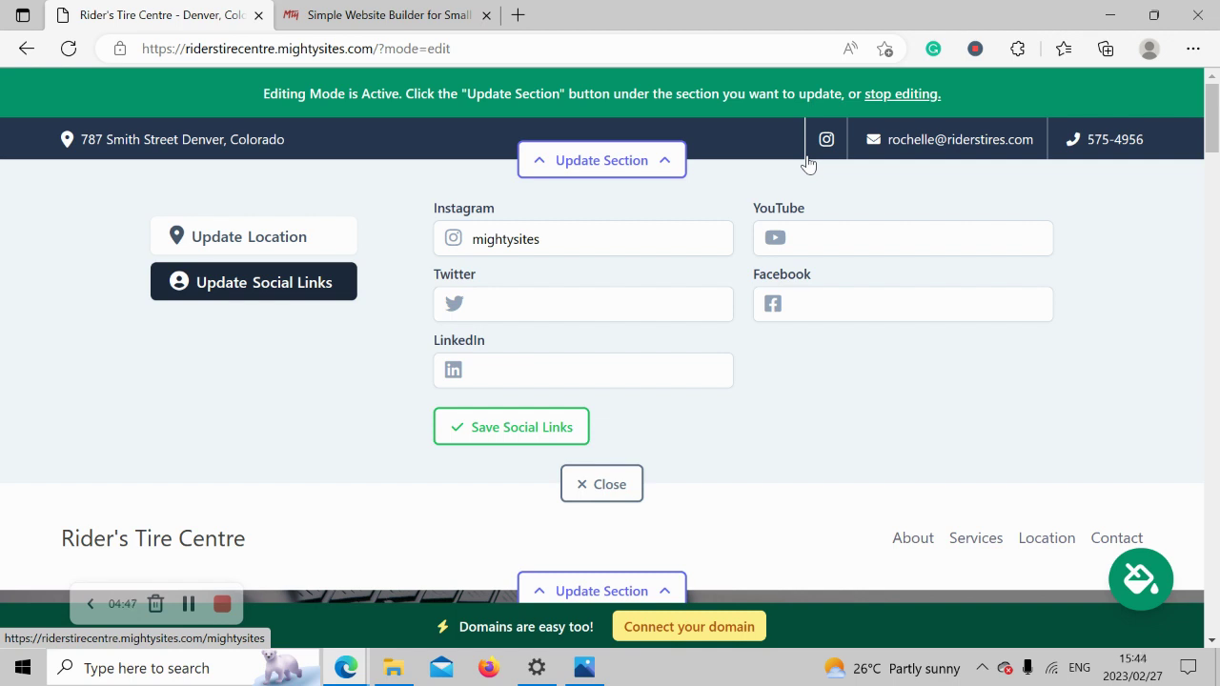
left_click(532, 435)
Upload 'Mighty Sites Logo YouTube' from Pictures as the header logo and save it.
left_click(608, 486)
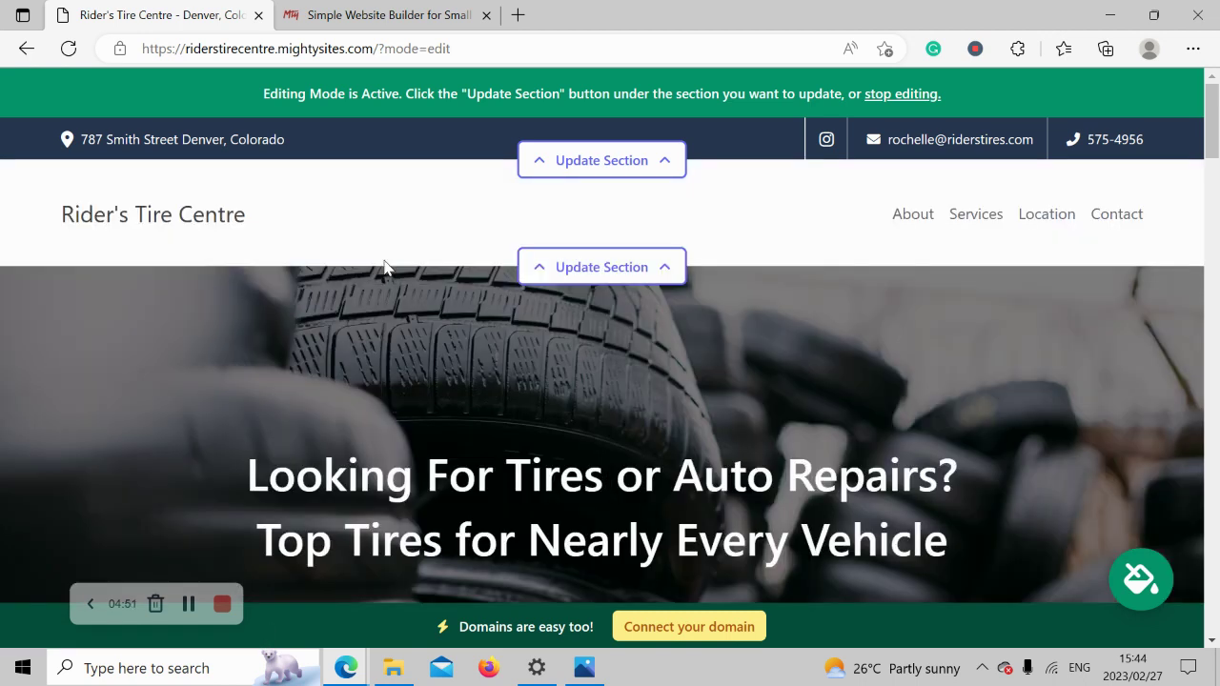
left_click(585, 273)
left_click(316, 379)
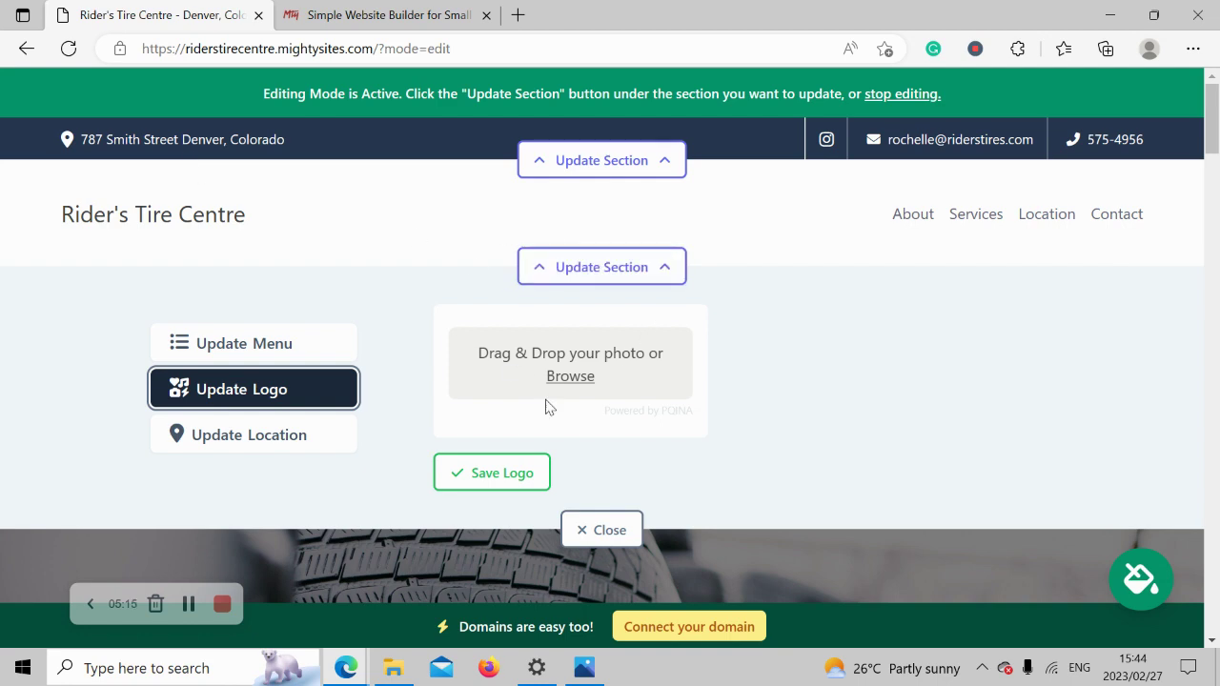
left_click(587, 386)
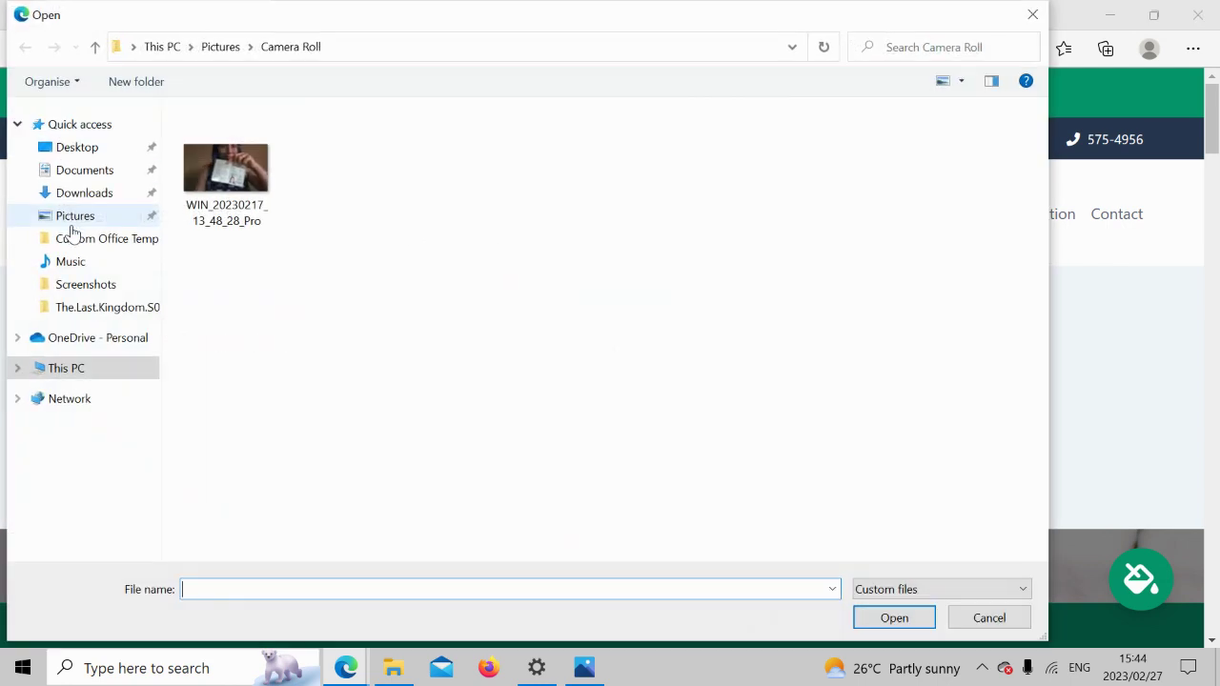
left_click(86, 217)
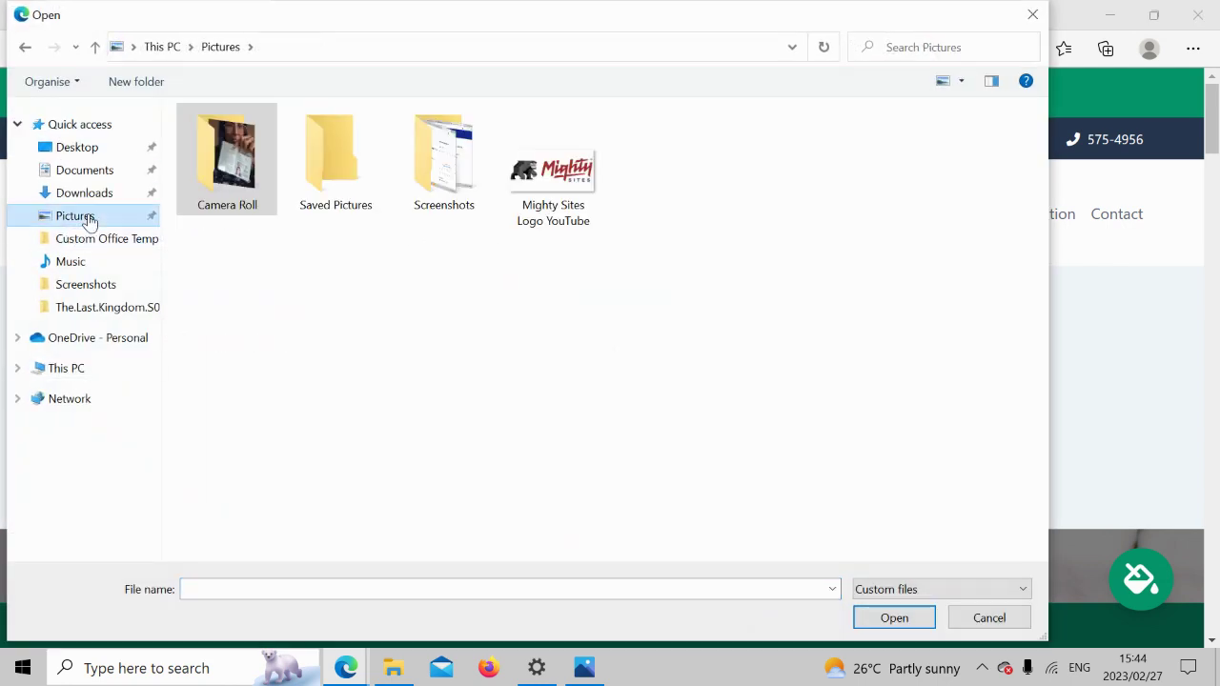
left_click(529, 209)
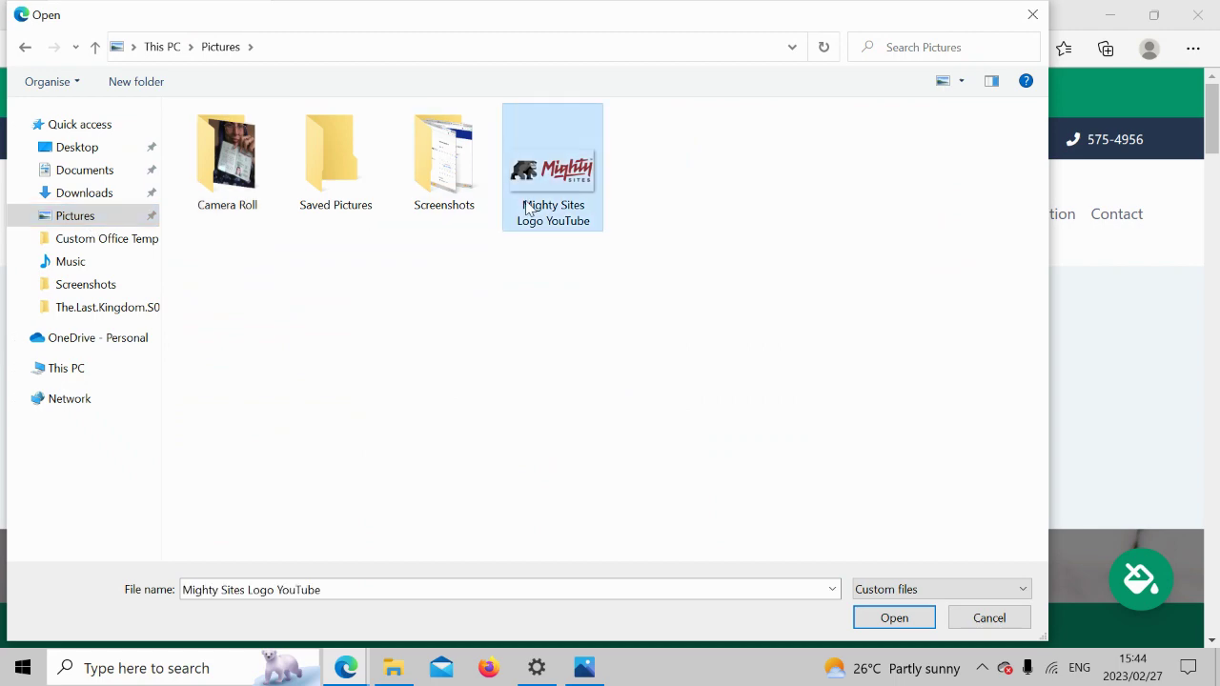
double_click(529, 209)
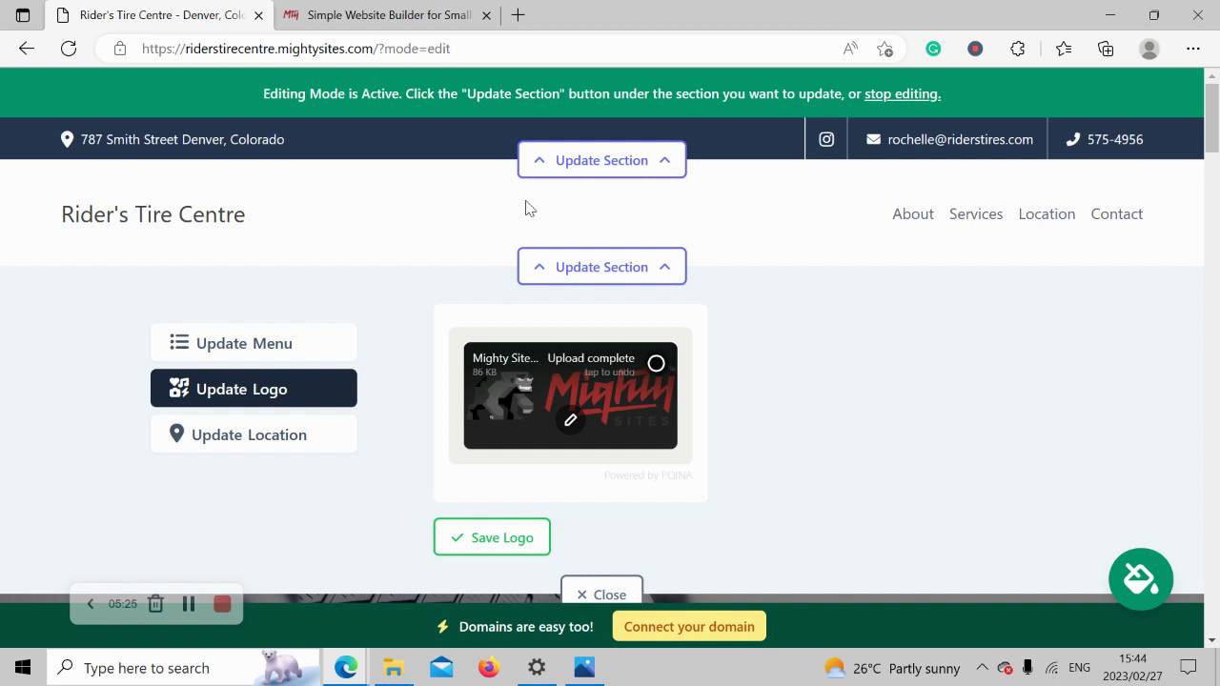
left_click(507, 540)
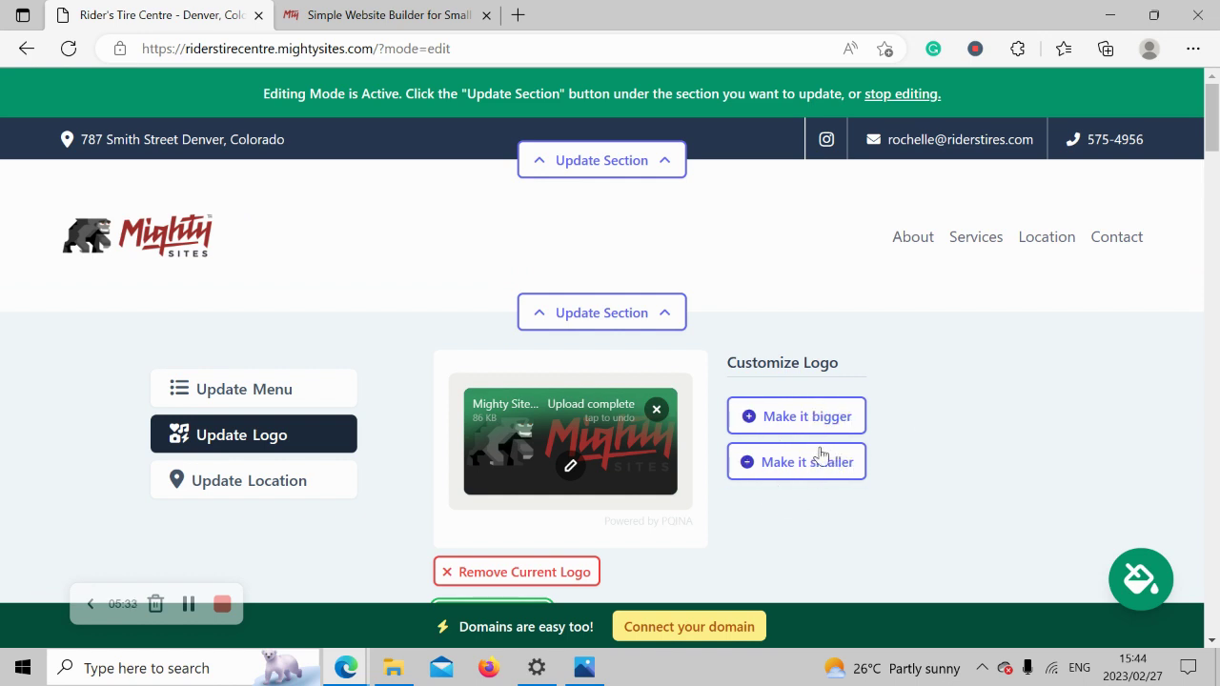
scroll(825, 474, "down", 1)
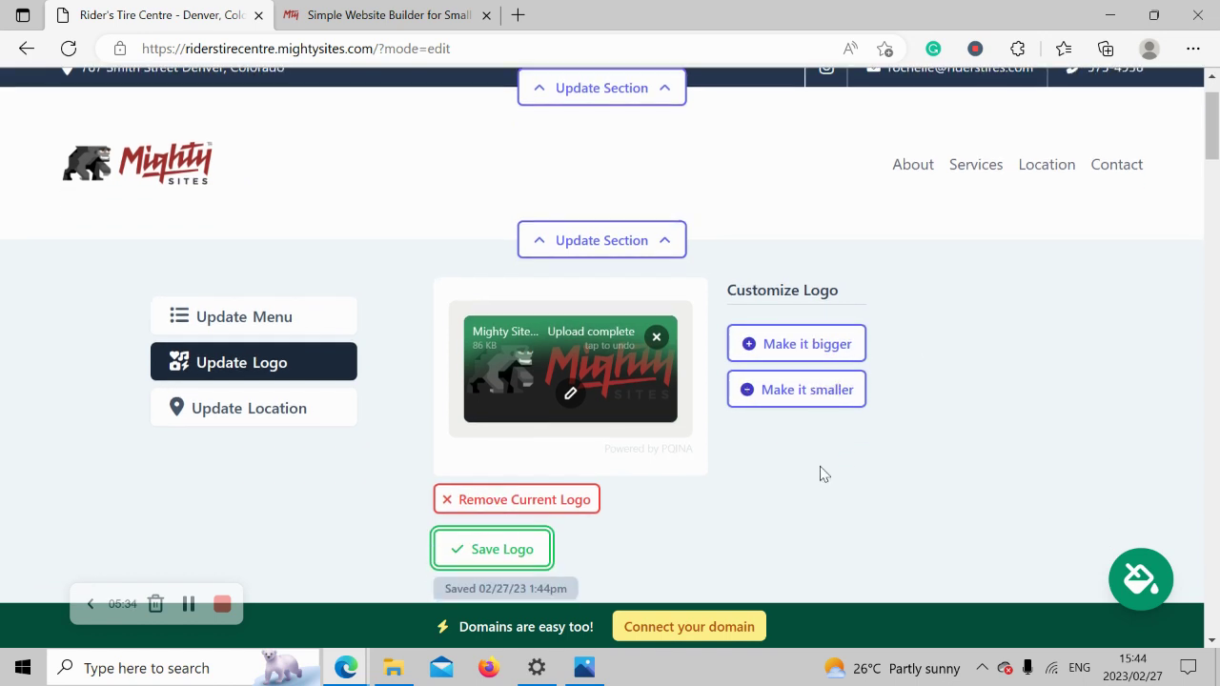
left_click(492, 552)
scroll(790, 463, "down", 1)
Close the logo editor, glance at the intro paragraph, and return to the gorilla-logo header.
left_click(587, 565)
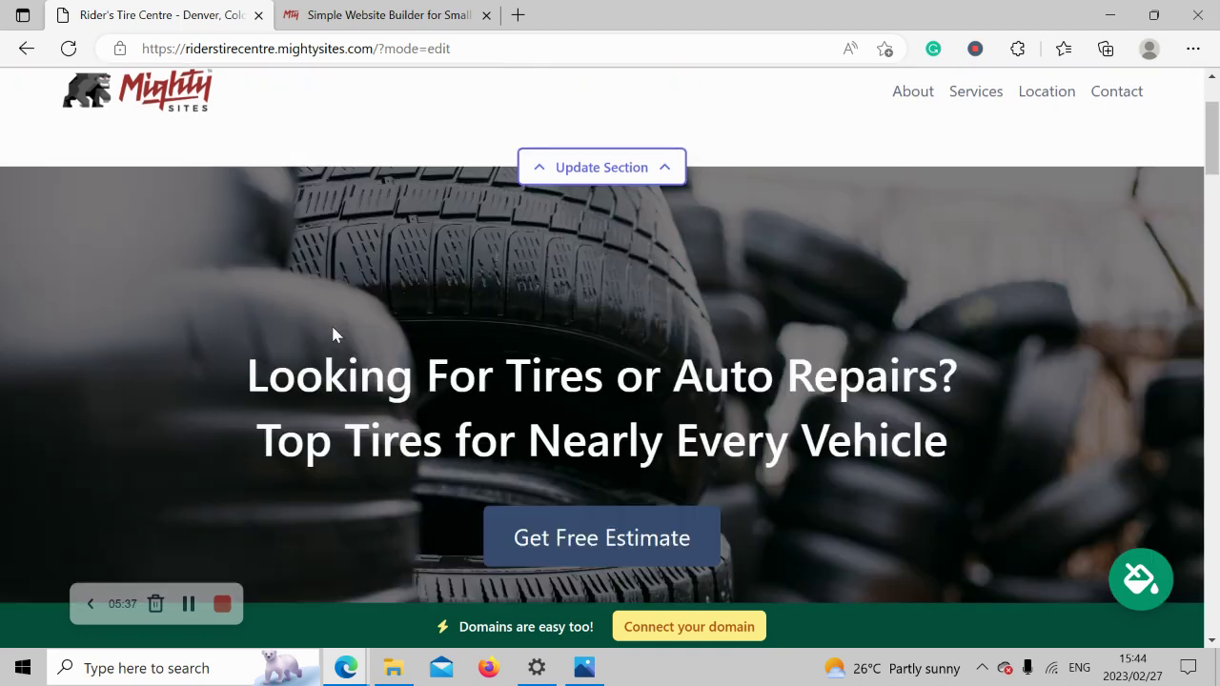
scroll(333, 332, "up", 2)
scroll(333, 333, "down", 1)
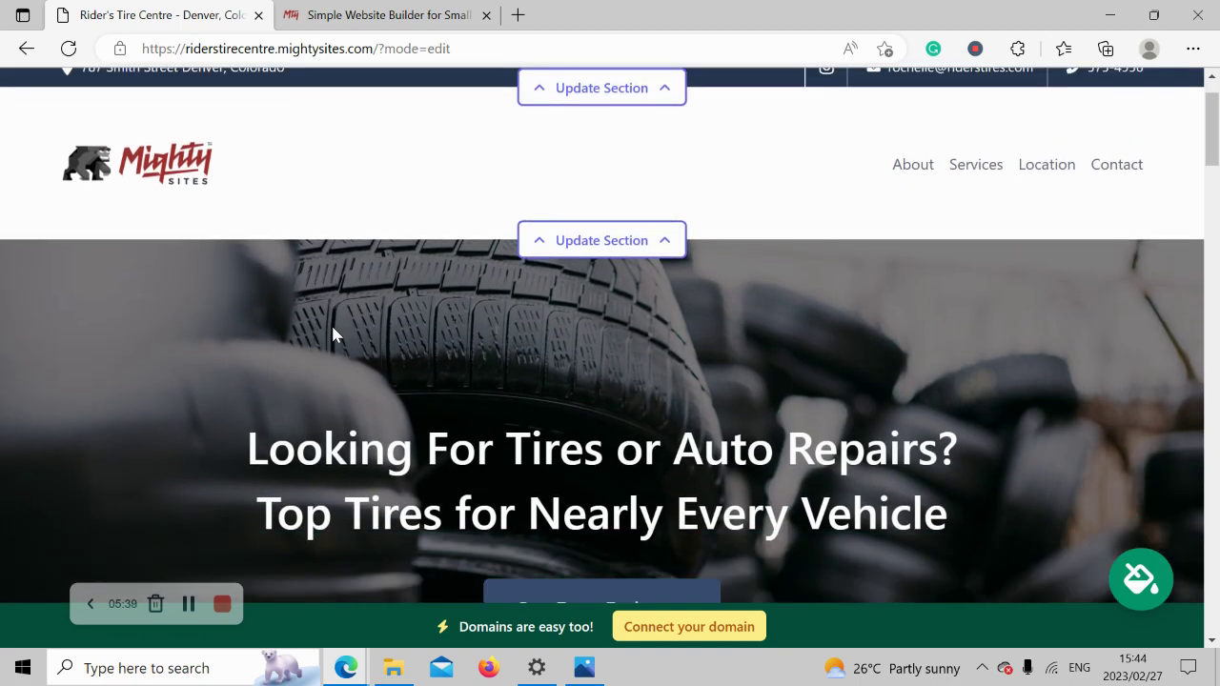
scroll(333, 333, "down", 7)
left_click_drag(102, 313, 790, 430)
left_click(709, 463)
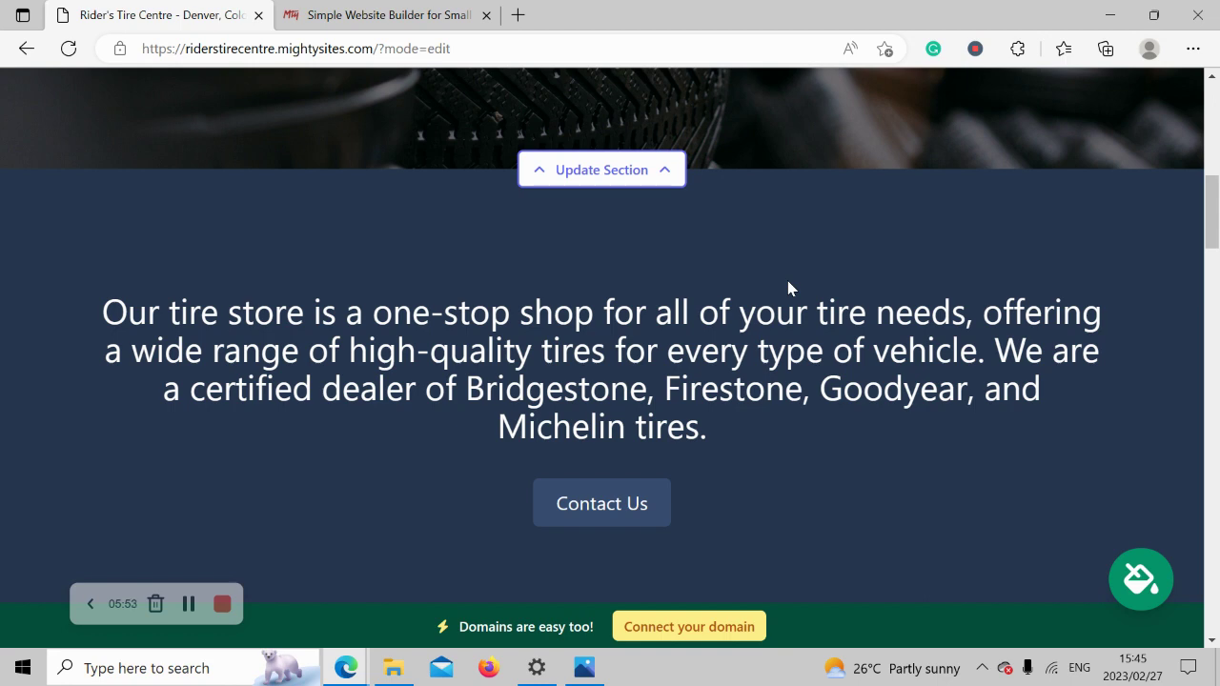
scroll(787, 288, "up", 5)
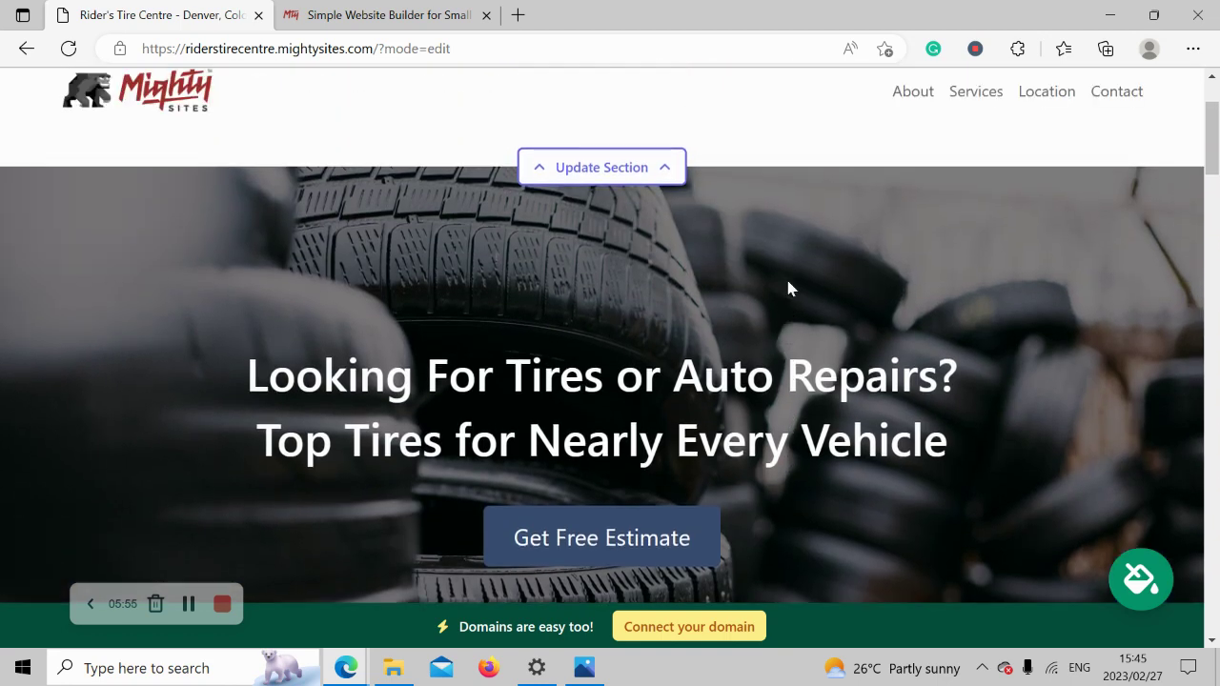
scroll(787, 288, "up", 2)
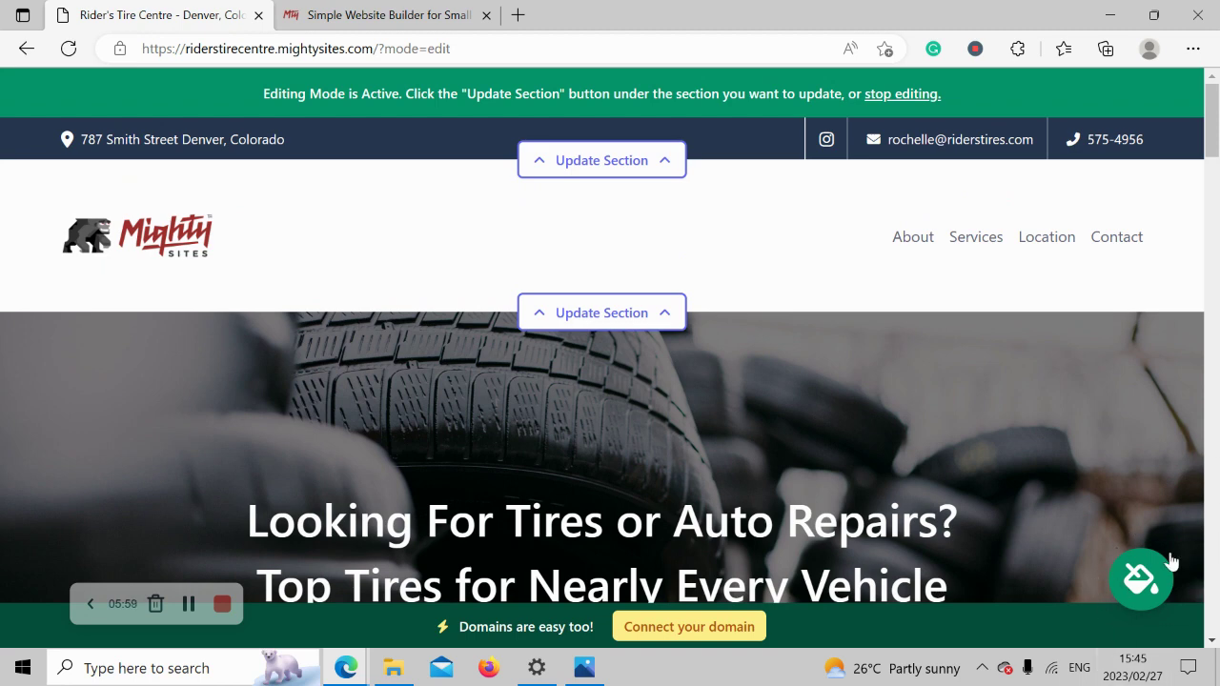
Page through the colour themes, preview cyan and dark navy, and keep dark navy.
left_click(1138, 572)
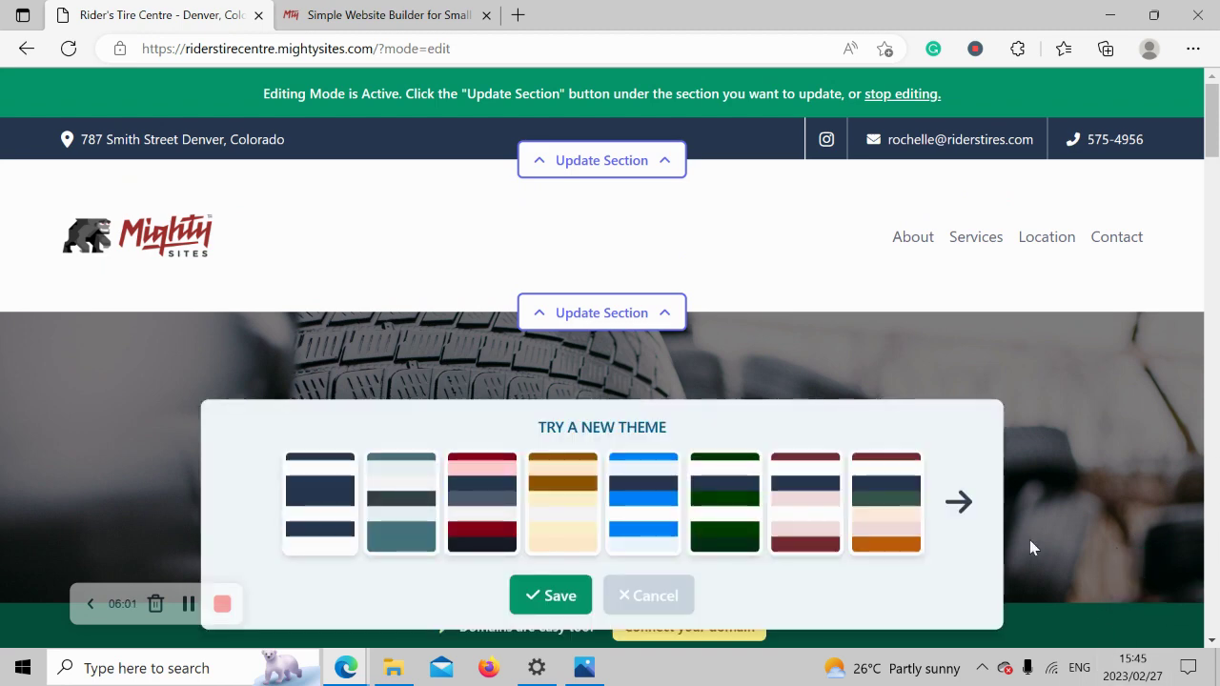
left_click(959, 503)
left_click(958, 503)
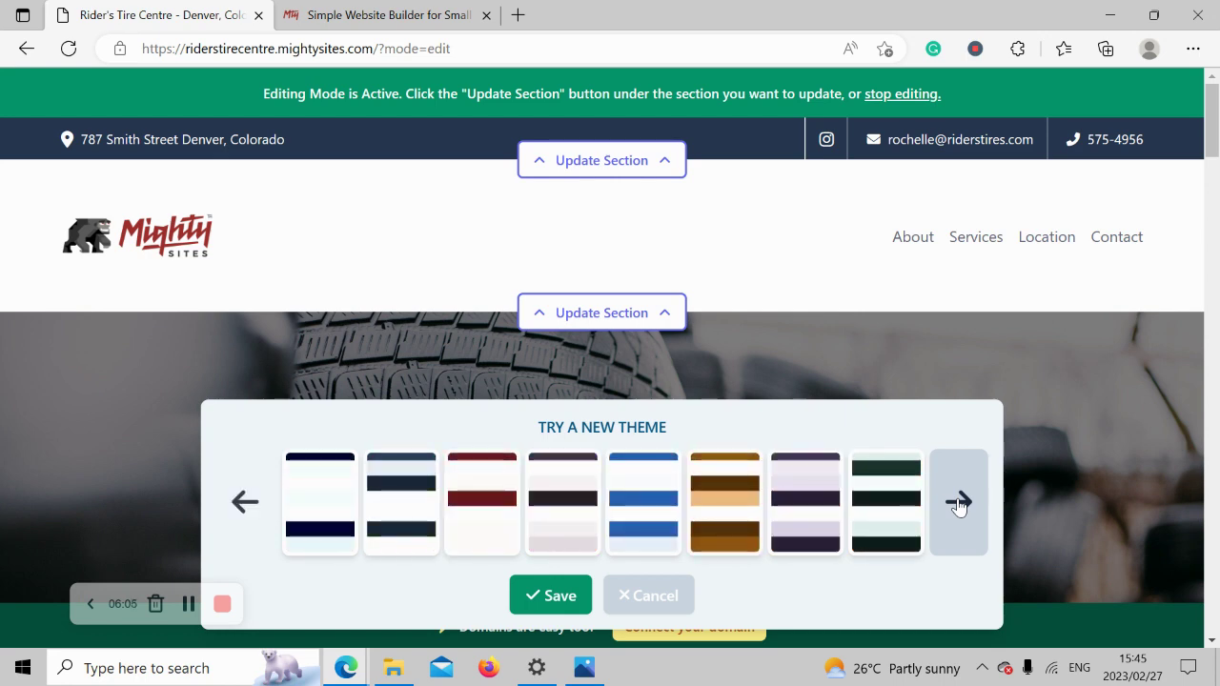
left_click(959, 503)
left_click(959, 503)
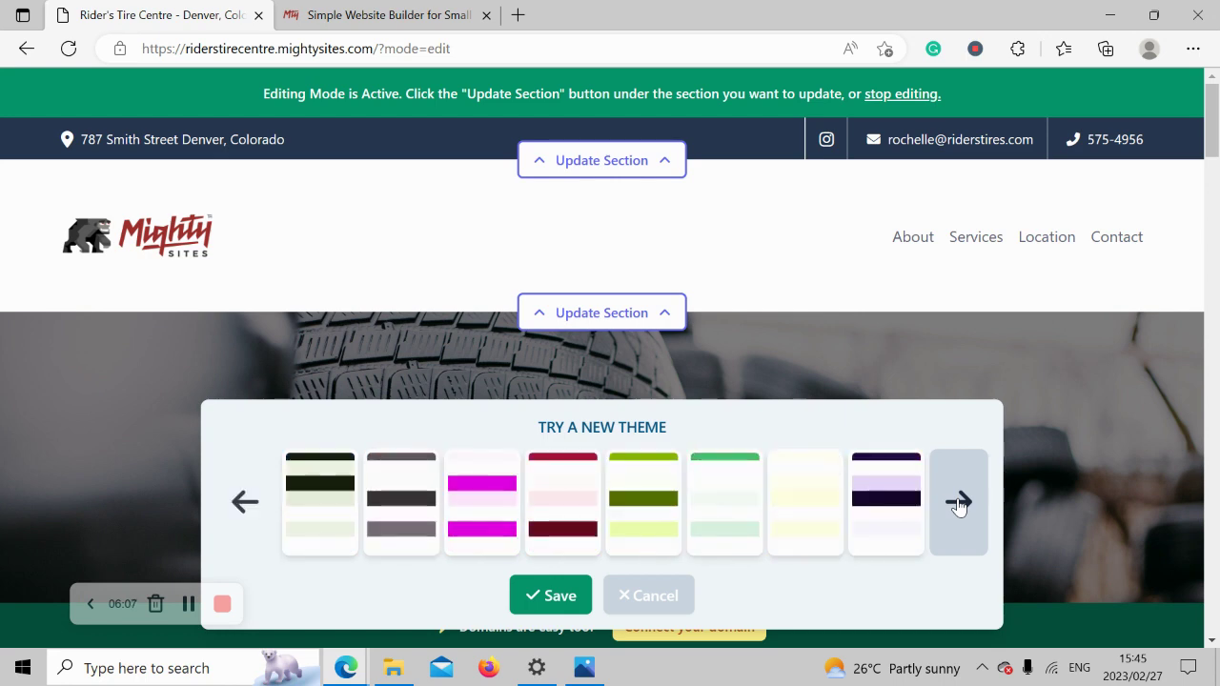
left_click(958, 503)
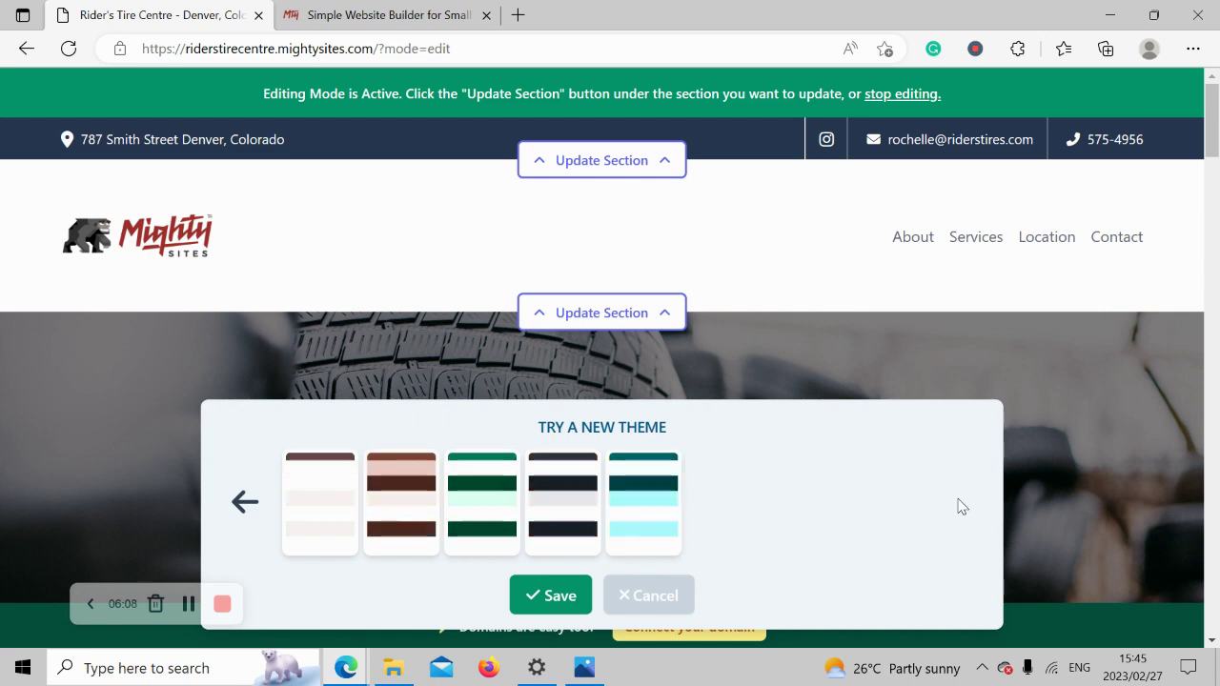
left_click(642, 505)
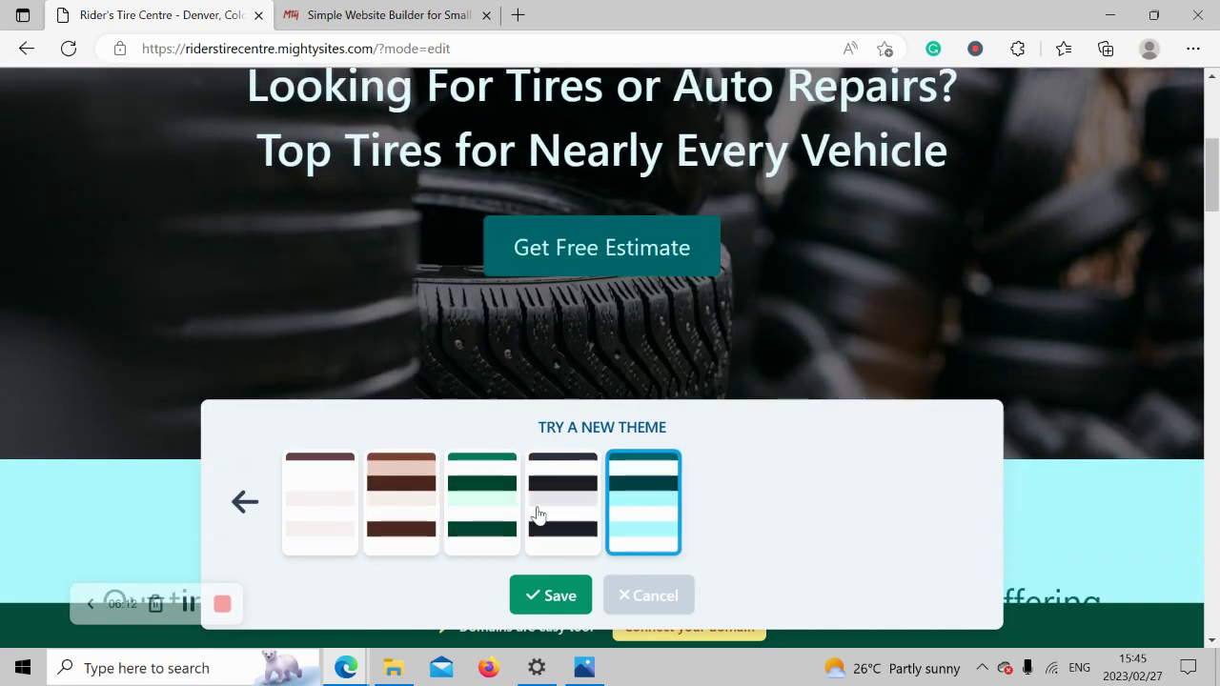
left_click(538, 515)
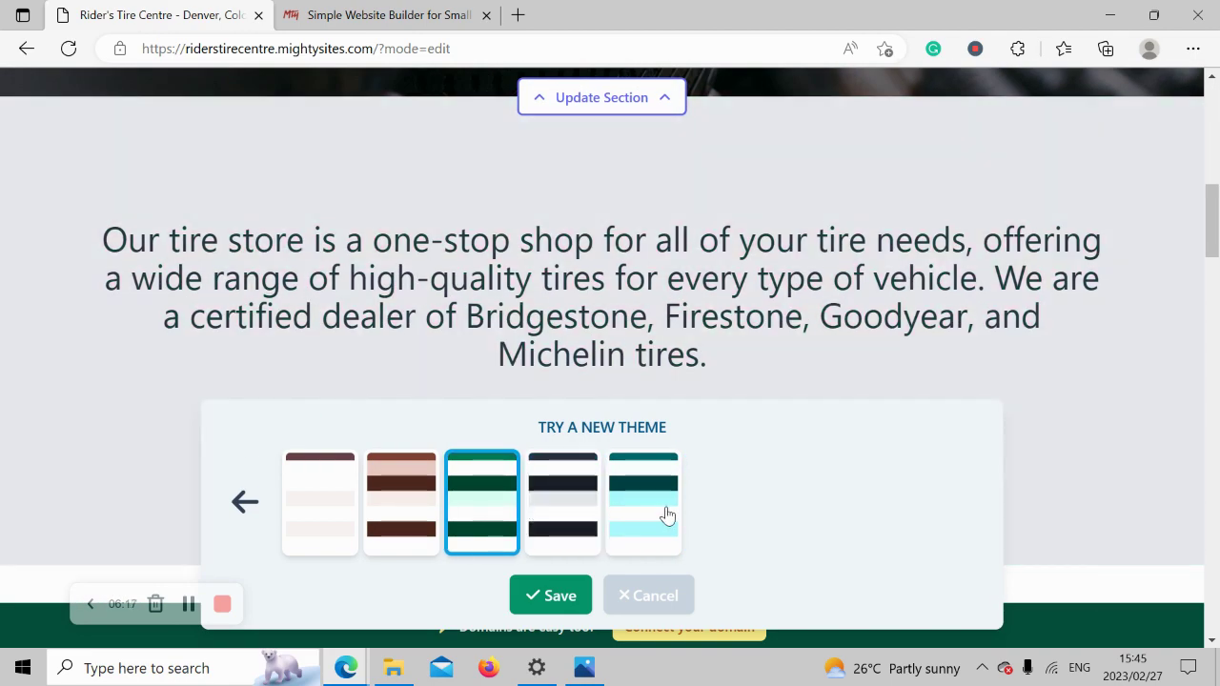
left_click(664, 513)
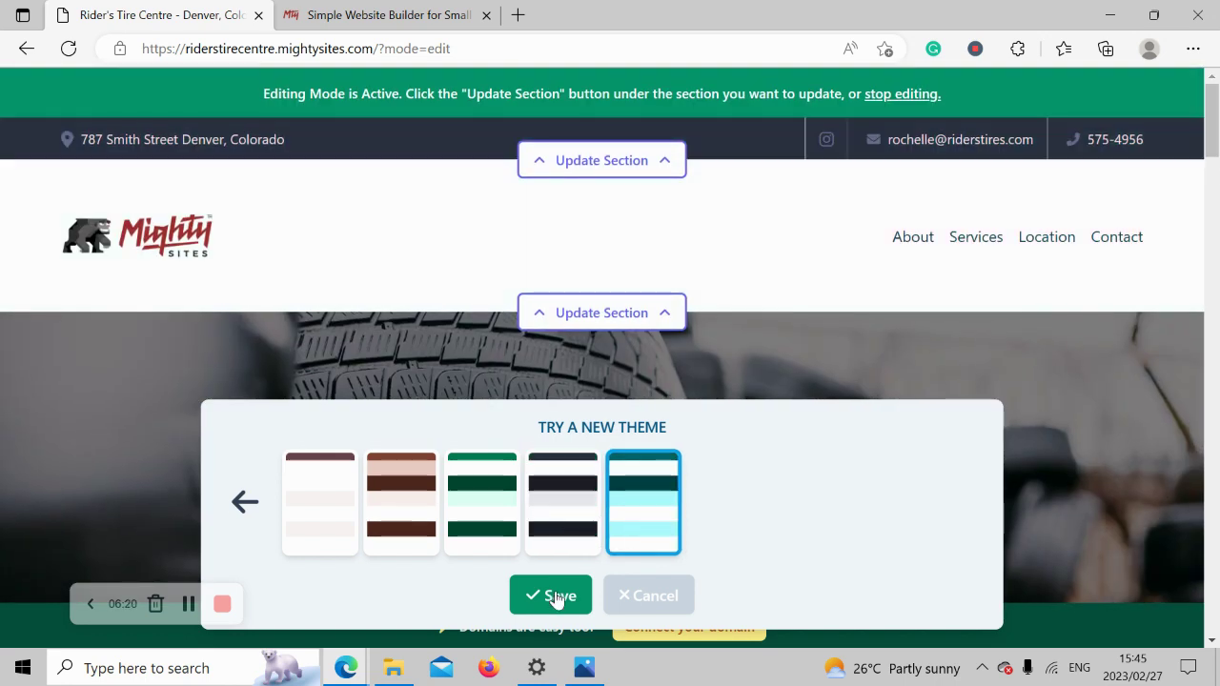
left_click(557, 597)
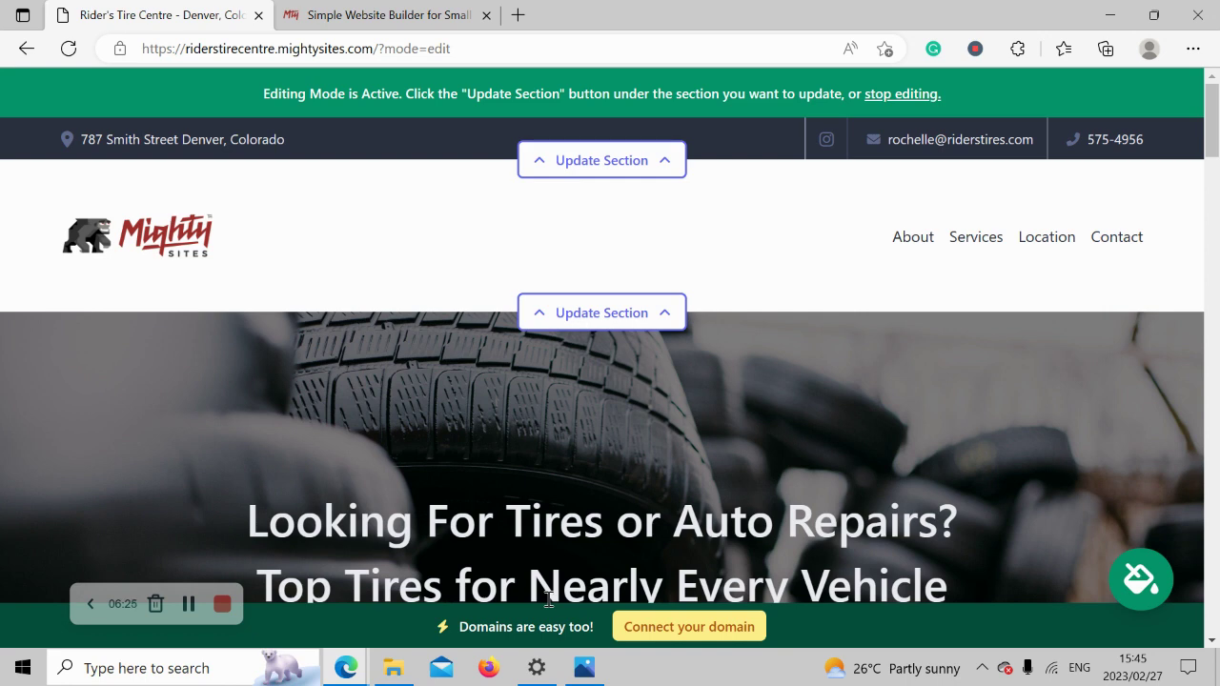
Open the hero section's image settings and the stock photo library.
scroll(548, 598, "down", 4)
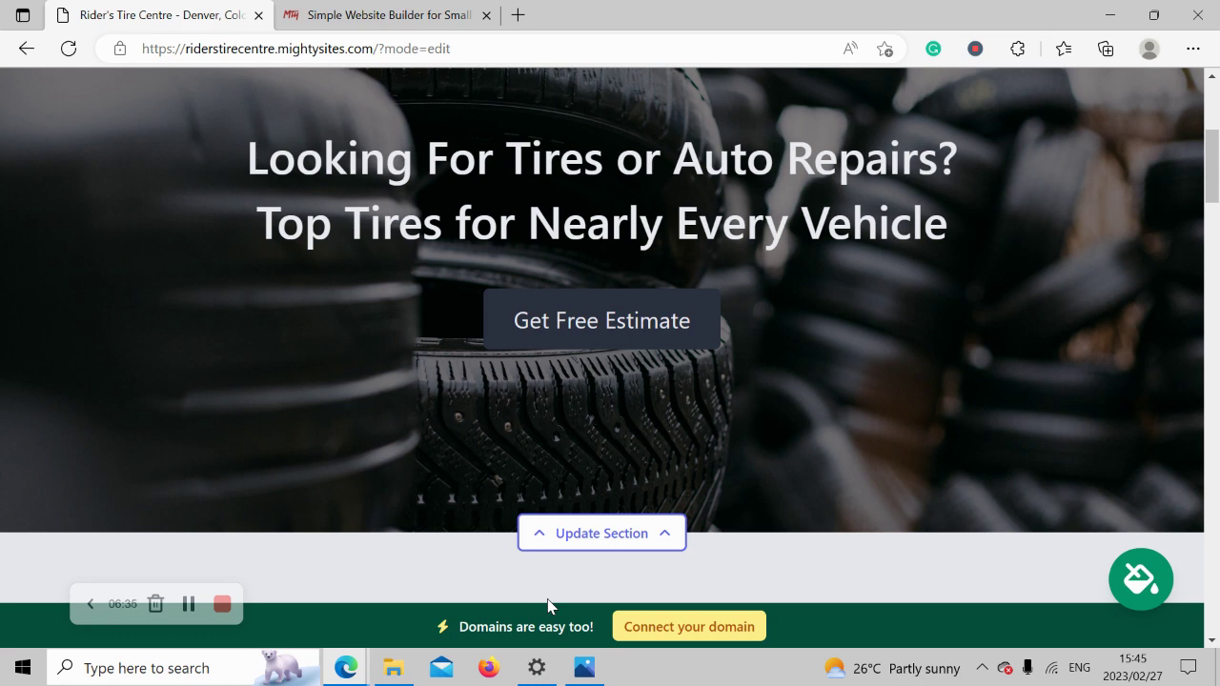
left_click(602, 530)
scroll(314, 313, "down", 1)
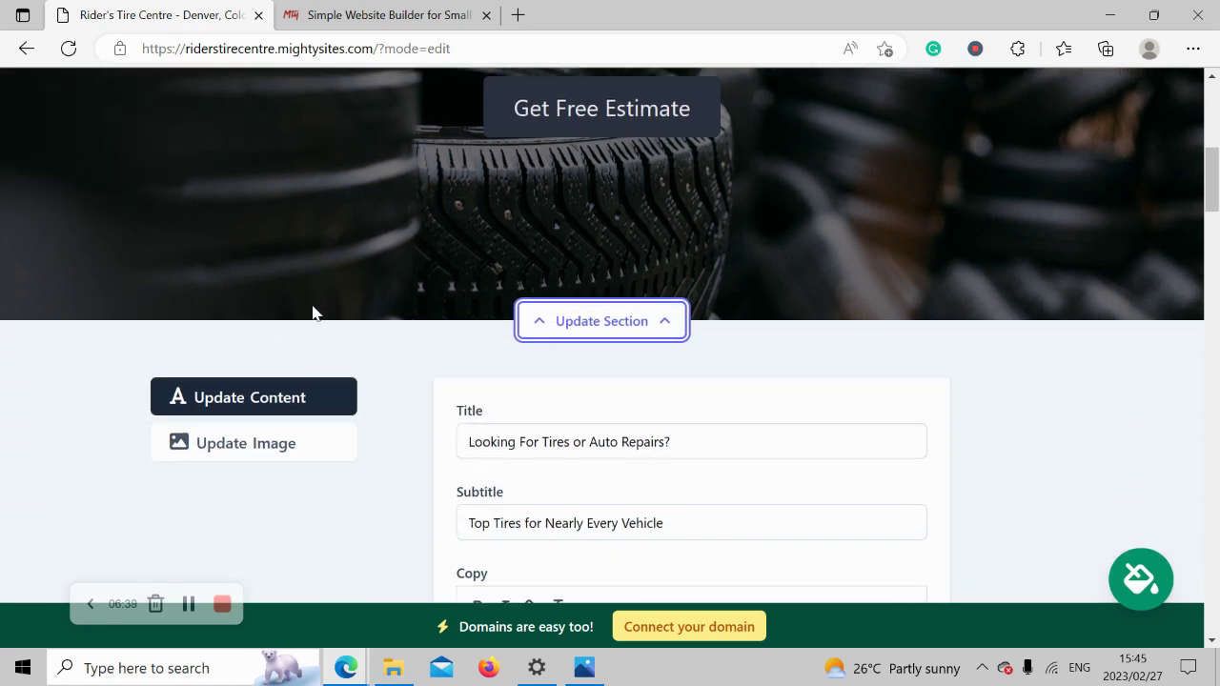
scroll(286, 309, "down", 2)
left_click(238, 301)
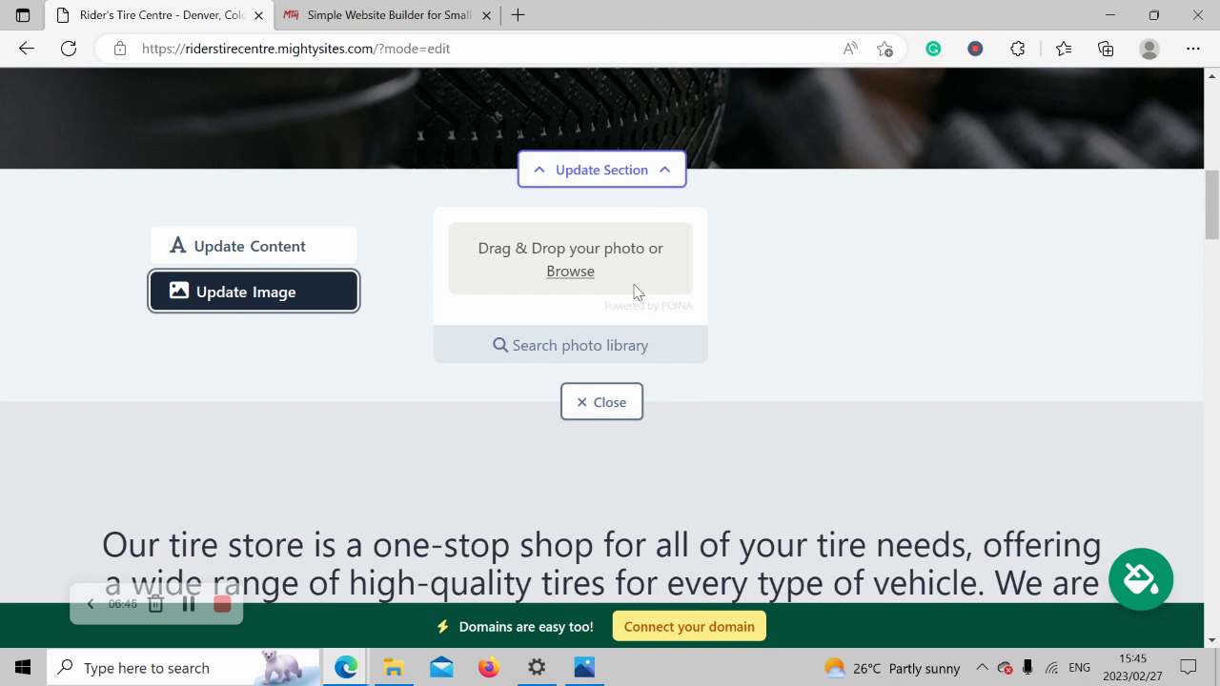
left_click(616, 349)
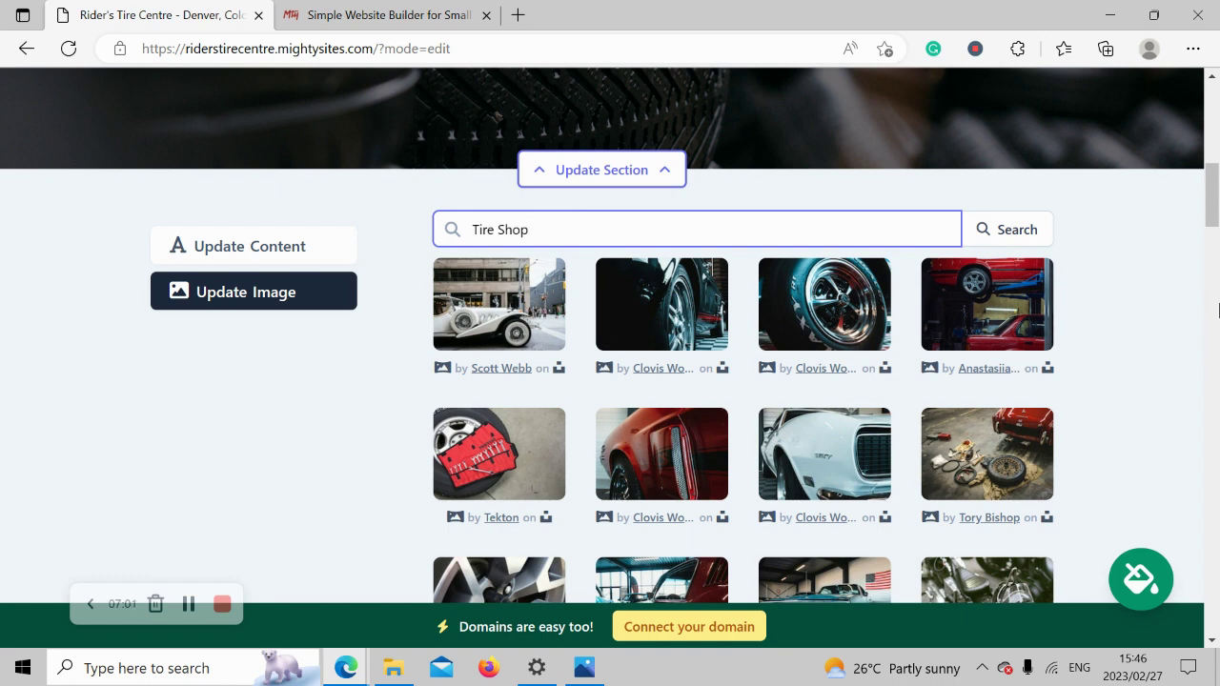
Search the photo library for 'tyre' photos after first trying 'Tire'.
left_click_drag(504, 227, 540, 227)
key("BackSpace")
left_click(1012, 231)
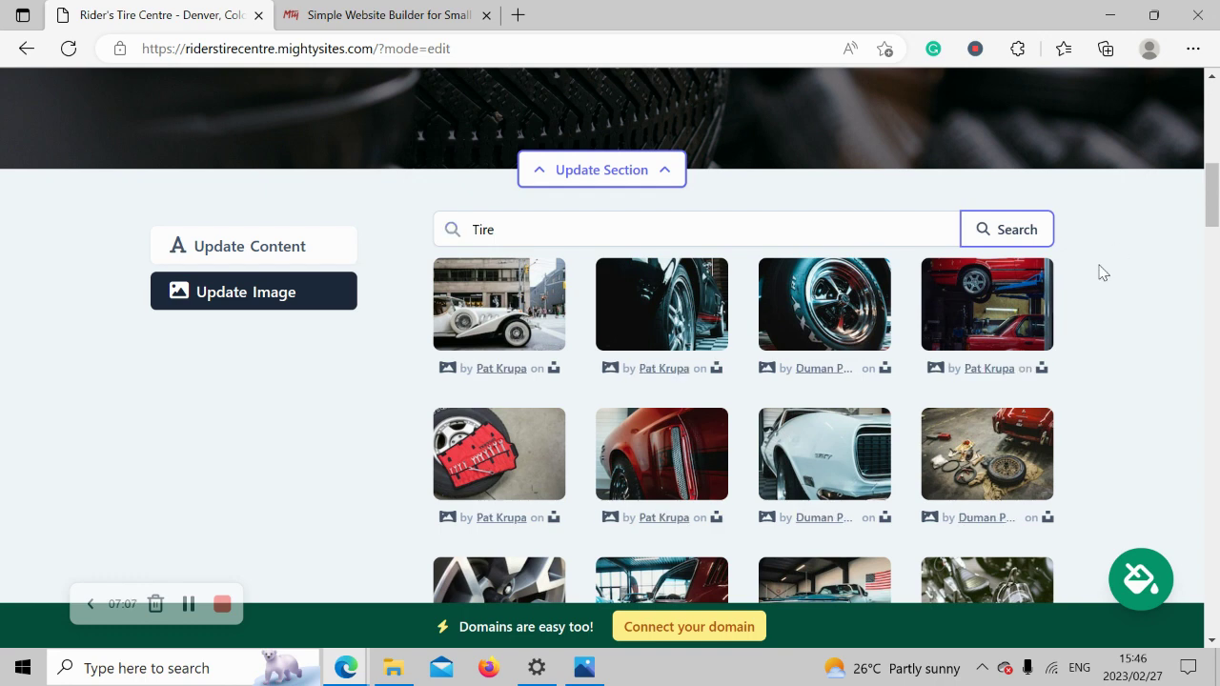
scroll(1102, 272, "down", 2)
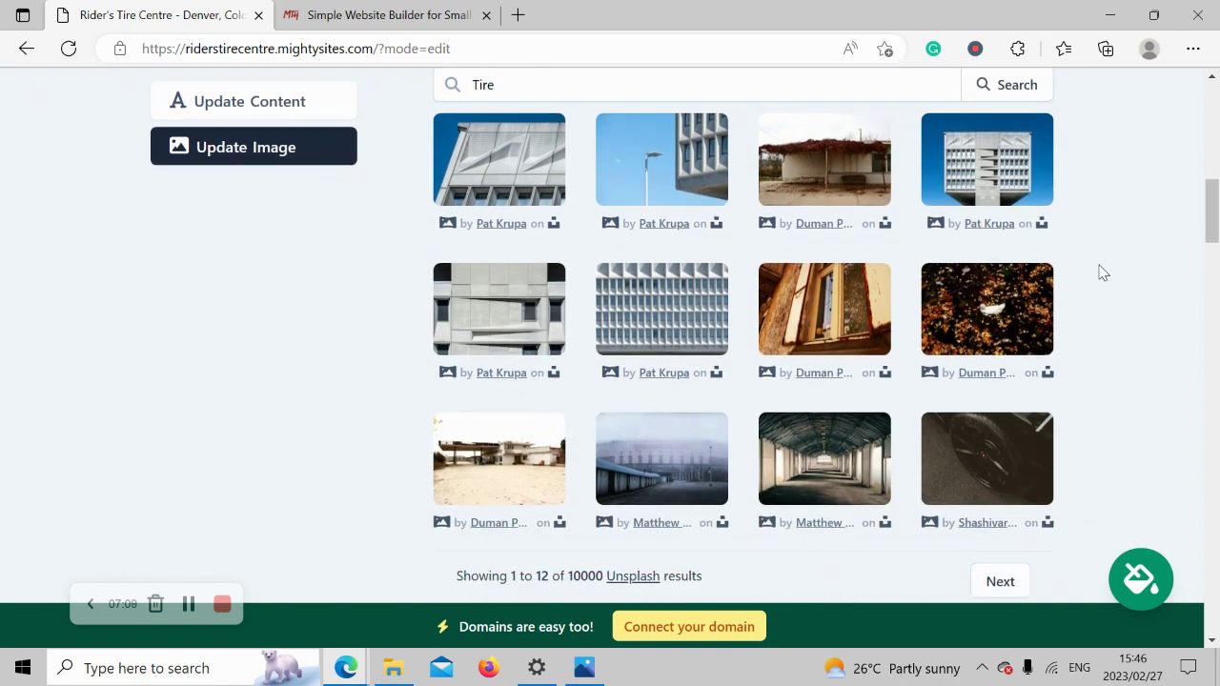
scroll(1102, 272, "up", 1)
left_click(517, 152)
type("tyre")
left_click(988, 160)
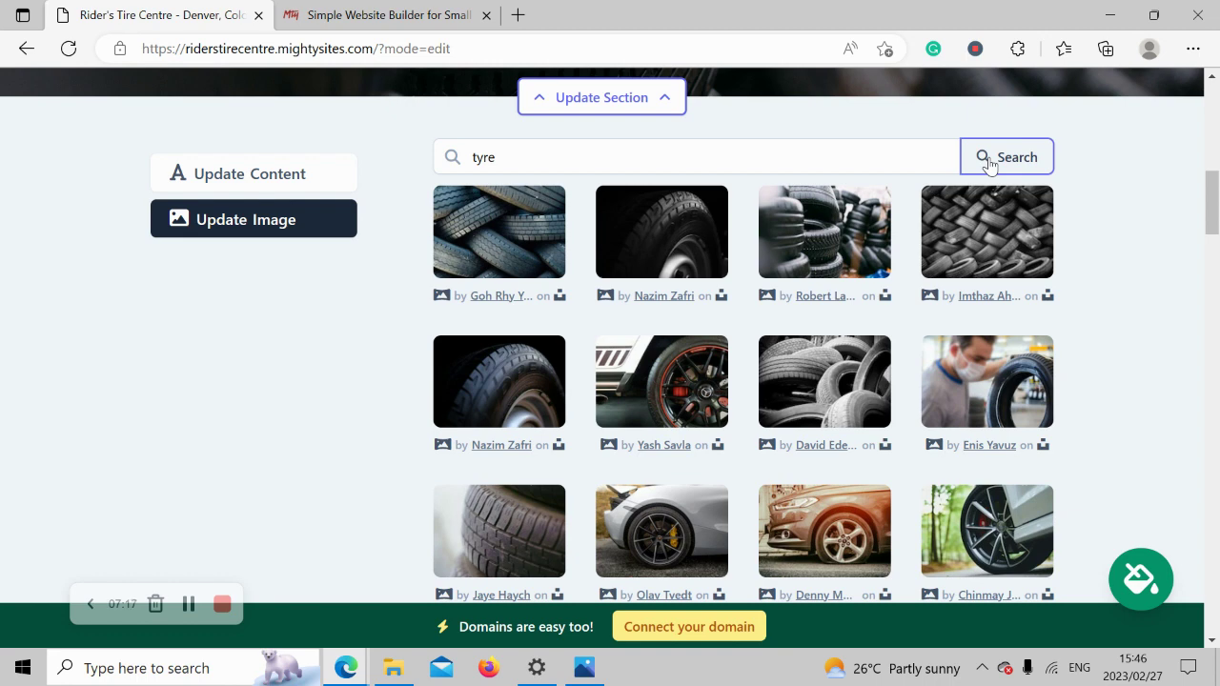
scroll(991, 164, "down", 1)
scroll(597, 386, "up", 1)
Select the black alloy wheel photo with red calipers and save it as the hero image.
left_click(610, 386)
left_click(721, 490)
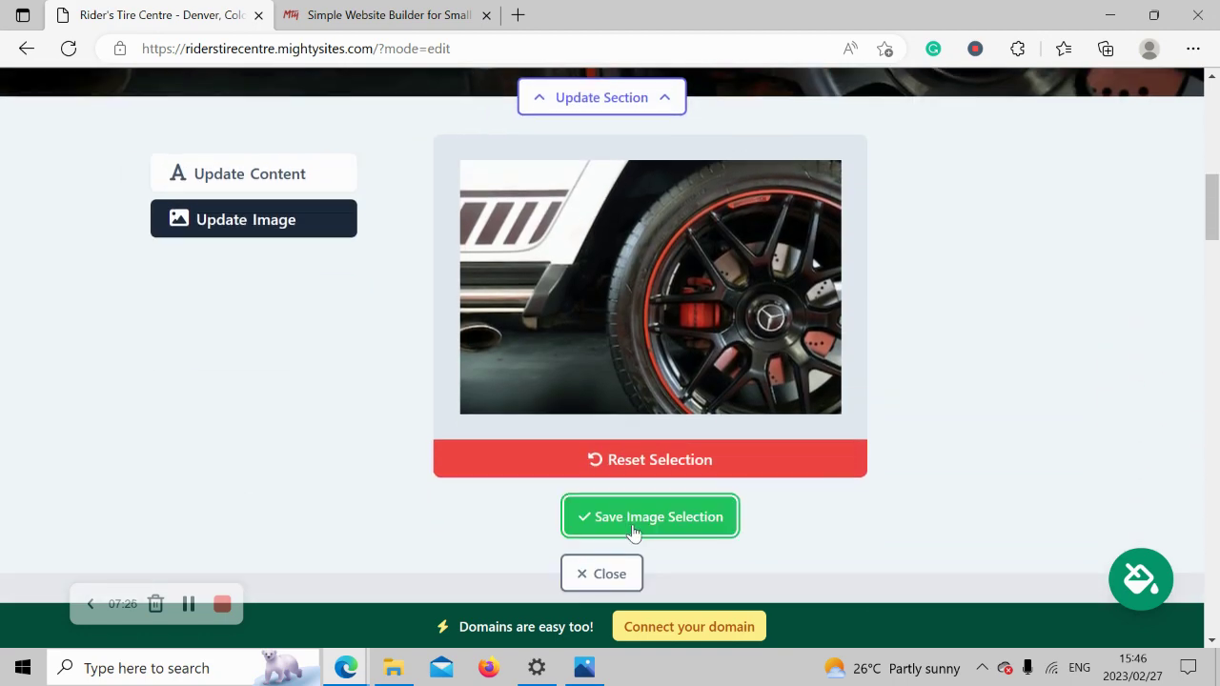
left_click(633, 526)
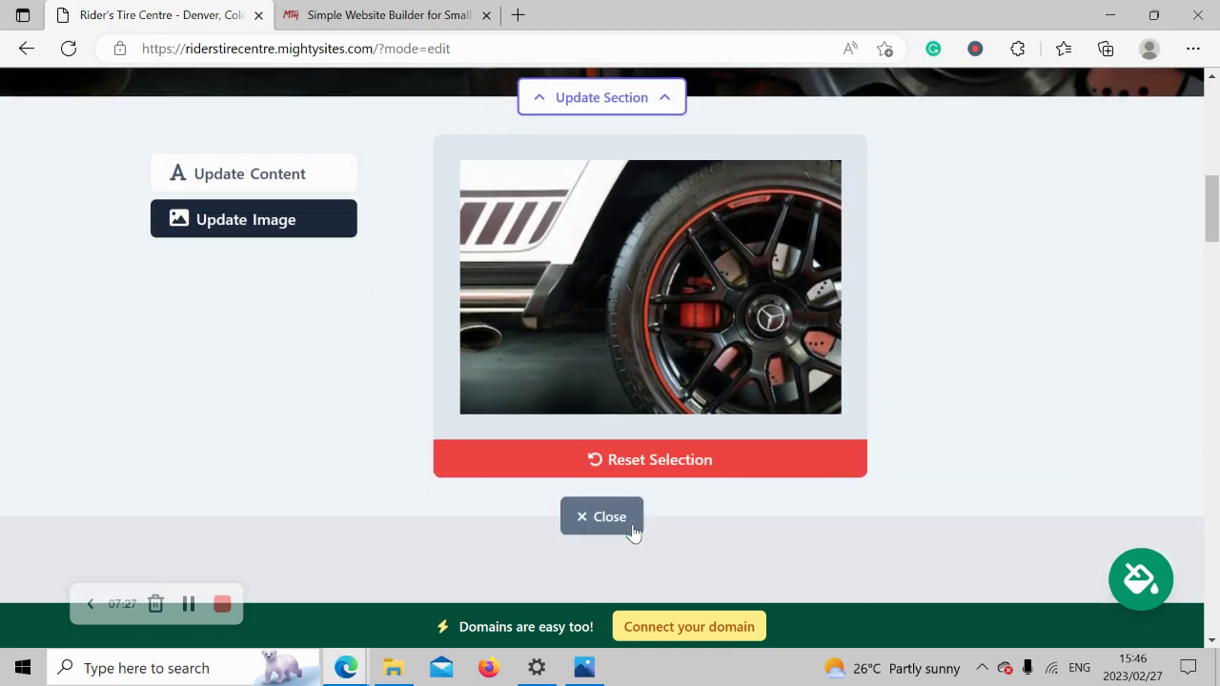
left_click(634, 529)
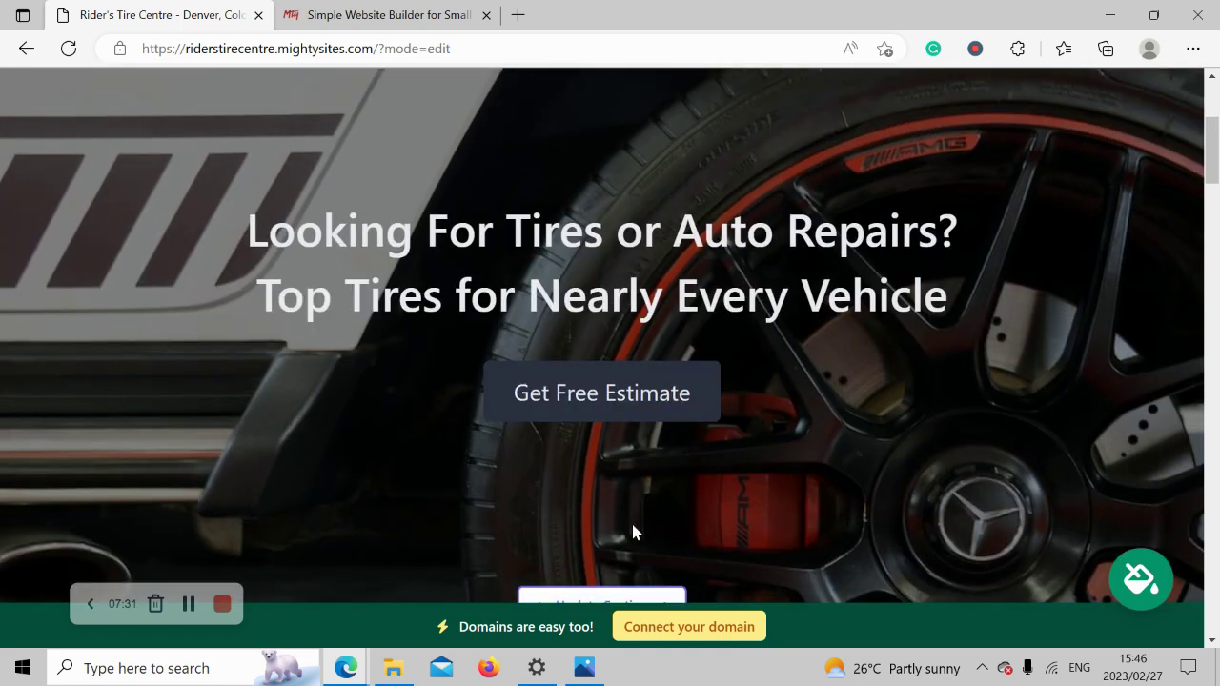
scroll(963, 92, "down", 2)
scroll(963, 92, "down", 4)
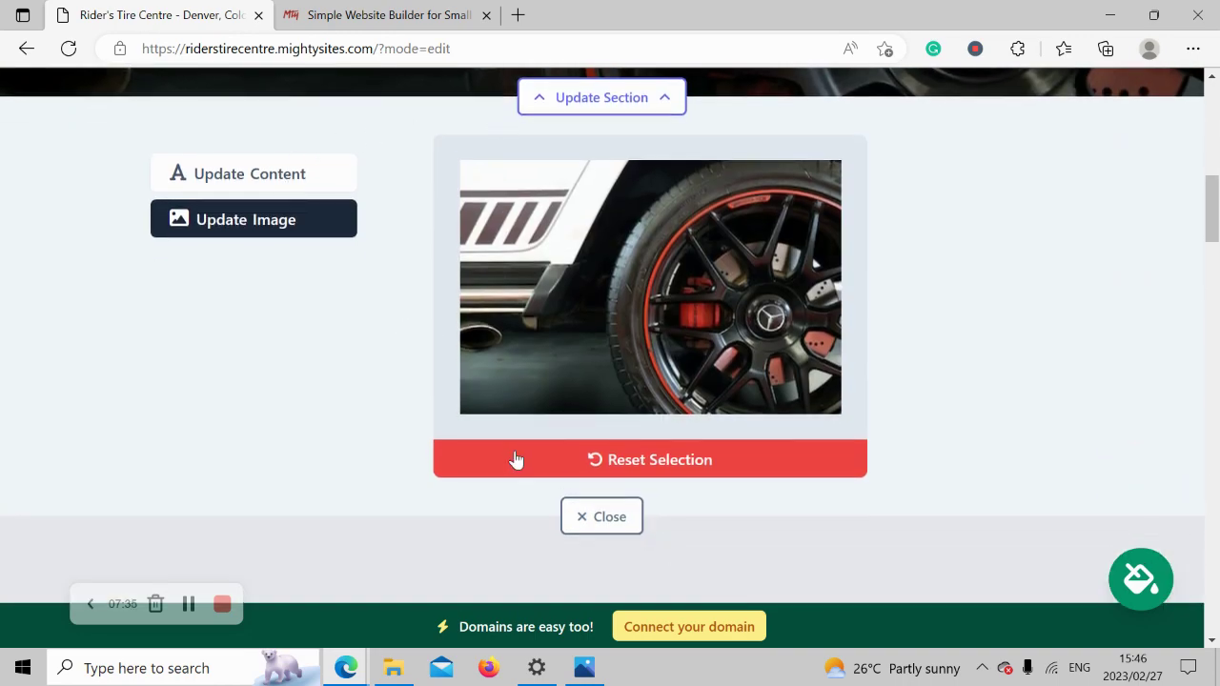
Change the hero button label to 'Get Directions'.
left_click(268, 187)
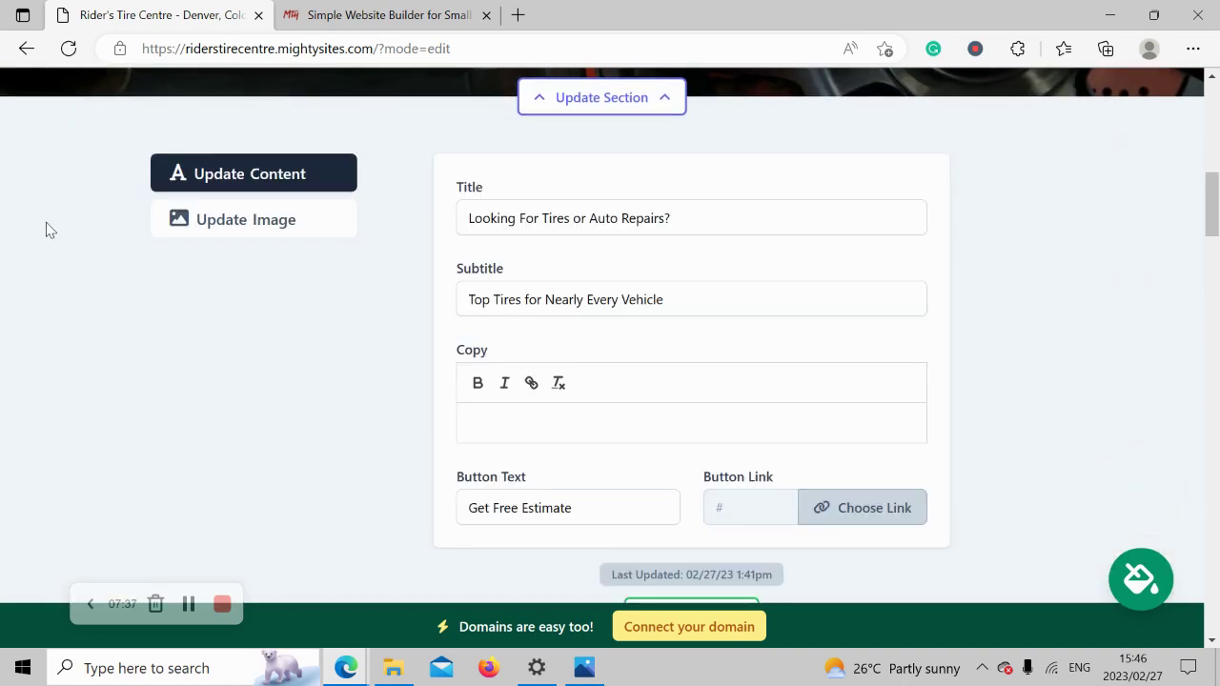
scroll(49, 230, "up", 1)
scroll(477, 359, "up", 1)
scroll(509, 360, "down", 5)
left_click_drag(248, 303, 972, 364)
left_click(1055, 464)
scroll(1056, 465, "down", 5)
scroll(1061, 466, "down", 1)
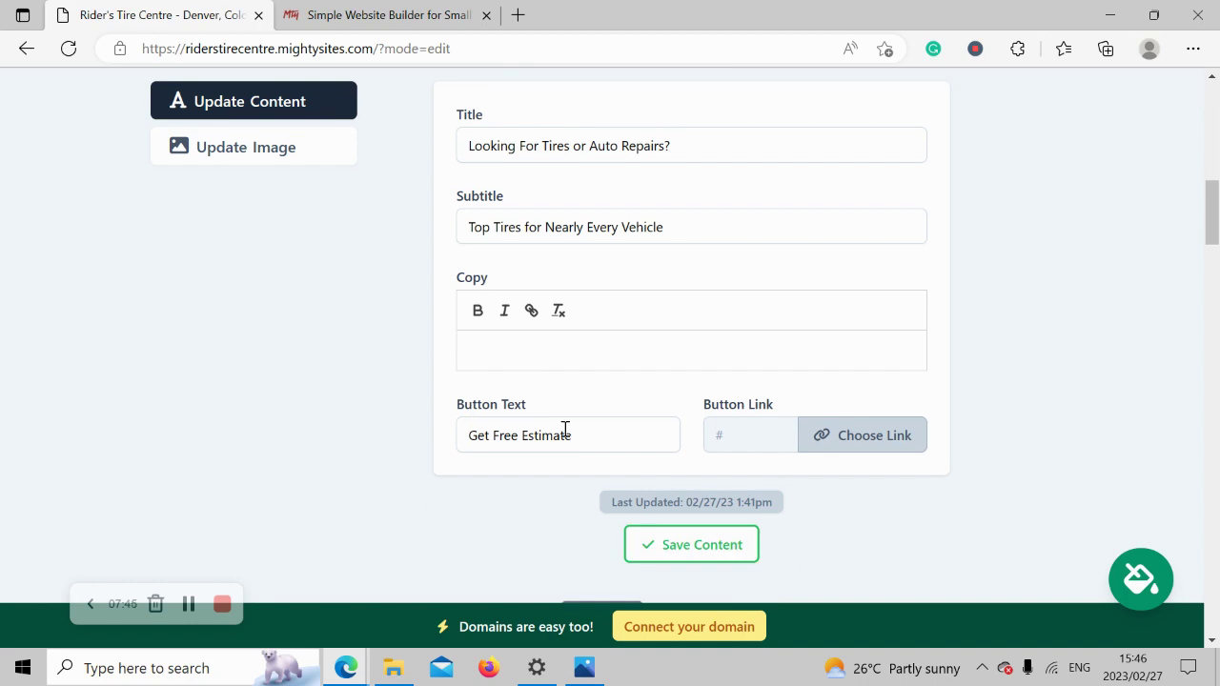
scroll(563, 429, "up", 5)
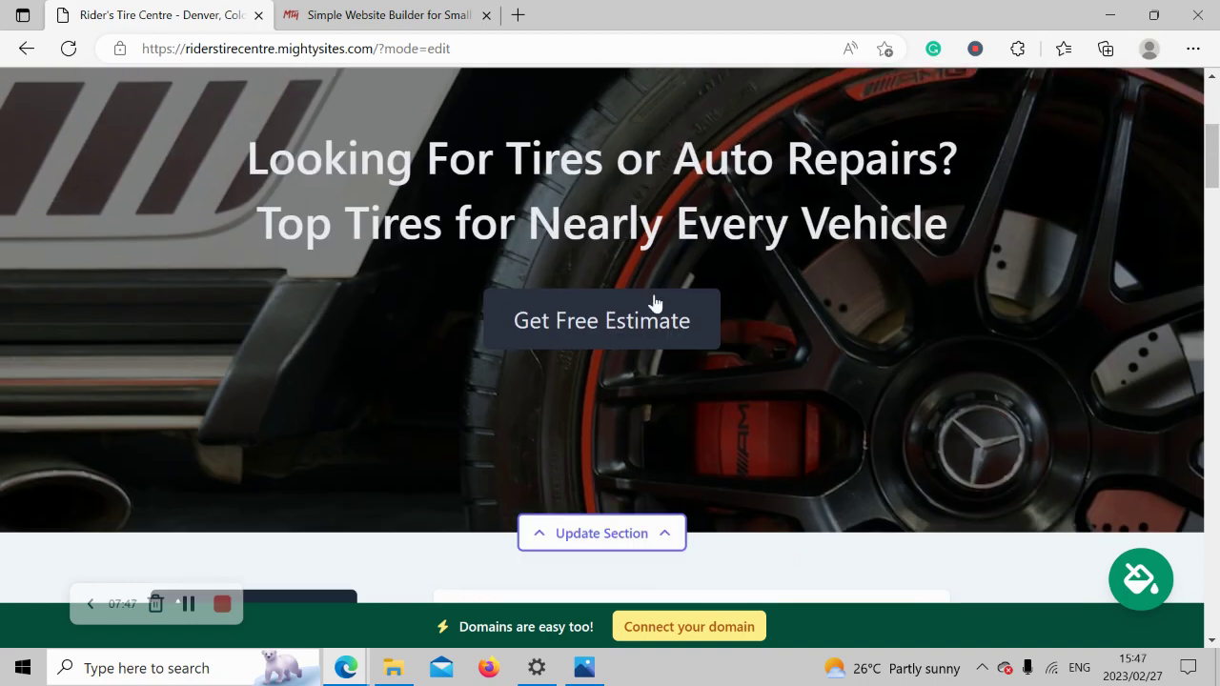
scroll(654, 303, "down", 5)
triple_click(588, 365)
type("Get Directions")
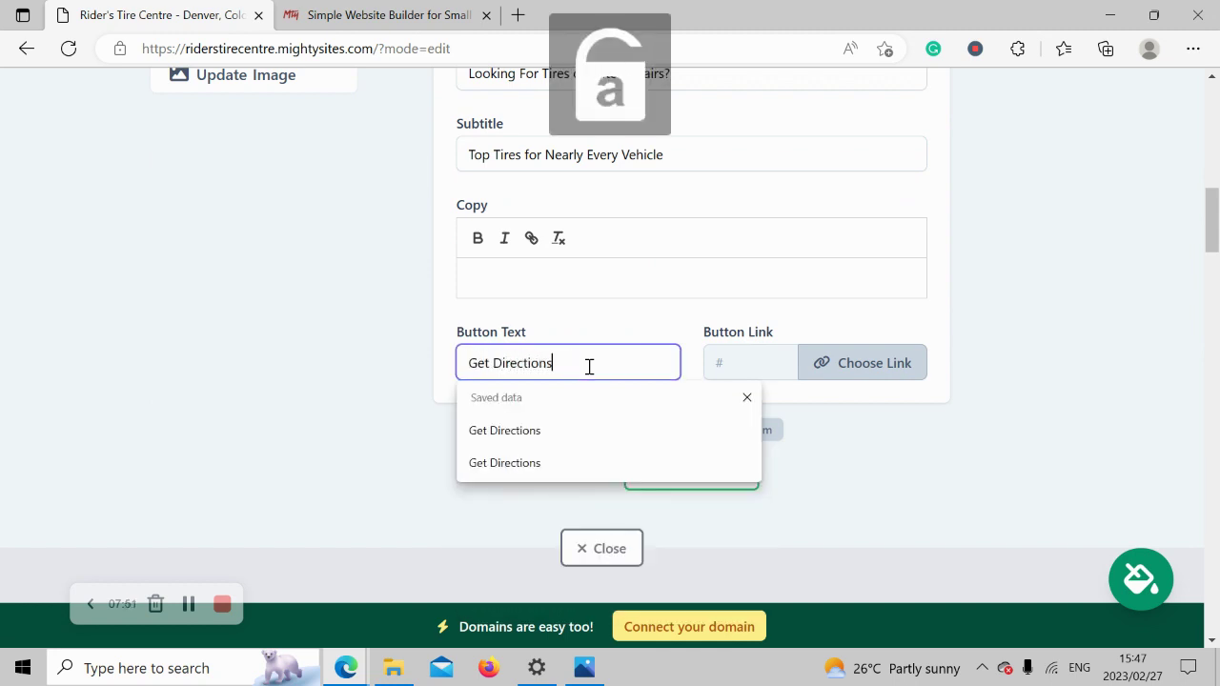
Link the button to the shop's Directions action, confirm, and save the hero content.
left_click(876, 362)
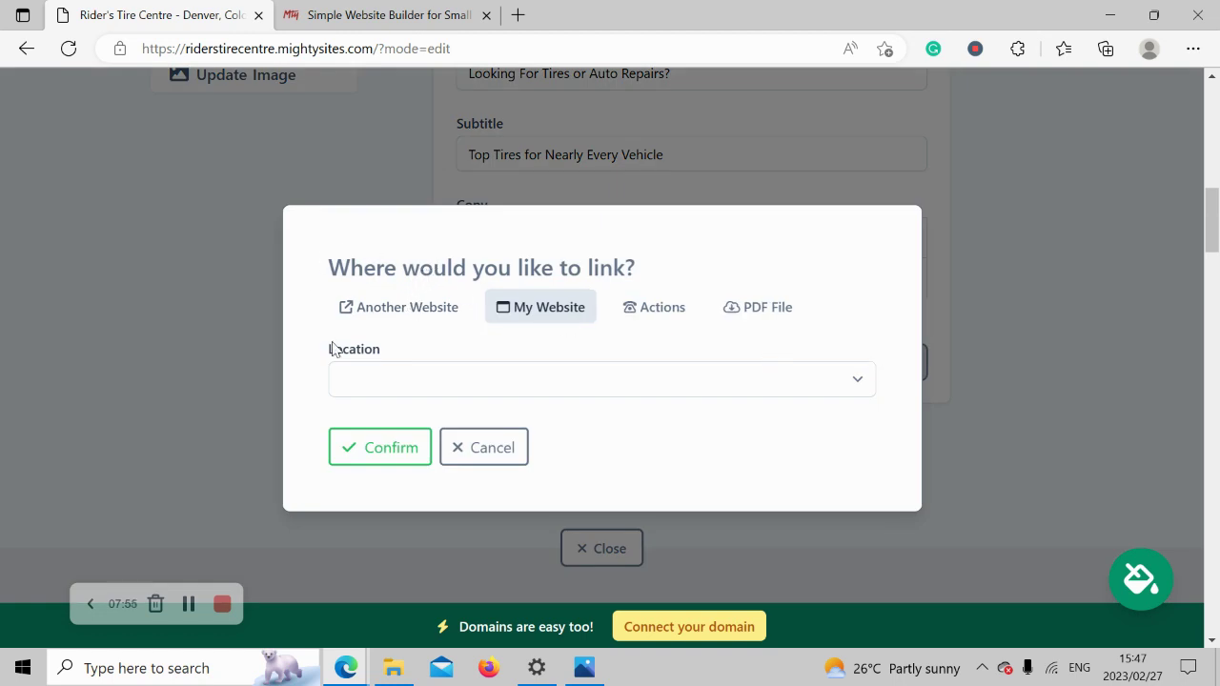
left_click(674, 306)
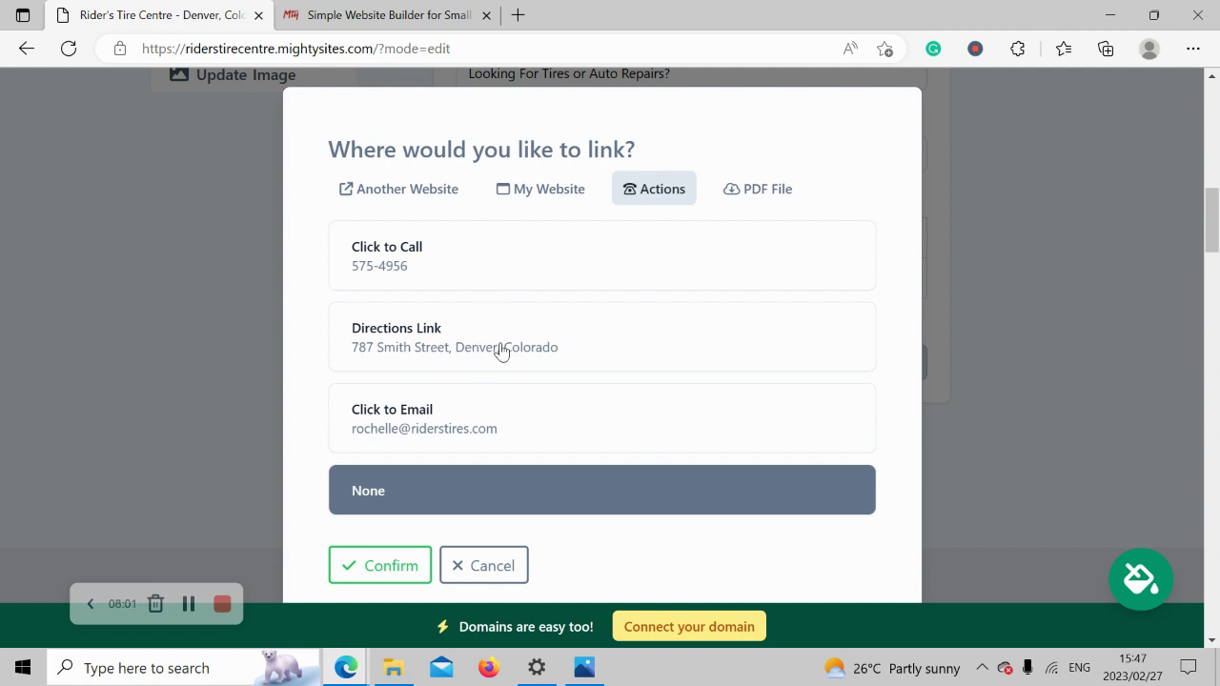
left_click(501, 351)
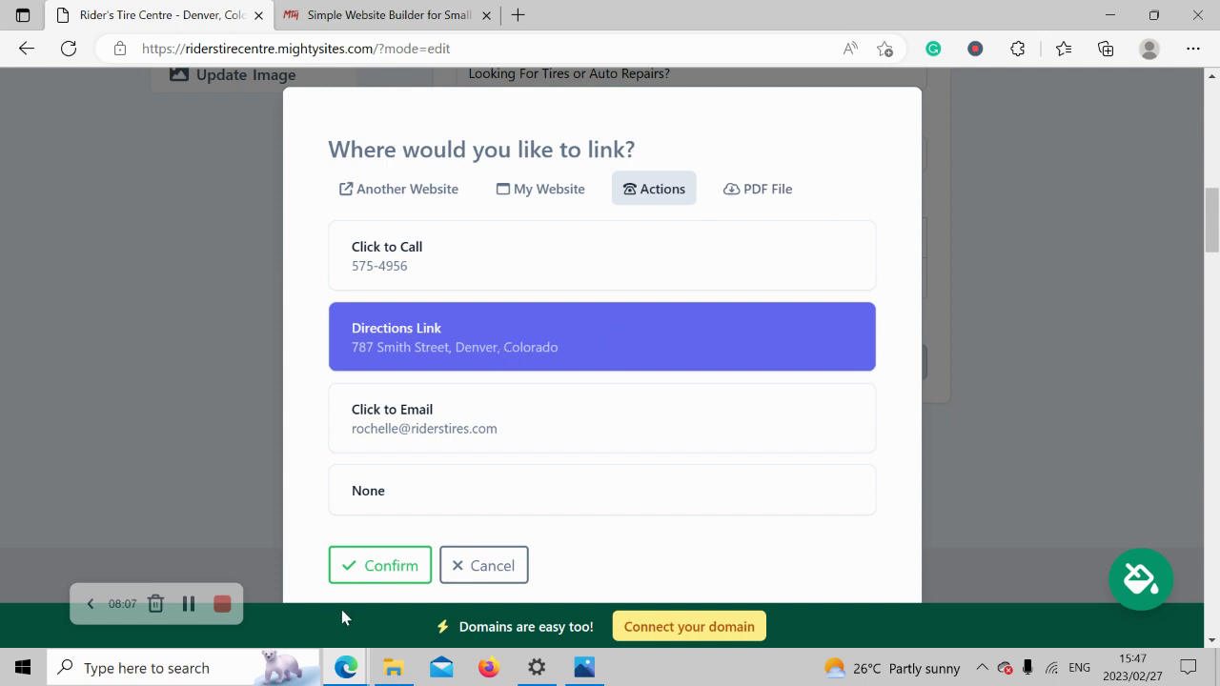
left_click(396, 561)
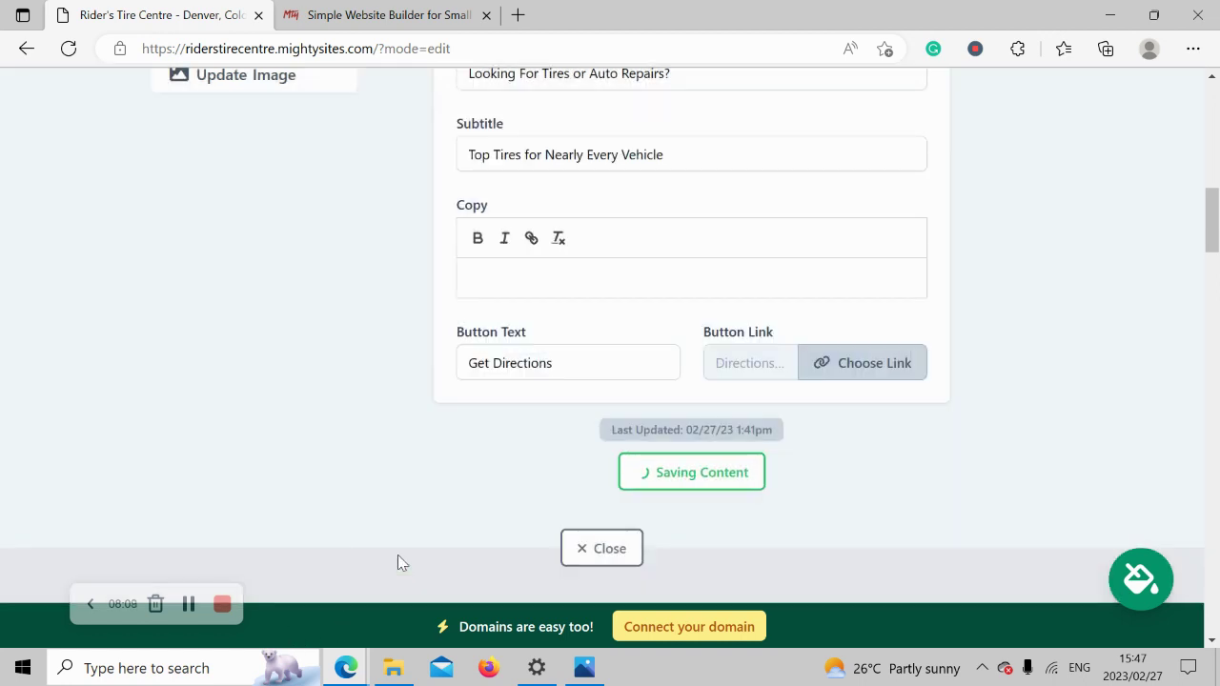
left_click(710, 477)
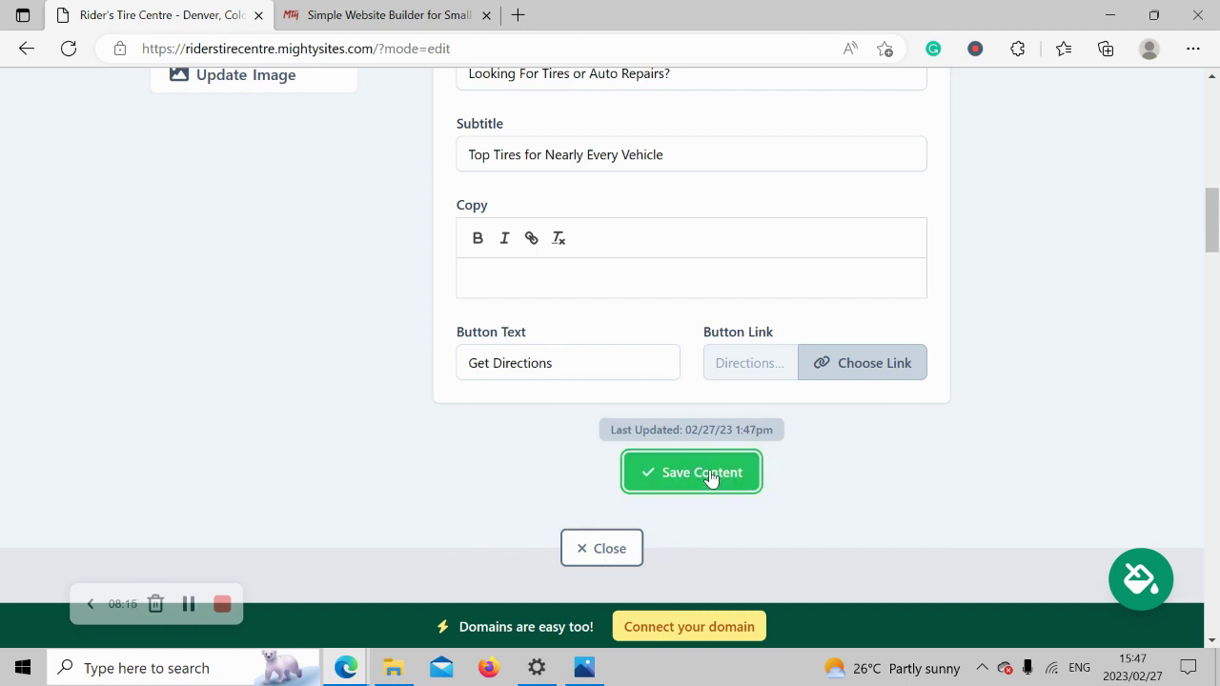
left_click(621, 551)
scroll(217, 258, "up", 4)
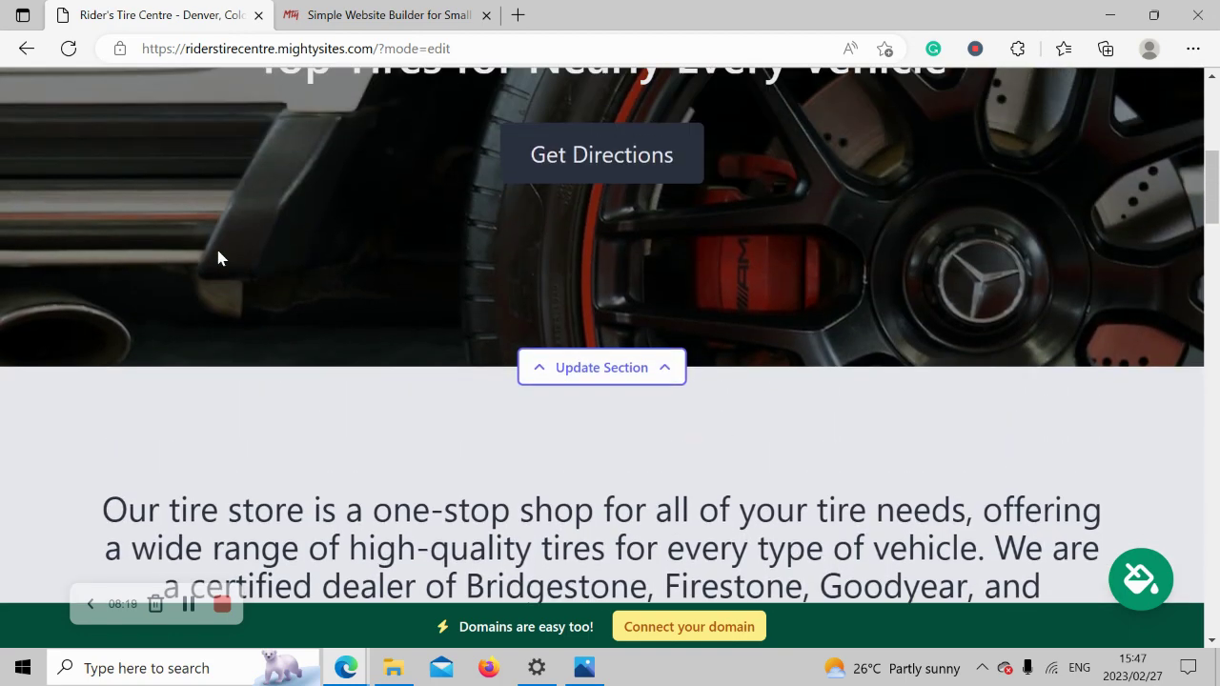
scroll(218, 257, "down", 2)
scroll(217, 255, "down", 1)
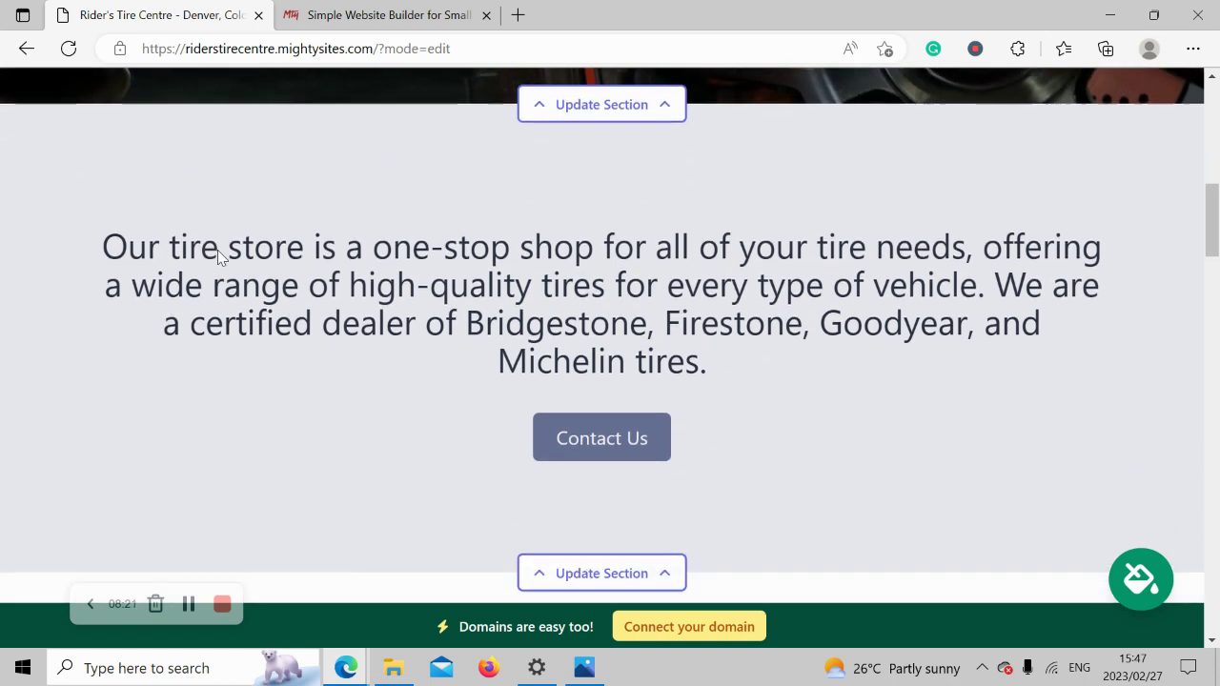
scroll(217, 250, "down", 2)
scroll(218, 250, "up", 2)
left_click_drag(84, 259, 463, 325)
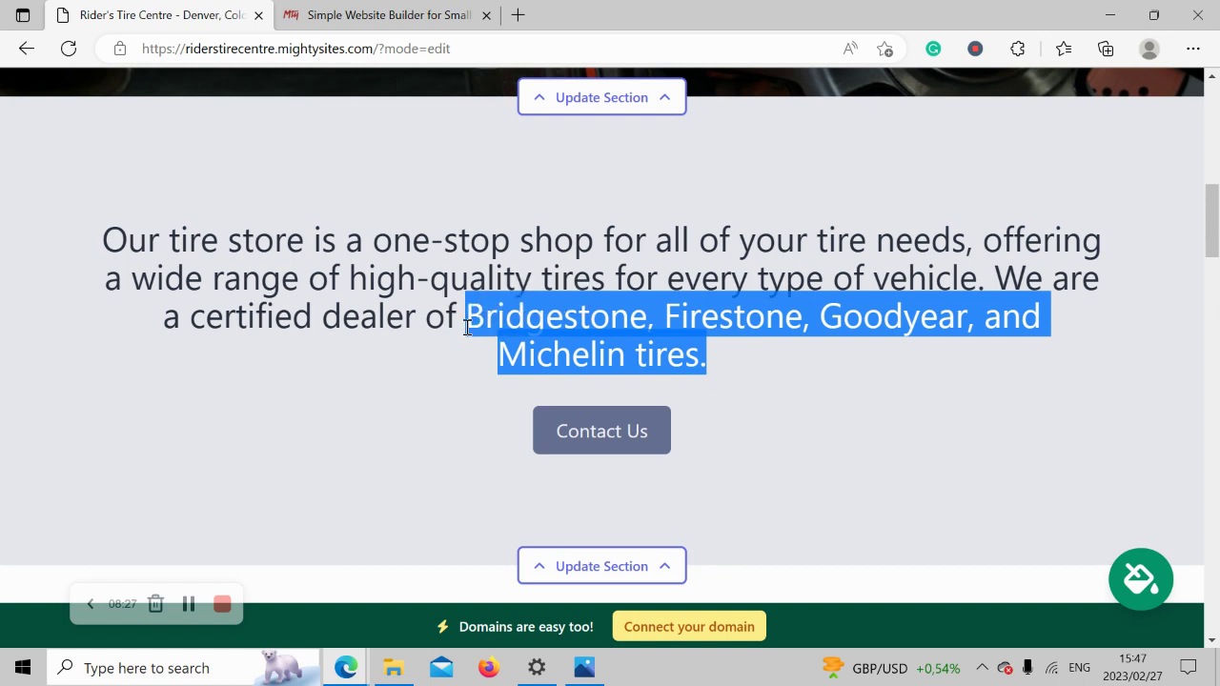
triple_click(467, 322)
left_click(795, 444)
scroll(796, 444, "down", 3)
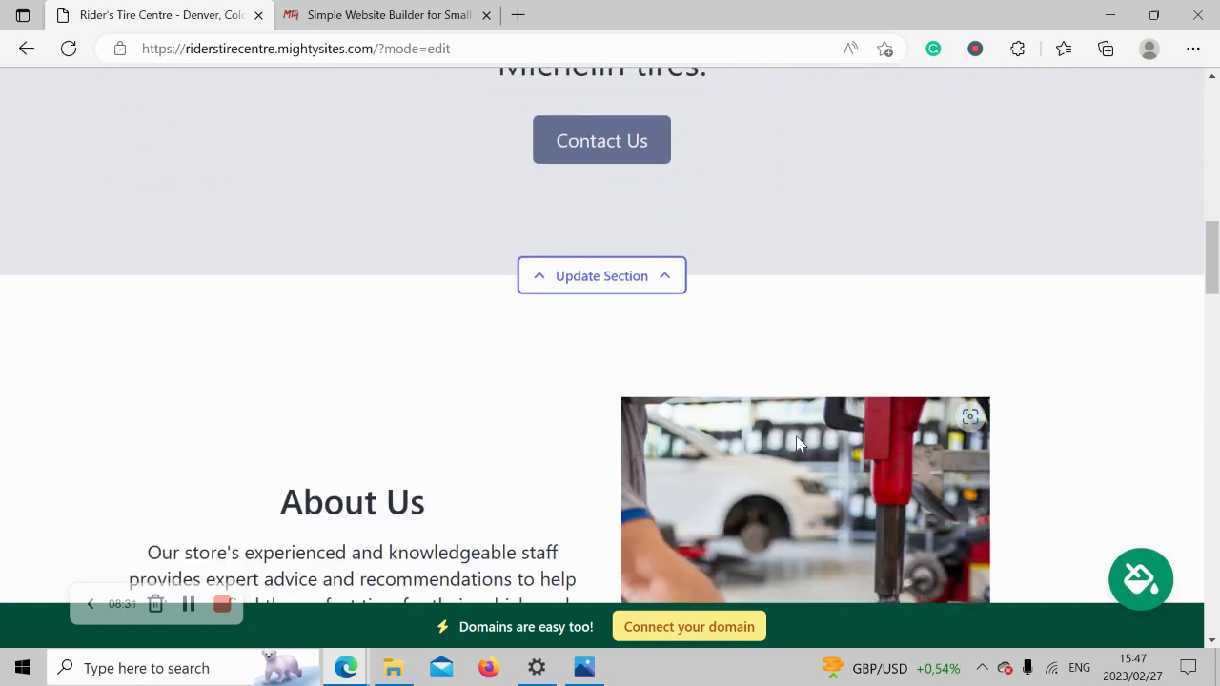
left_click(544, 280)
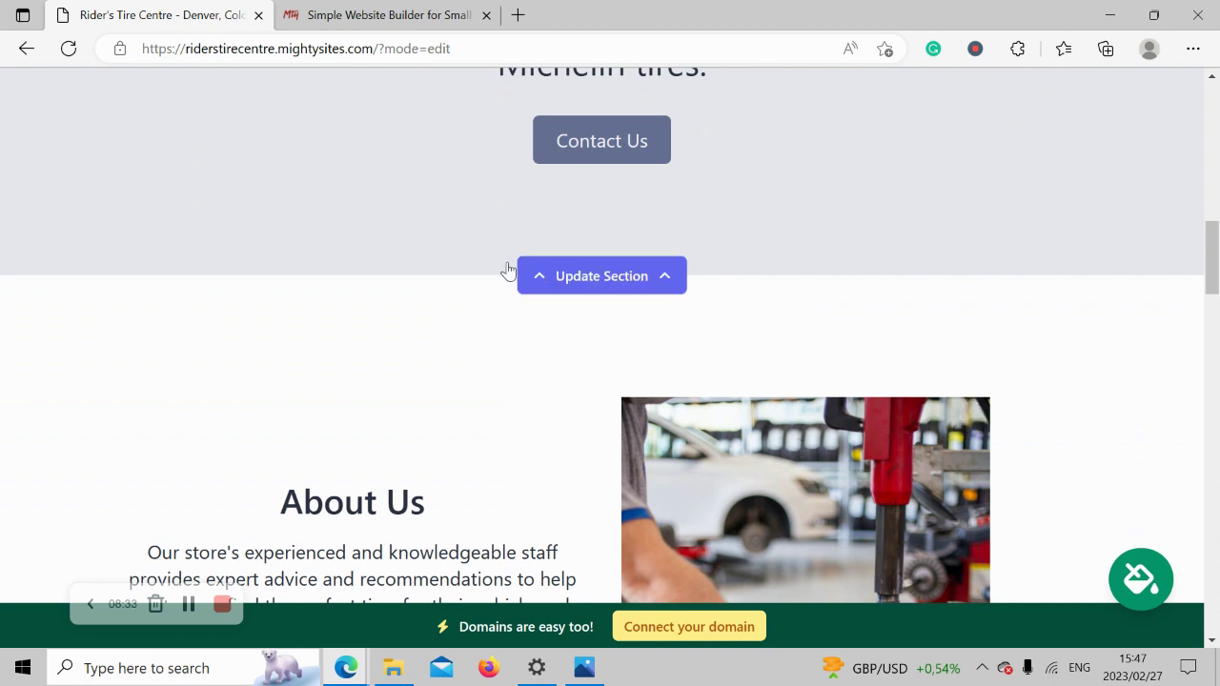
scroll(172, 279, "down", 4)
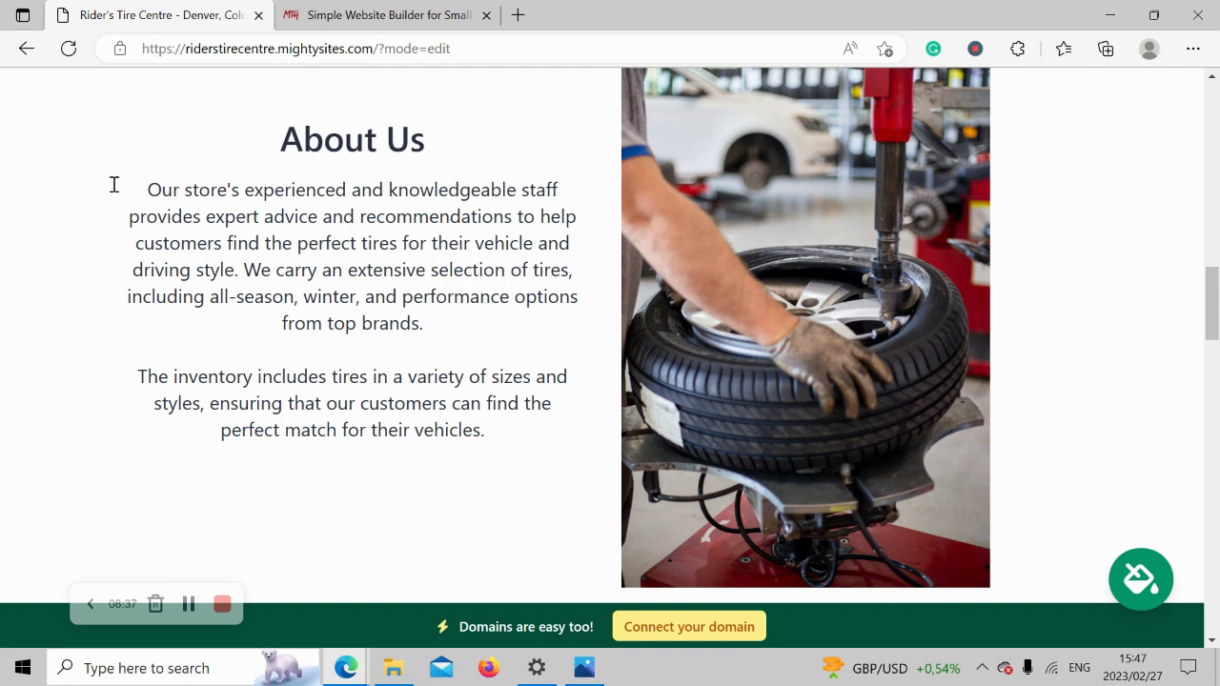
left_click_drag(118, 222, 522, 453)
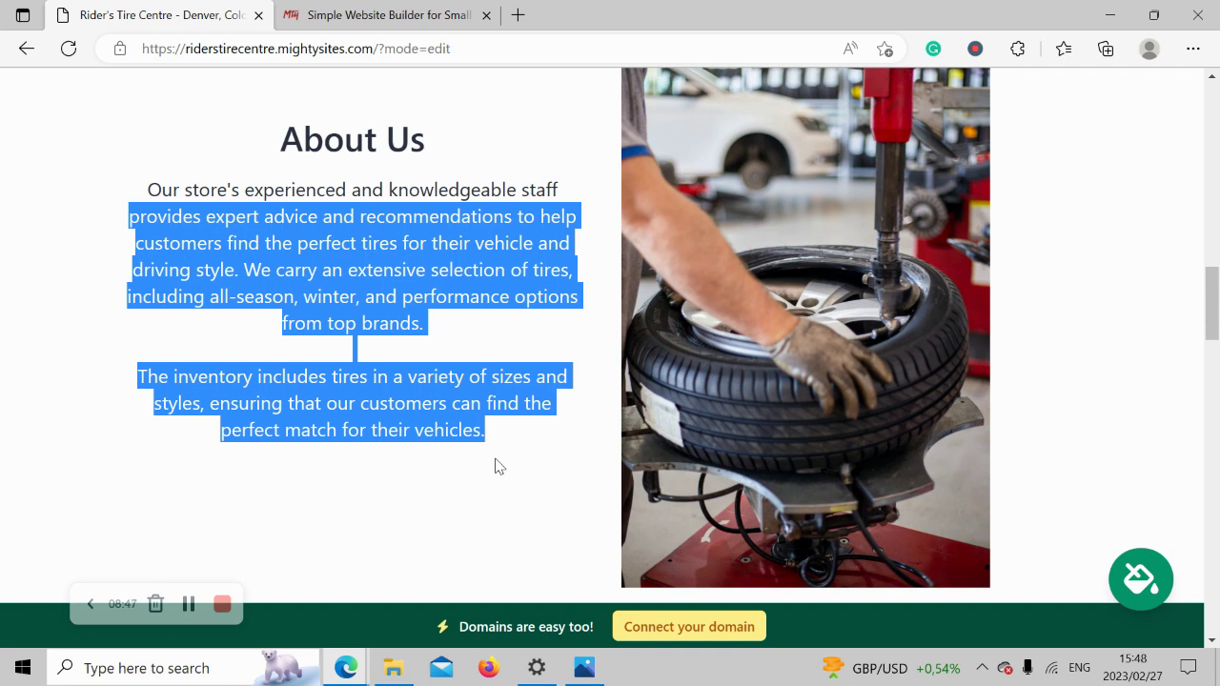
left_click_drag(495, 466, 129, 177)
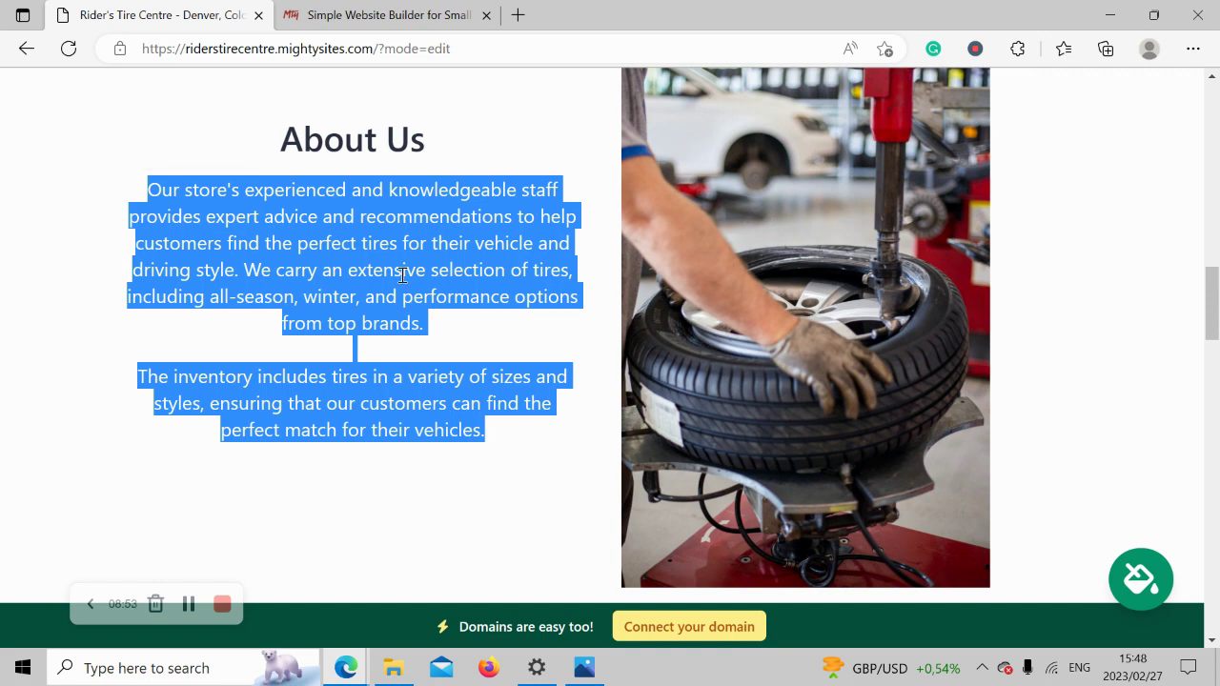
left_click(1118, 356)
scroll(1125, 358, "down", 2)
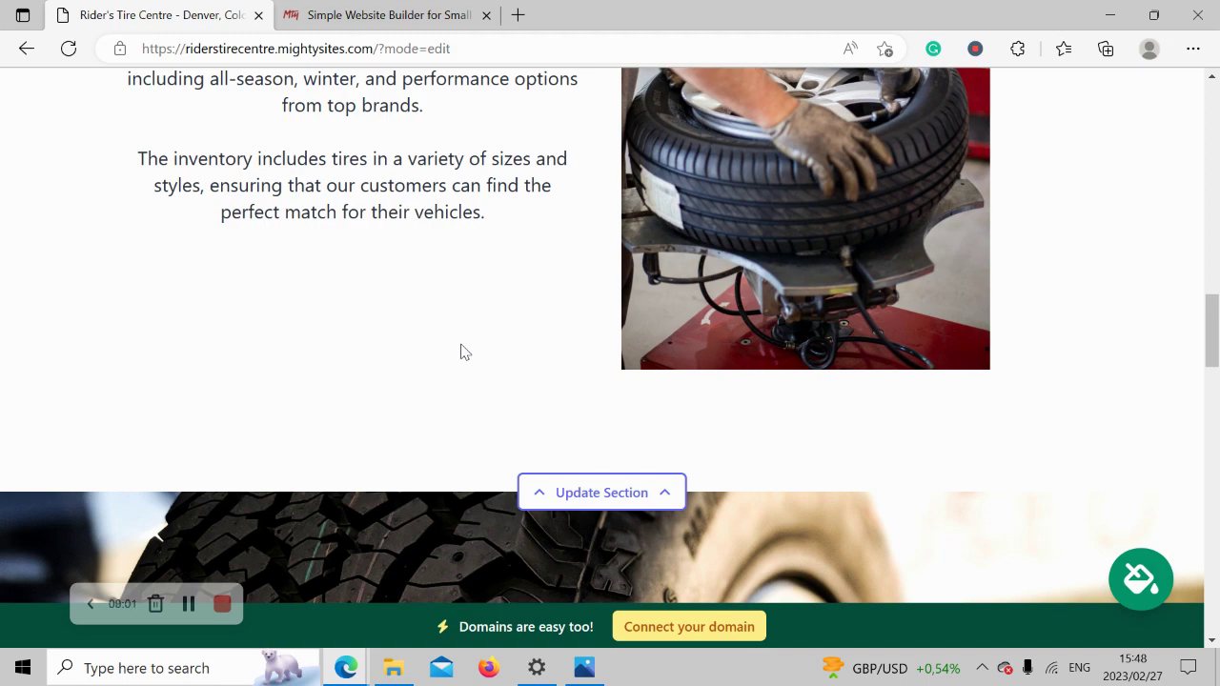
scroll(462, 352, "down", 5)
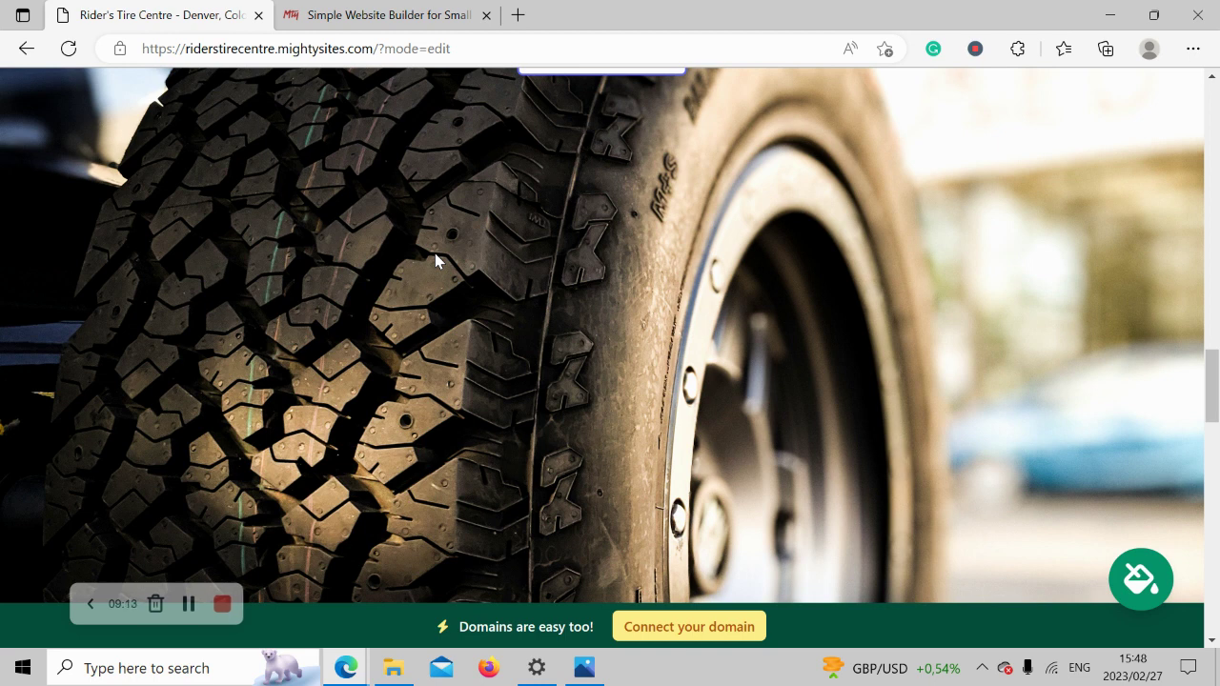
scroll(435, 253, "down", 3)
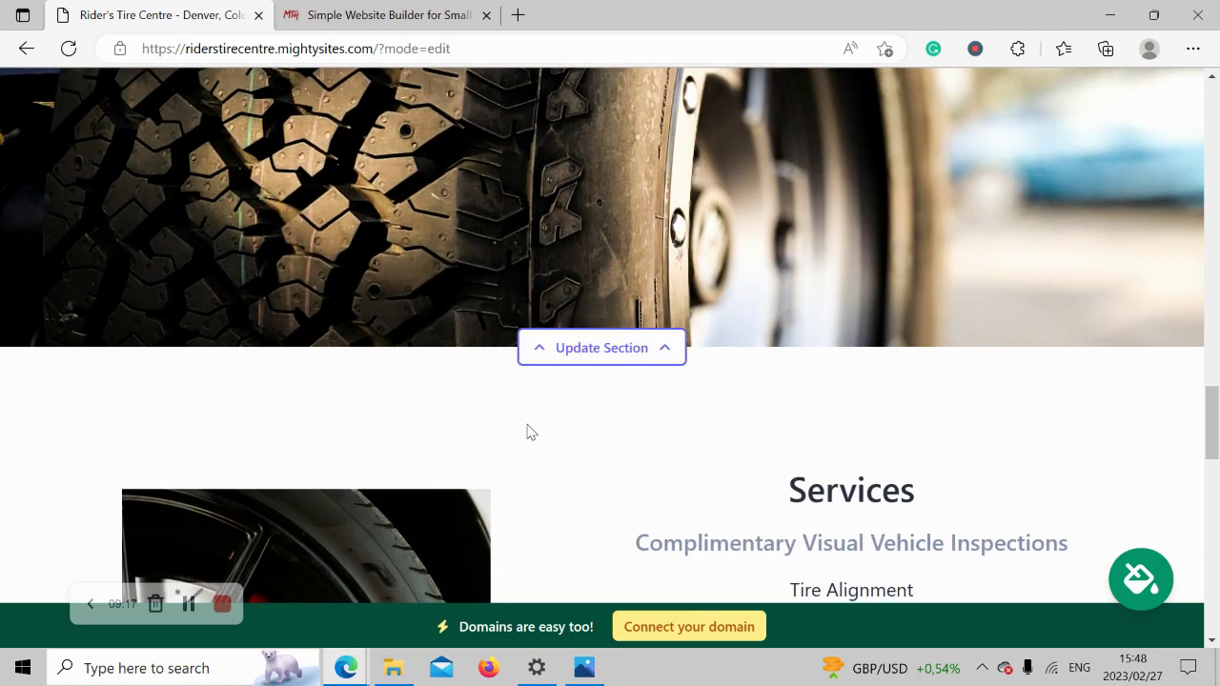
scroll(612, 408, "down", 4)
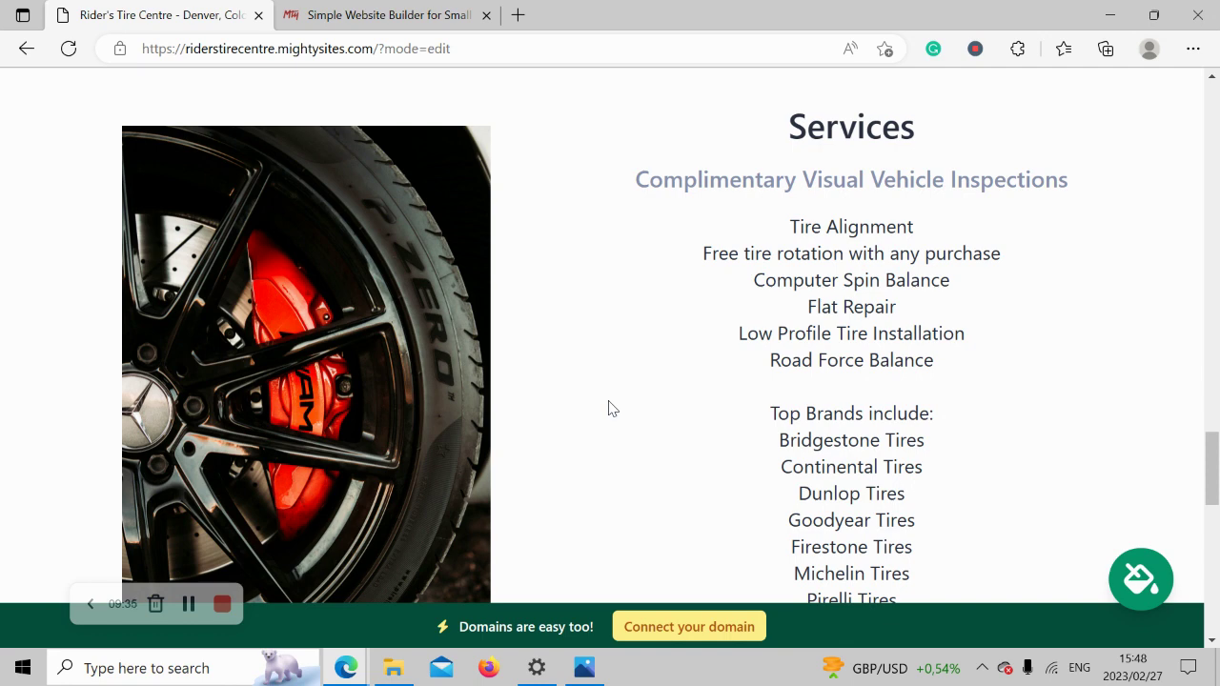
scroll(613, 408, "down", 2)
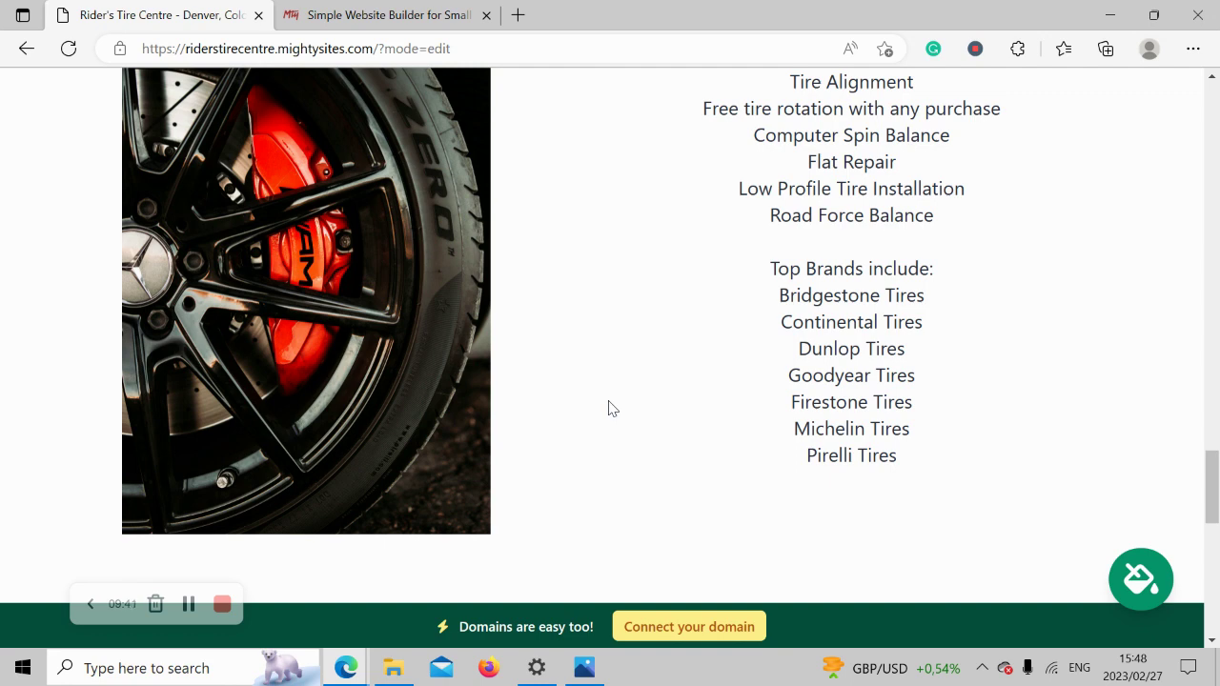
scroll(613, 408, "up", 2)
left_click_drag(691, 114, 969, 594)
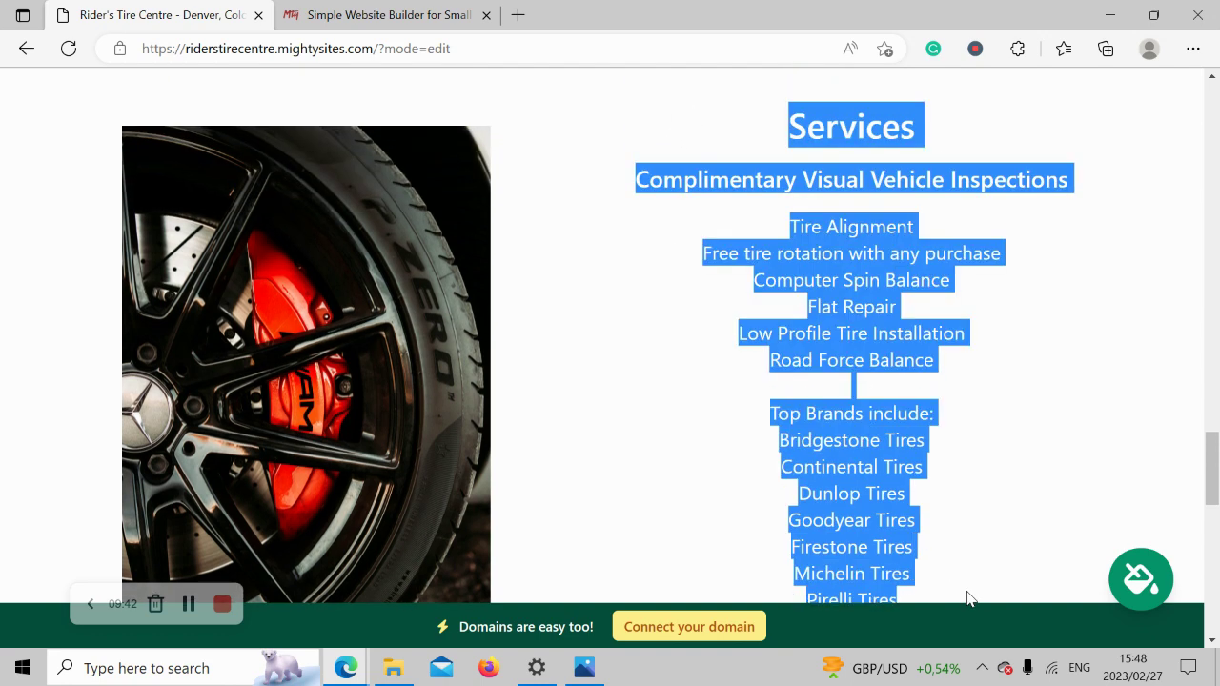
left_click(962, 431)
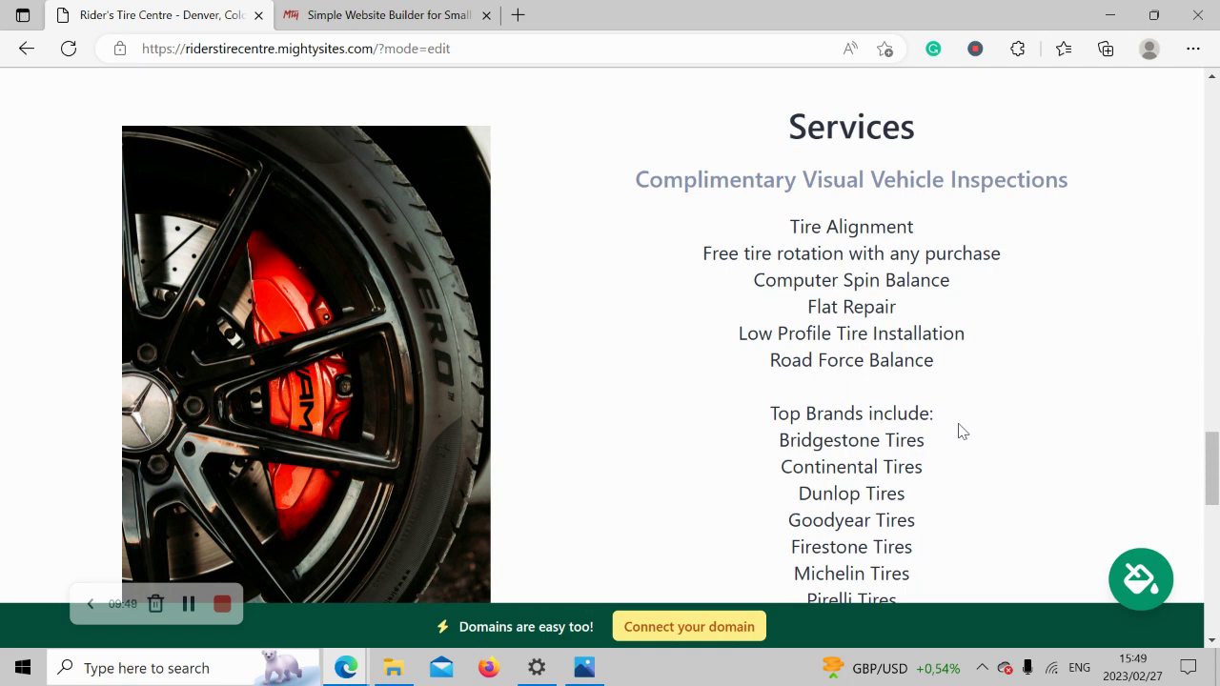
Review the location section, highlighting the Monday - Saturday hours and street address.
scroll(960, 431, "down", 10)
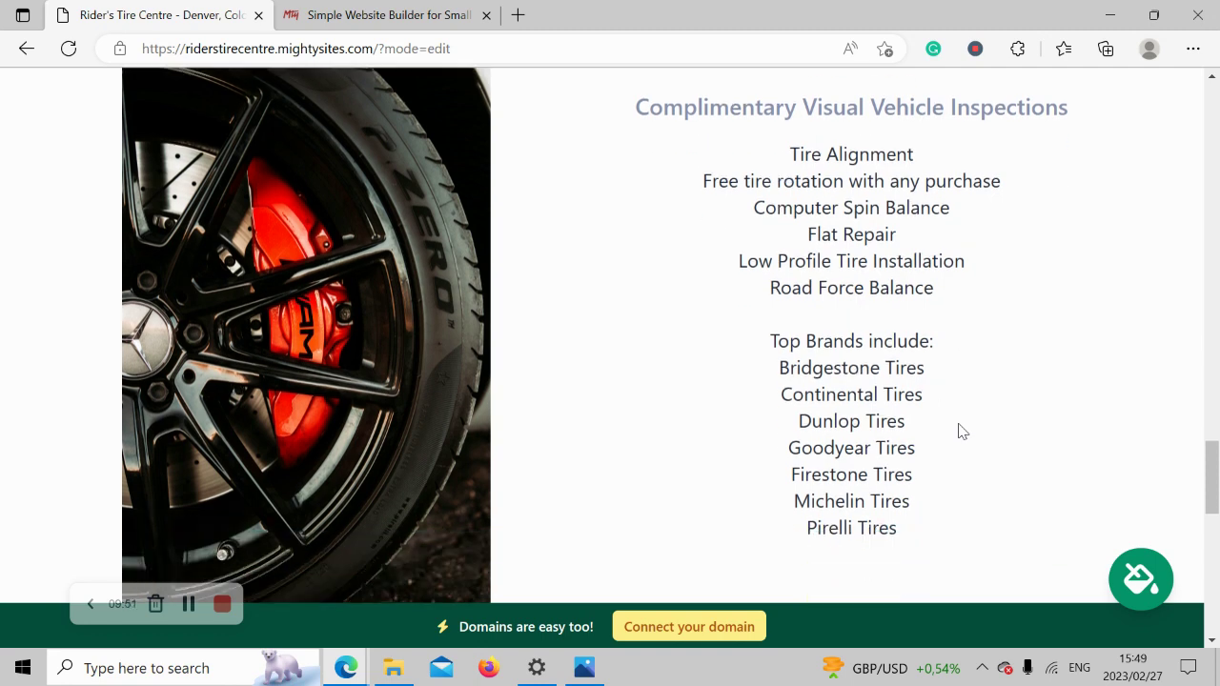
scroll(960, 432, "up", 1)
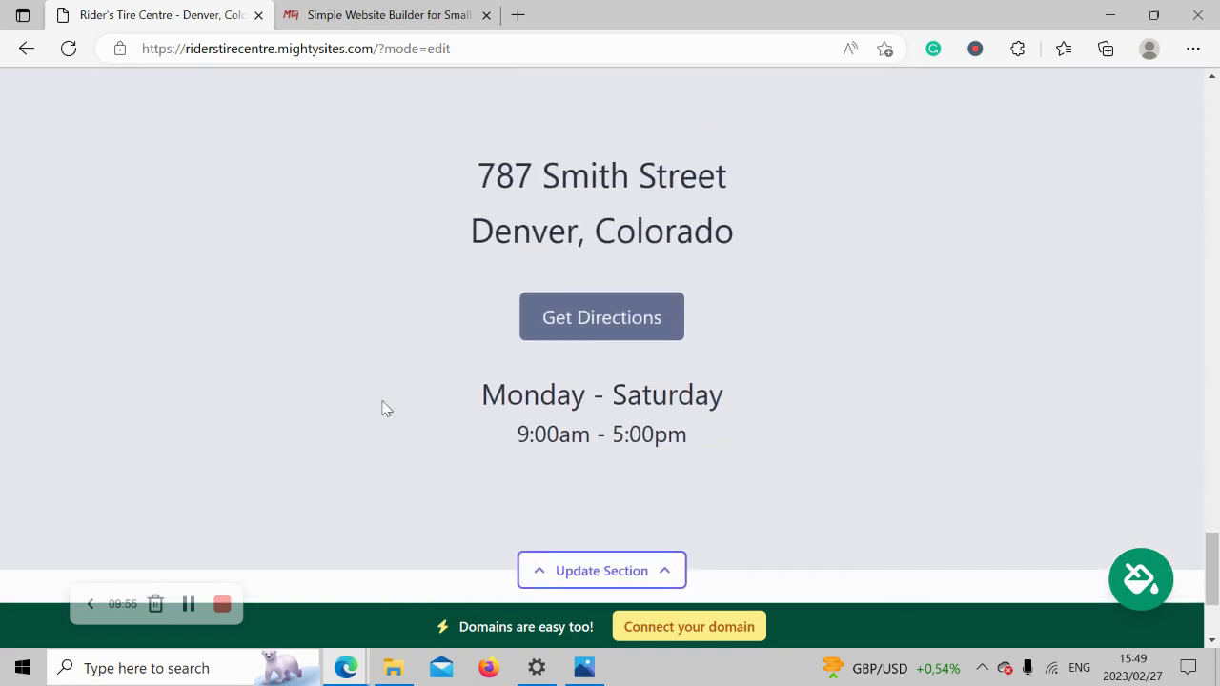
left_click_drag(381, 408, 712, 405)
left_click_drag(786, 438, 788, 438)
left_click_drag(426, 158, 770, 250)
left_click(851, 341)
Scroll back up to the hero banner with its Get Directions button.
scroll(829, 355, "down", 2)
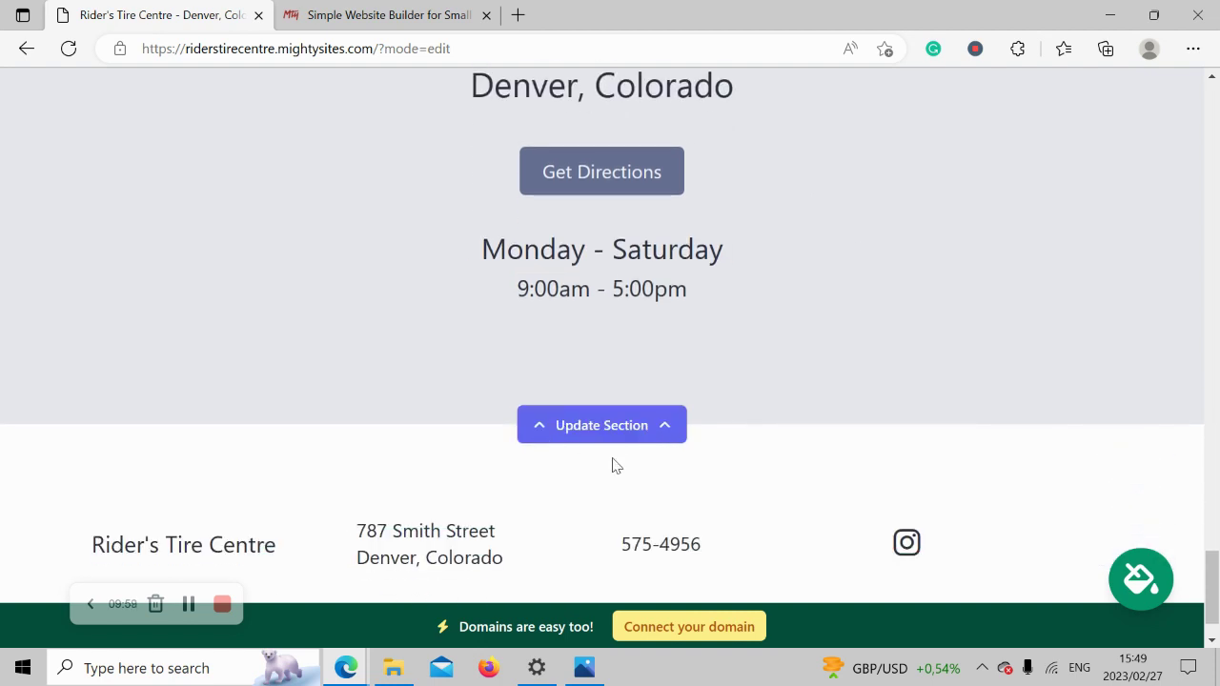
scroll(306, 467, "down", 1)
scroll(305, 466, "up", 6)
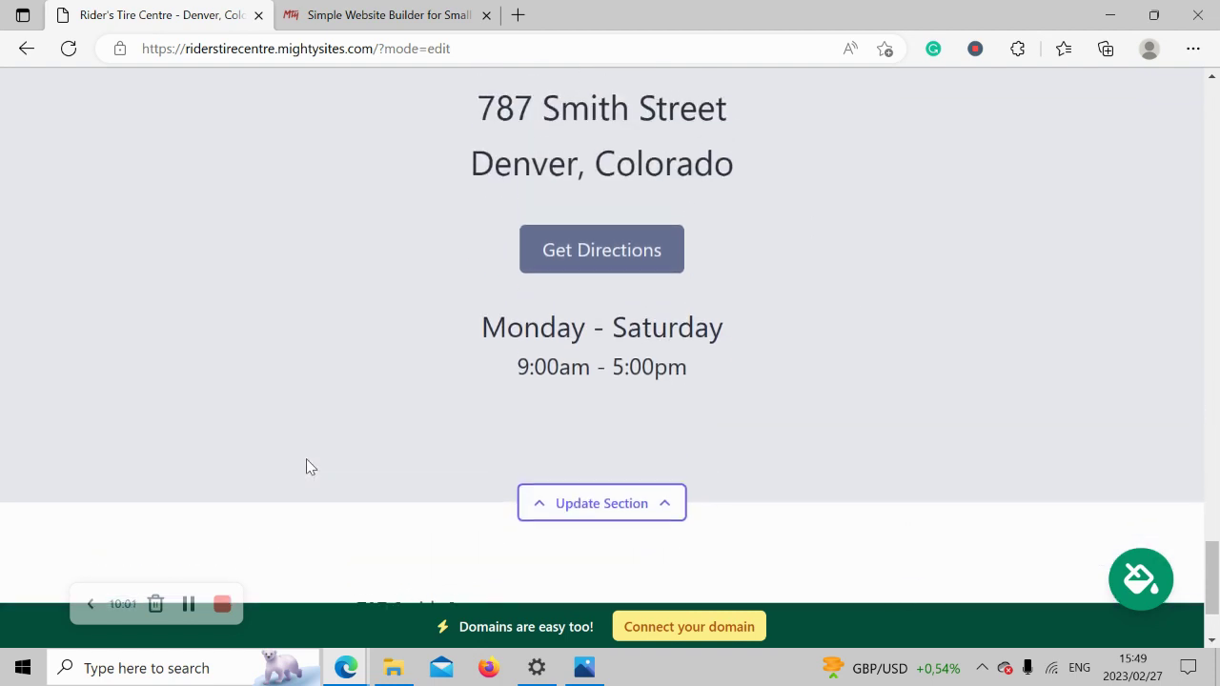
scroll(305, 467, "up", 6)
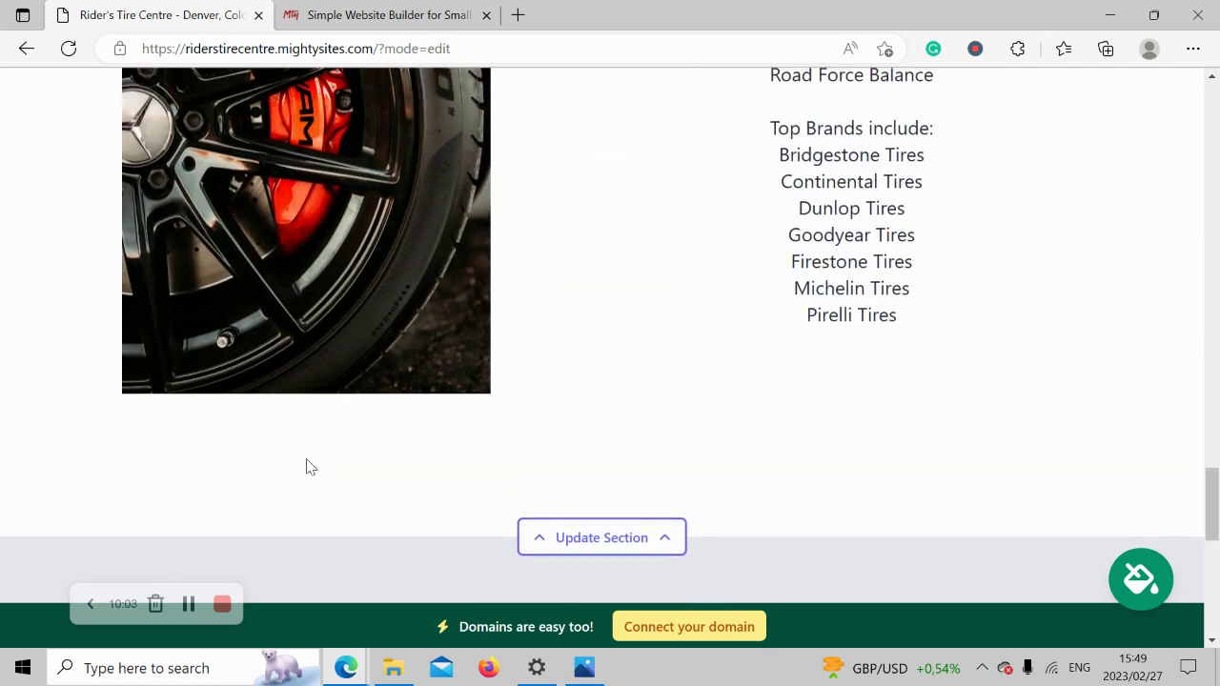
scroll(306, 467, "up", 1)
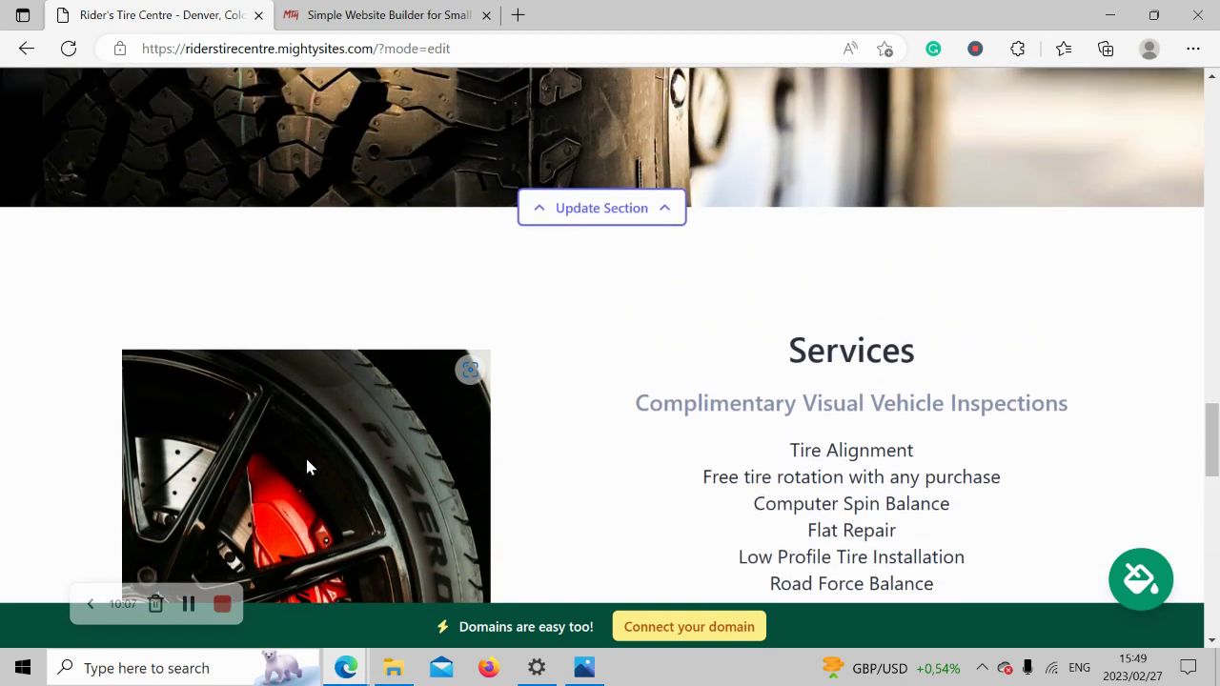
scroll(306, 467, "up", 2)
scroll(306, 467, "up", 5)
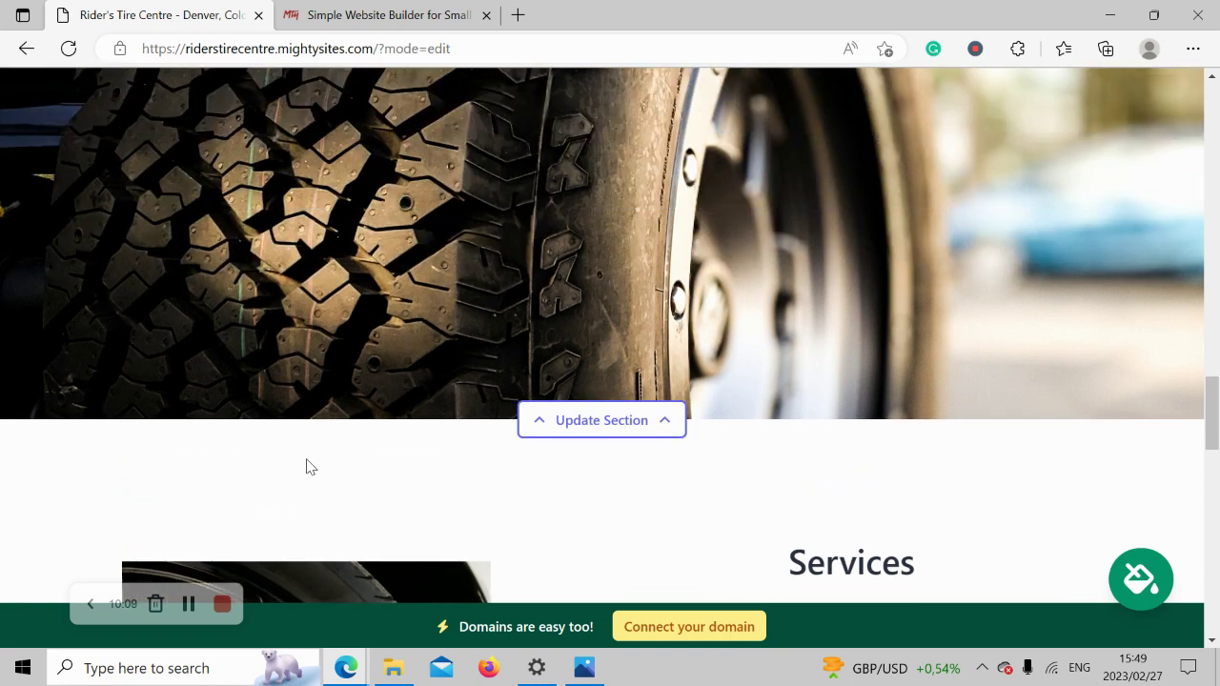
scroll(306, 467, "up", 4)
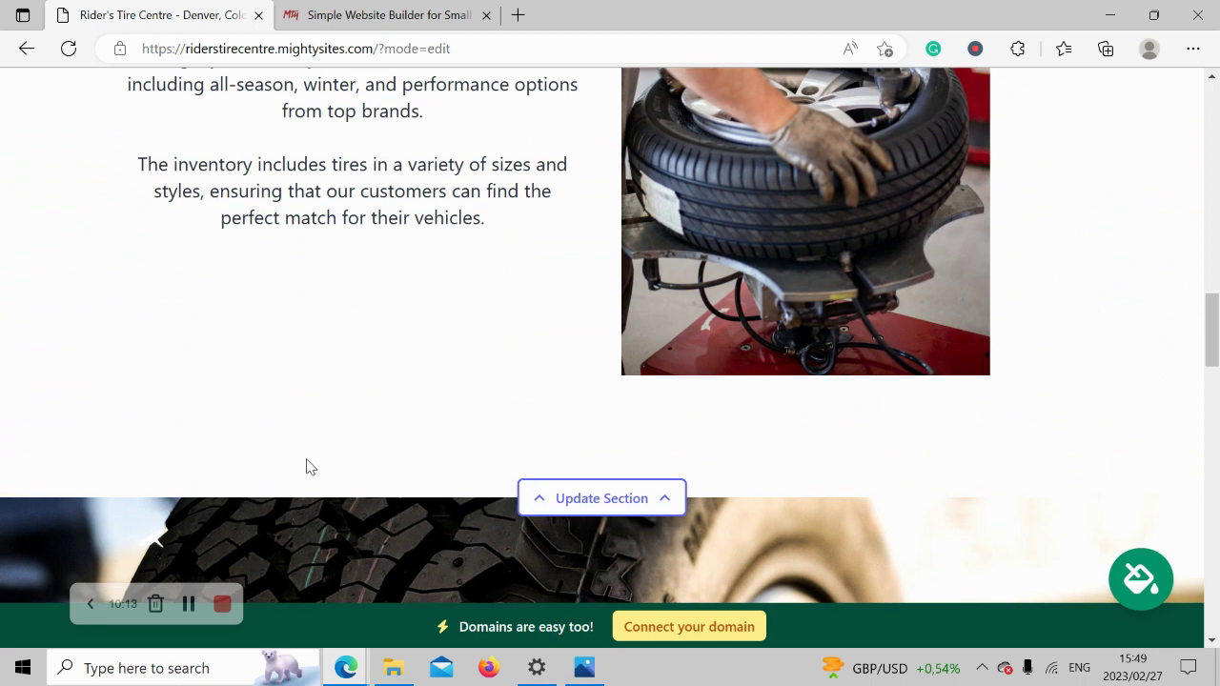
scroll(306, 466, "up", 2)
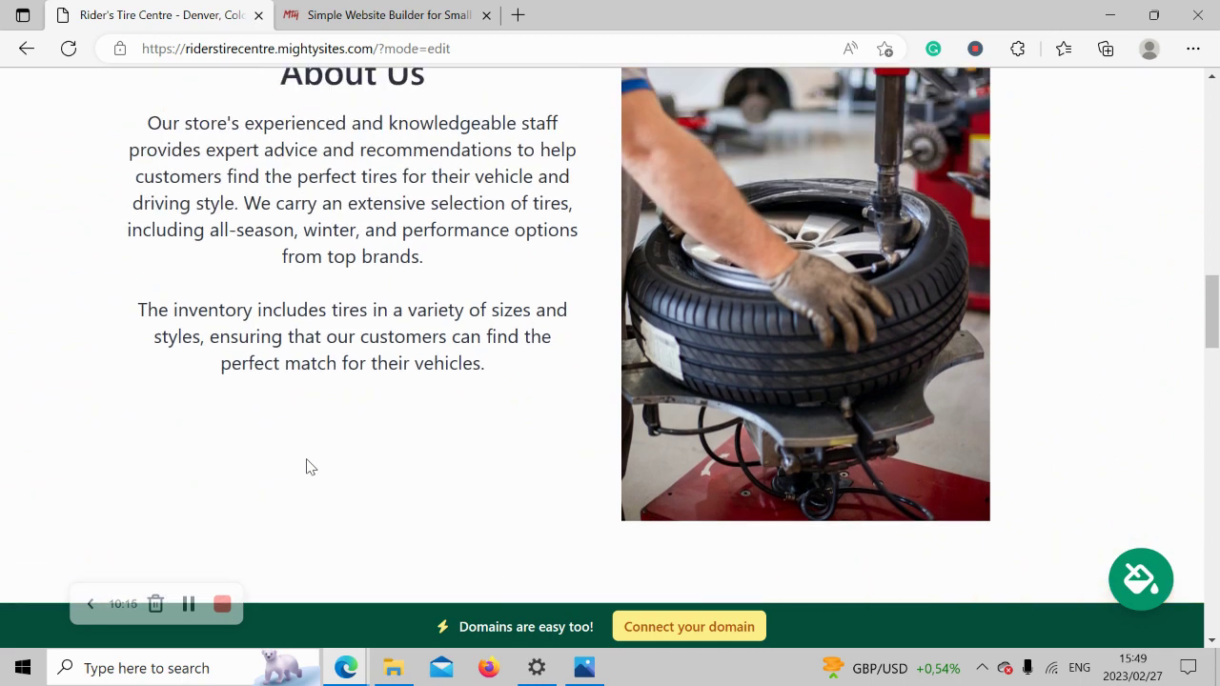
scroll(306, 467, "up", 3)
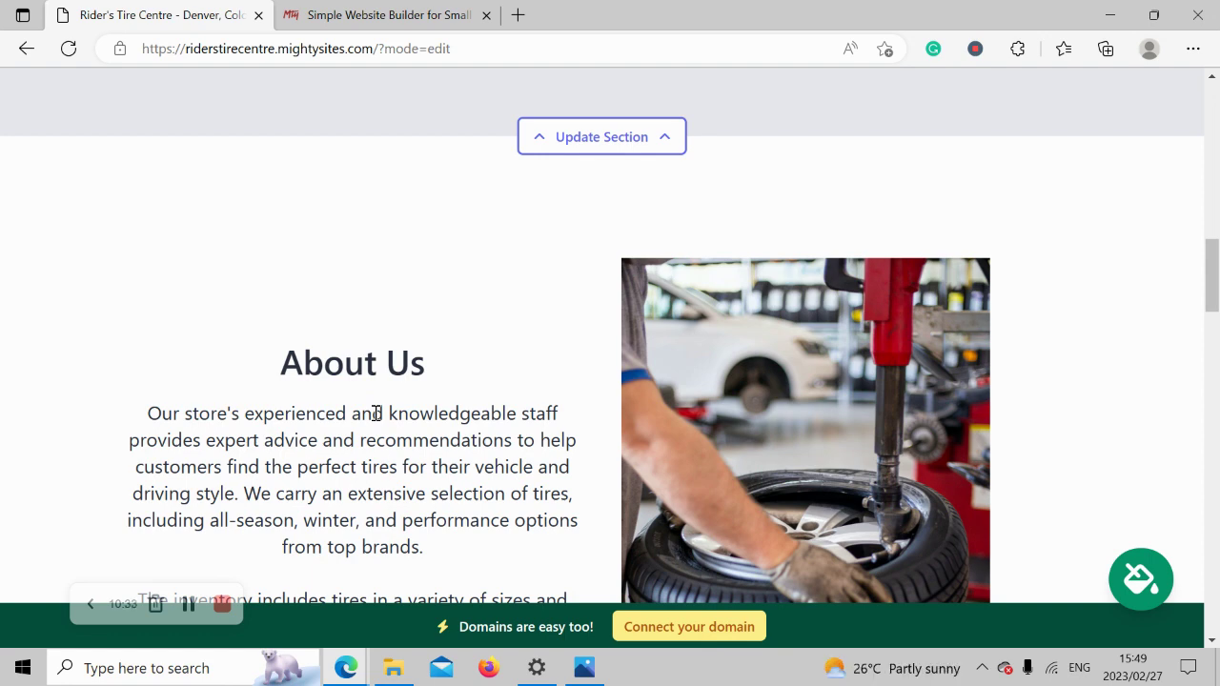
scroll(376, 412, "up", 6)
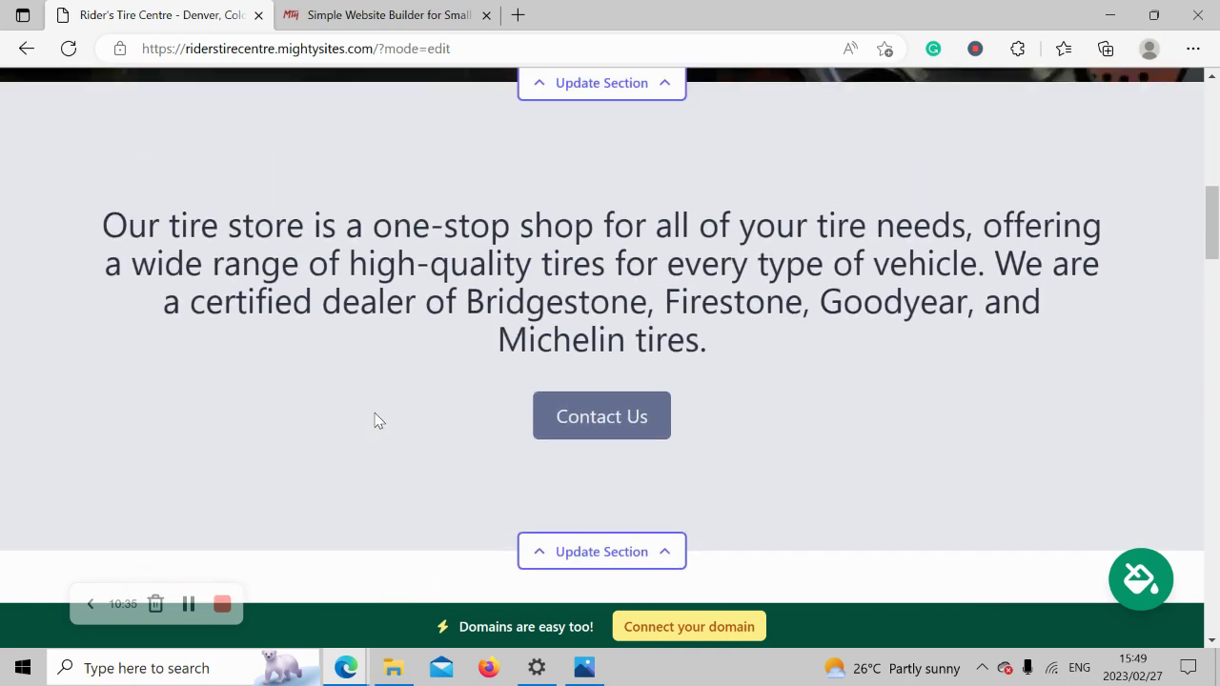
scroll(377, 413, "up", 6)
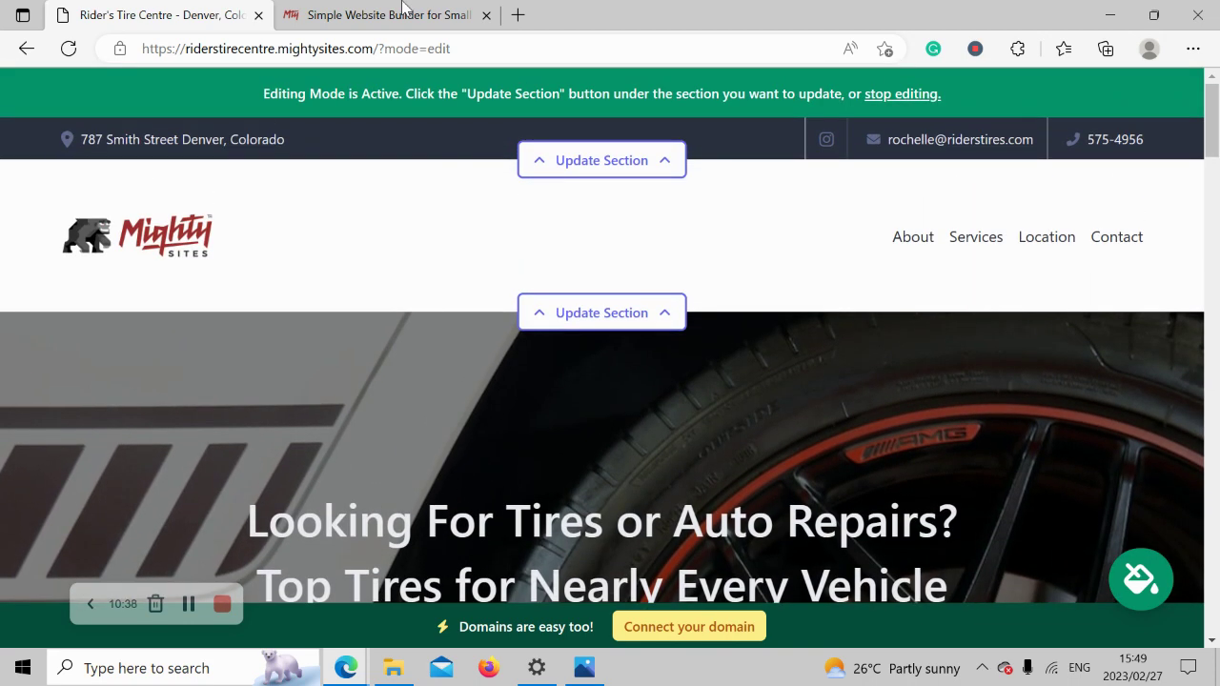
Open the Mighty Sites marketing blog, skim its posts, and go back to the Rider's Tire Centre editor.
left_click(400, 14)
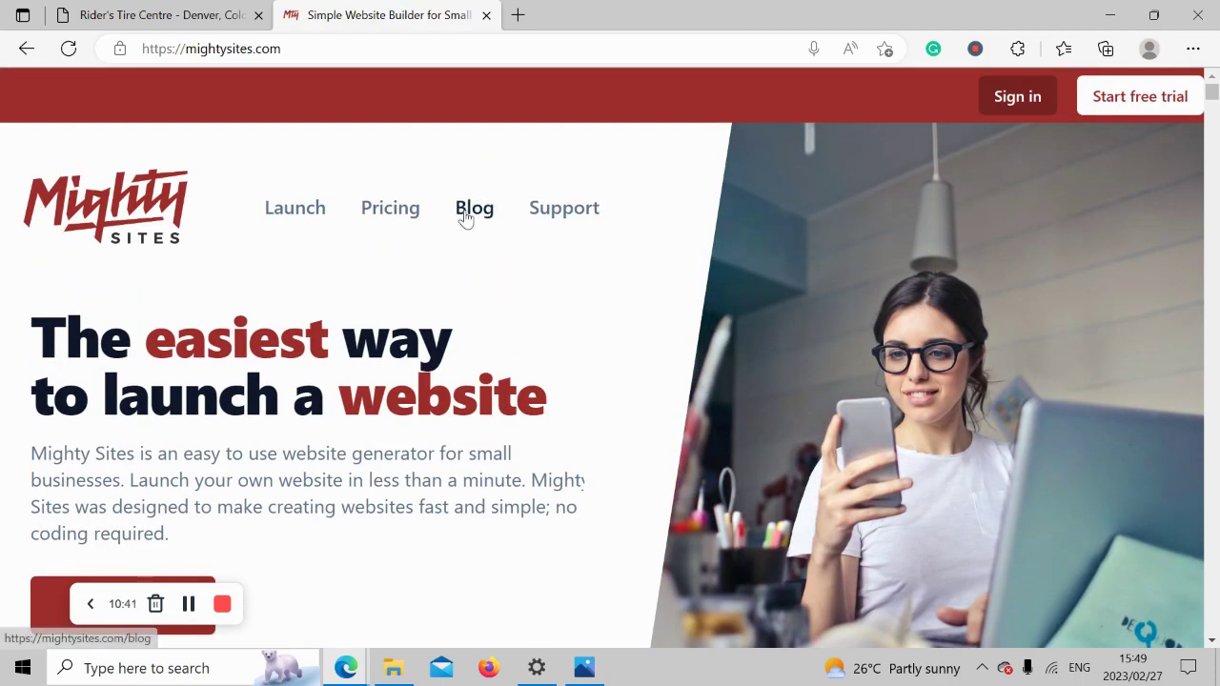
left_click(463, 213)
scroll(42, 131, "down", 3)
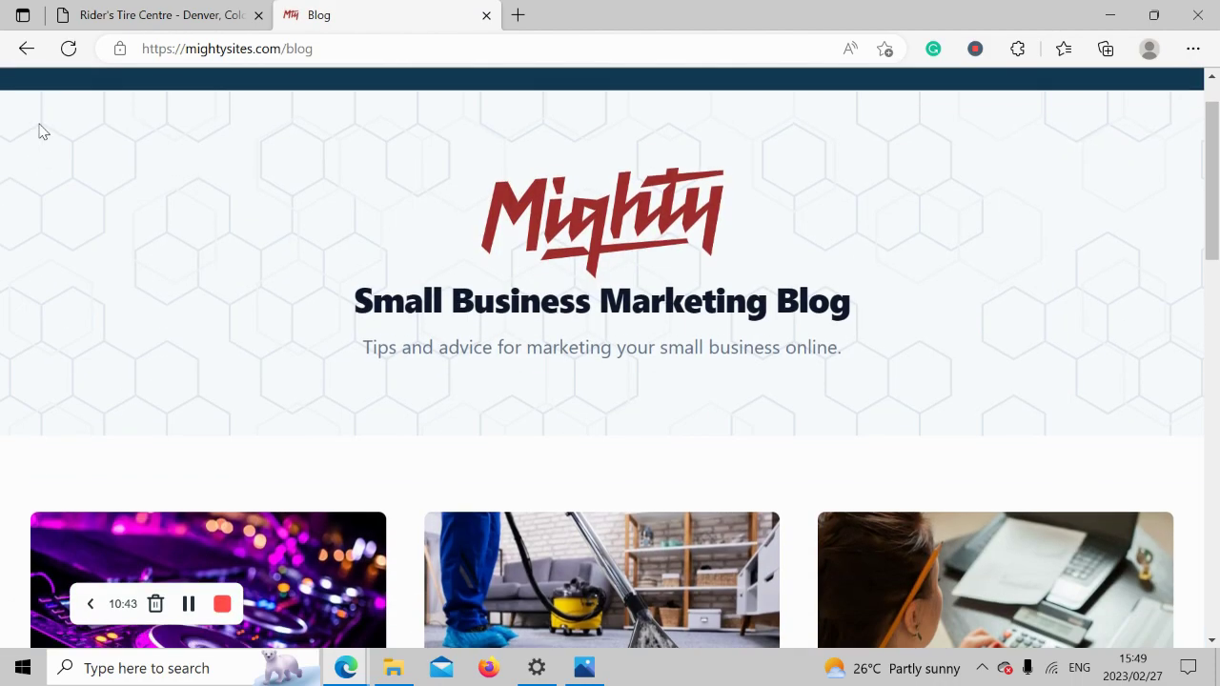
scroll(41, 132, "down", 7)
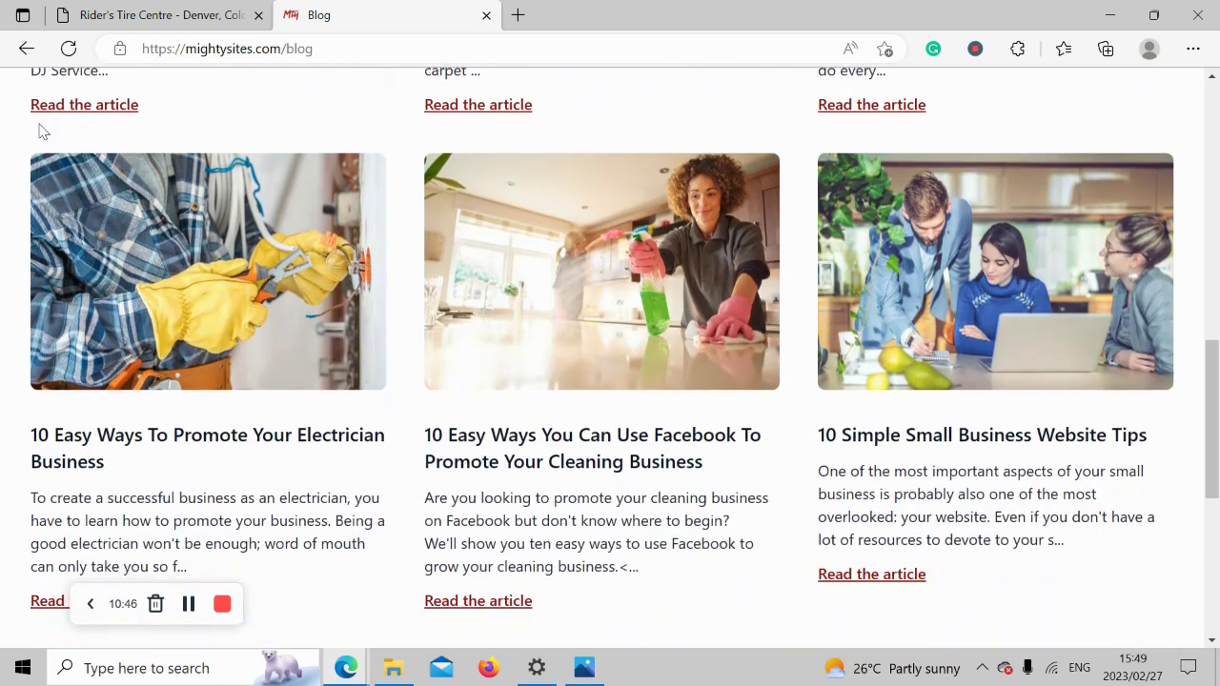
left_click(187, 10)
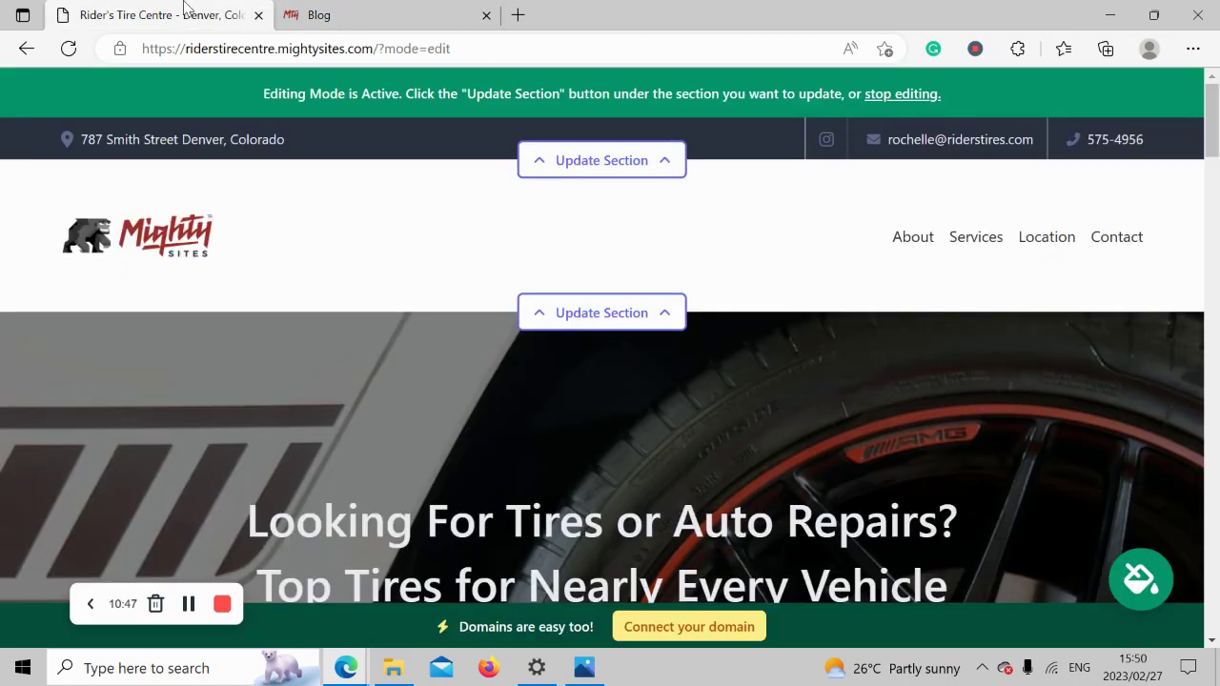